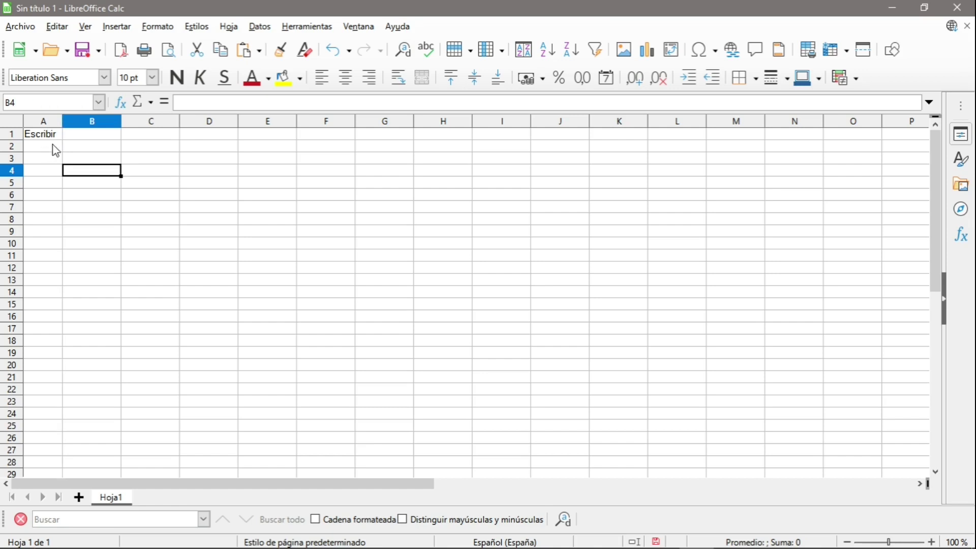
Widen column A slightly and give cell A1 a salmon background.
mouse_move(62, 121)
mouse_down()
mouse_move(131, 122)
mouse_move(69, 122)
mouse_up()
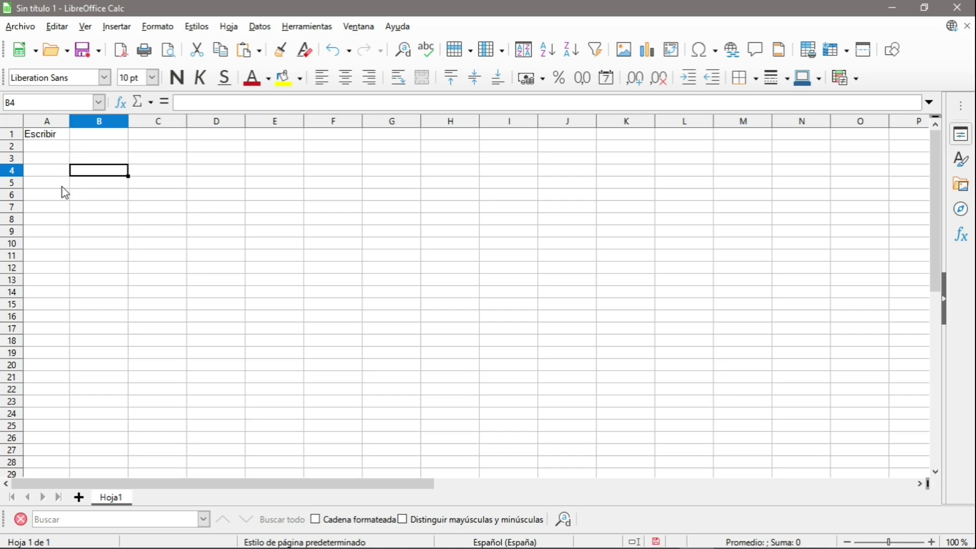
click(51, 136)
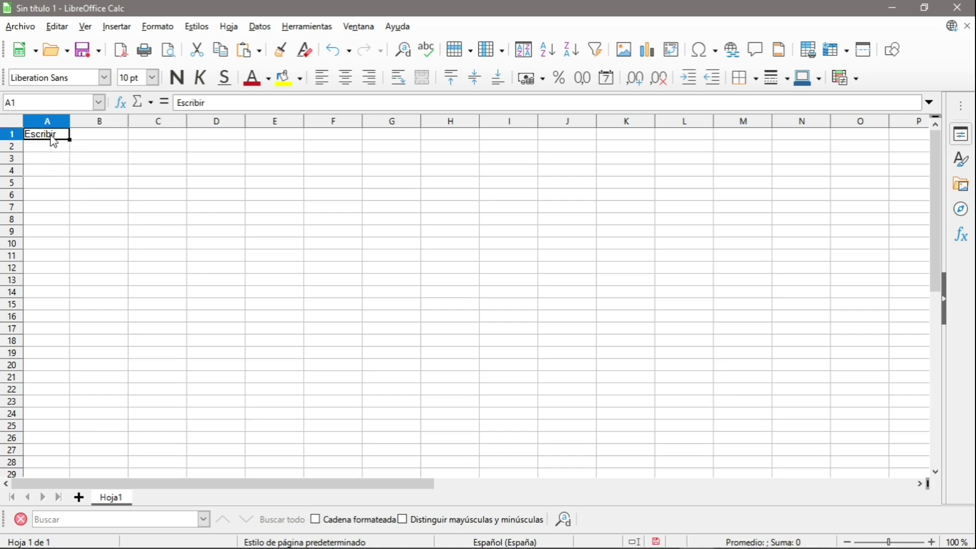
click(301, 85)
click(320, 186)
click(244, 211)
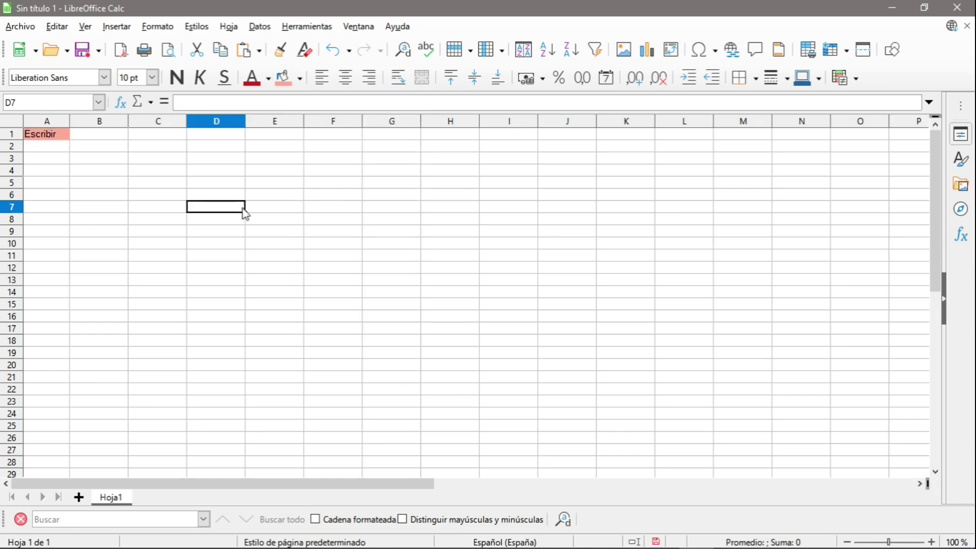
Widen column A much further and make the Escribir heading in A1 left-aligned and bold.
drag(70, 121, 183, 132)
click(94, 138)
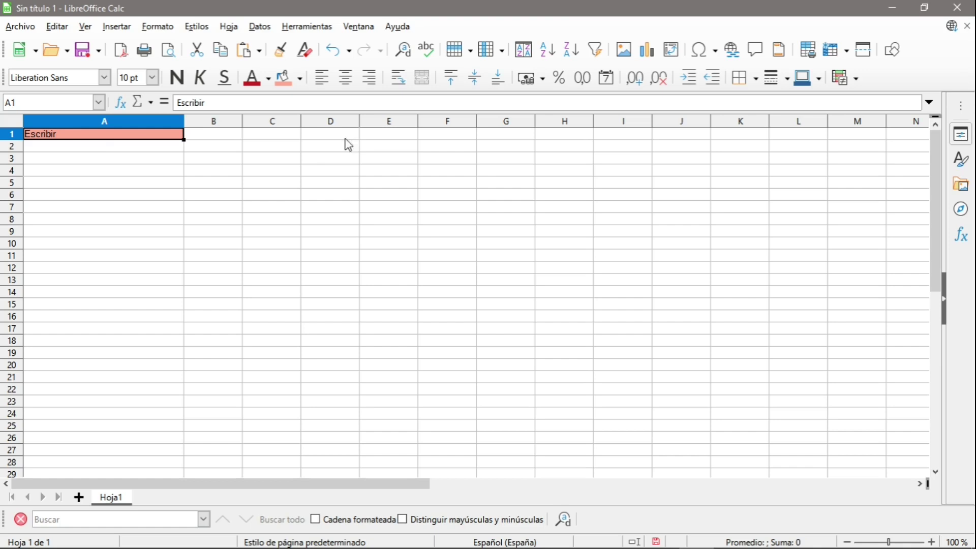
click(346, 81)
click(369, 79)
click(321, 79)
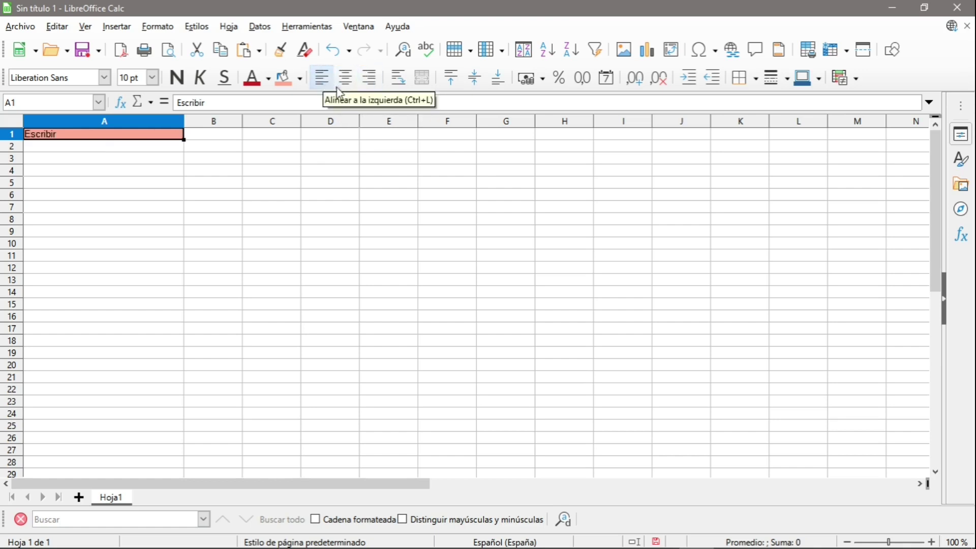
click(280, 187)
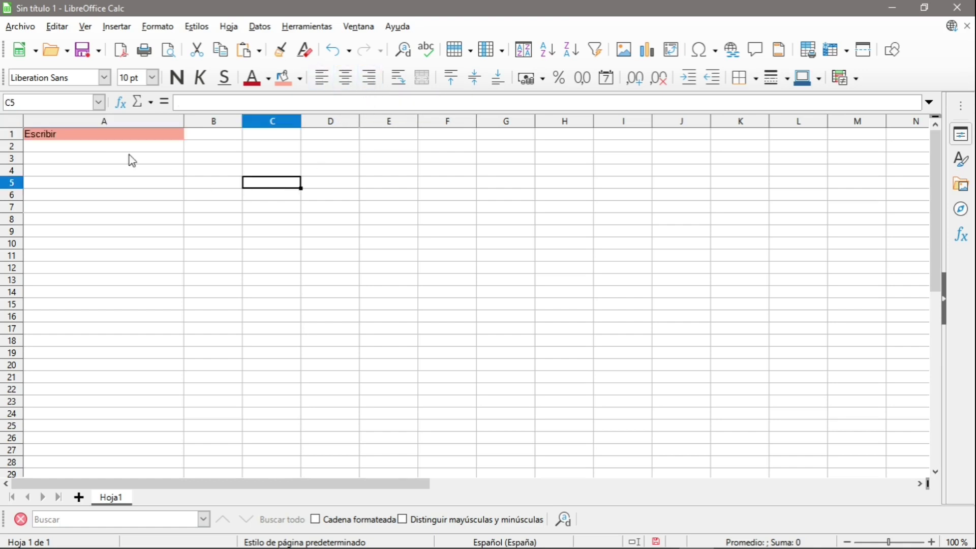
click(96, 135)
click(177, 77)
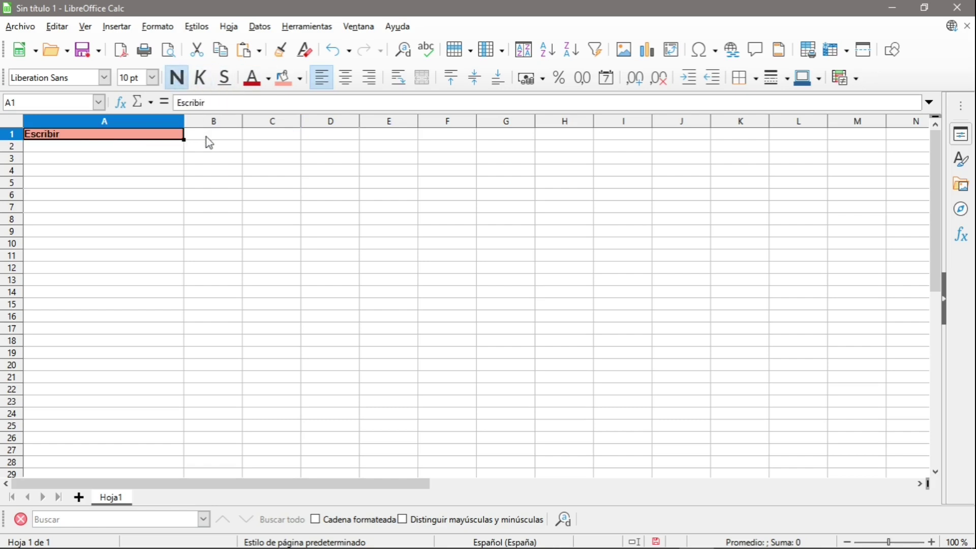
Enter the number 1,23456 in cell B1.
click(241, 197)
click(222, 138)
text(1,23456)
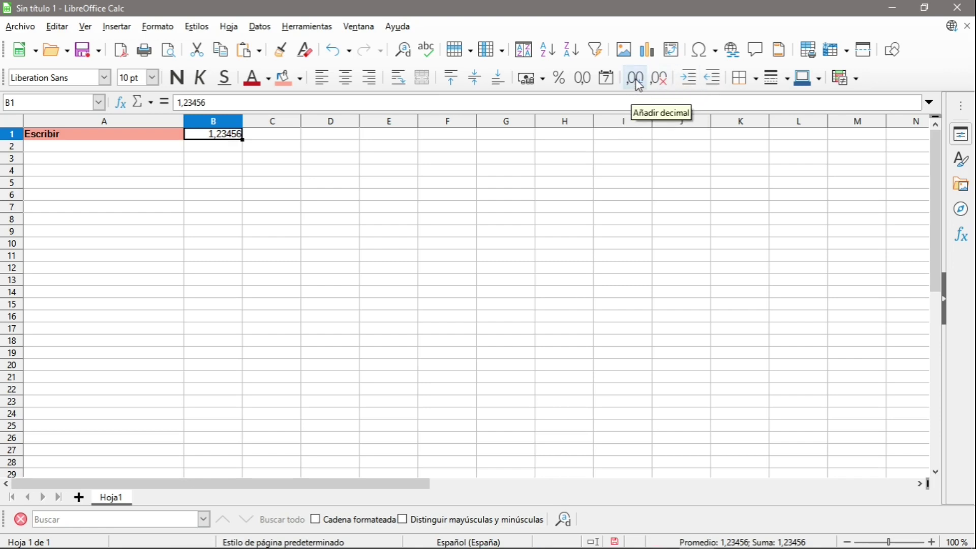
Adjust B1's decimal places until it displays 1,2.
click(637, 81)
click(637, 82)
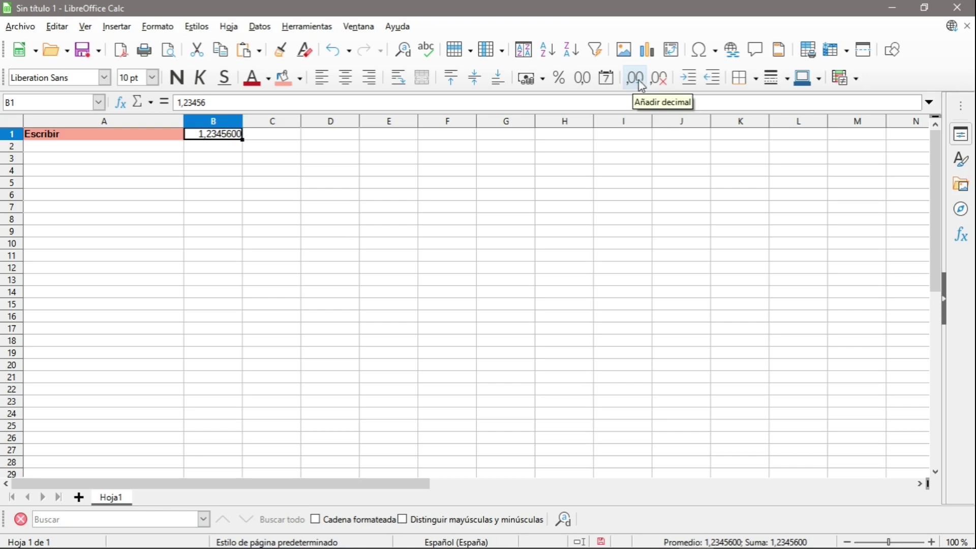
click(660, 81)
click(659, 81)
click(659, 82)
click(659, 81)
click(659, 81)
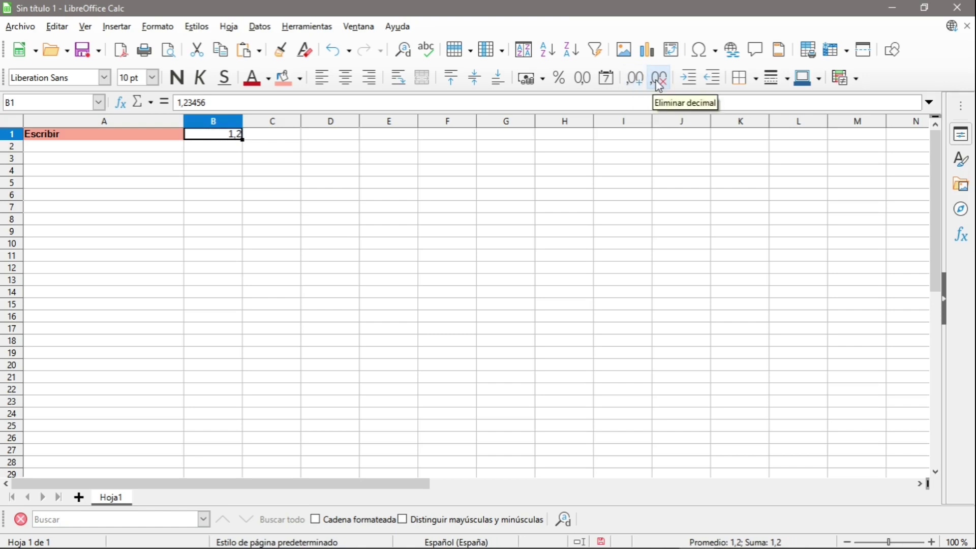
click(640, 82)
click(641, 81)
click(641, 81)
click(640, 82)
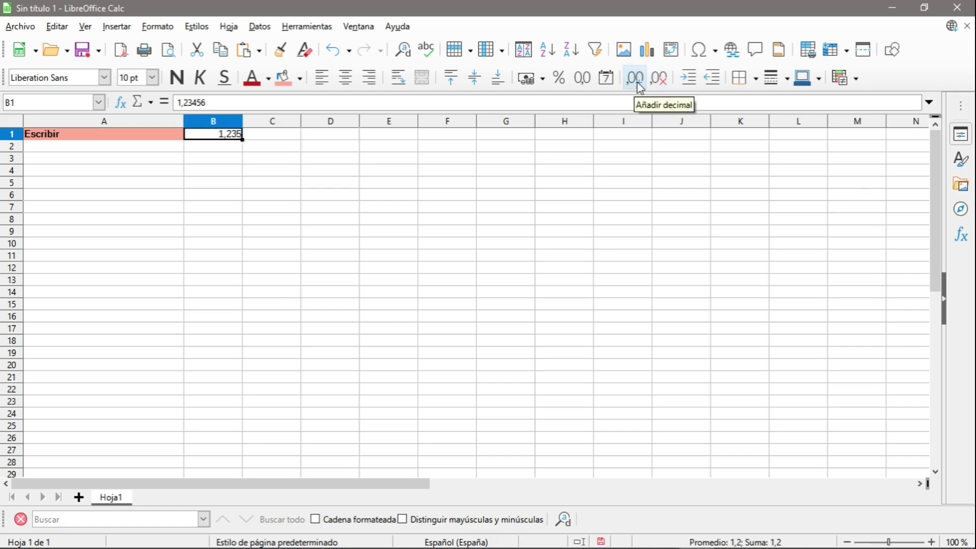
click(640, 83)
click(660, 82)
click(661, 83)
click(661, 83)
click(661, 83)
click(661, 84)
click(415, 246)
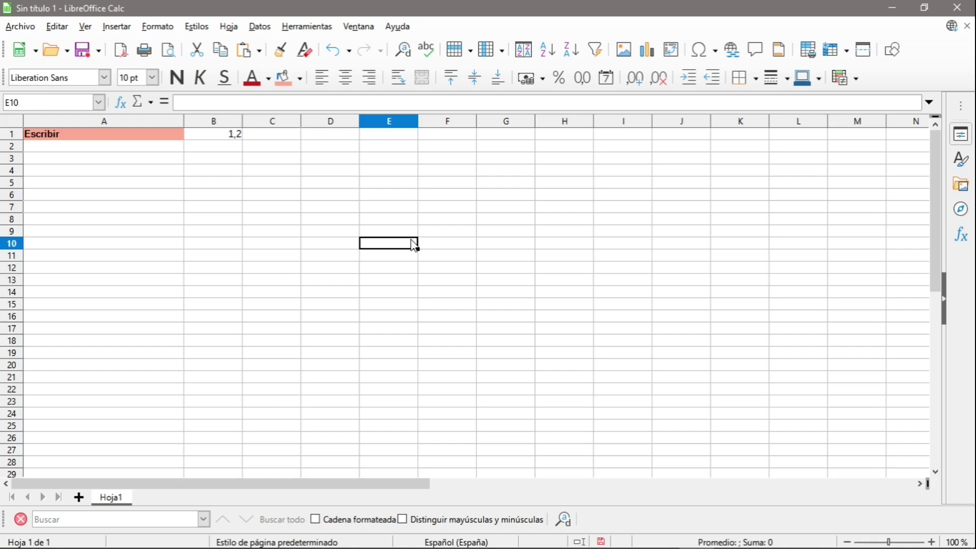
Open Datos > Validez for cell C3 and set Permitir to Lista.
click(274, 163)
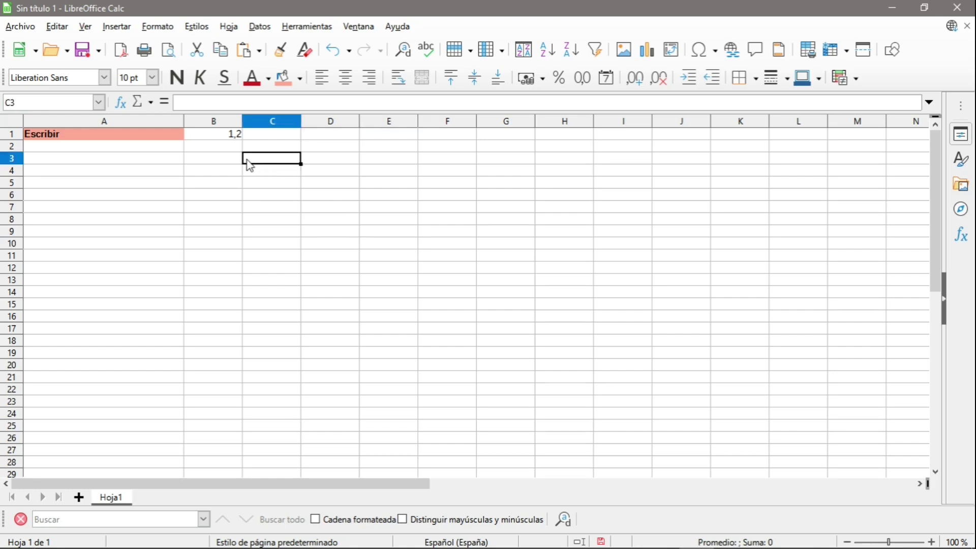
click(255, 28)
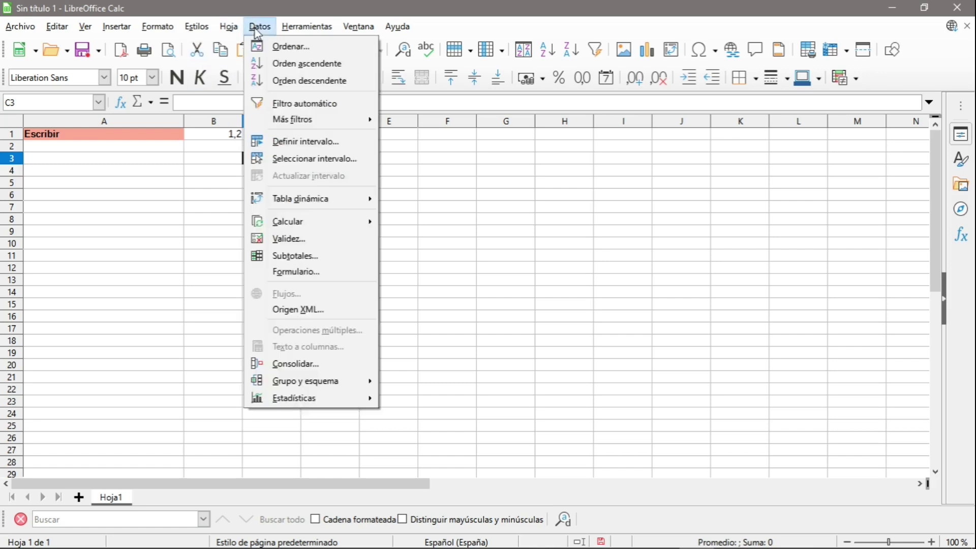
click(292, 244)
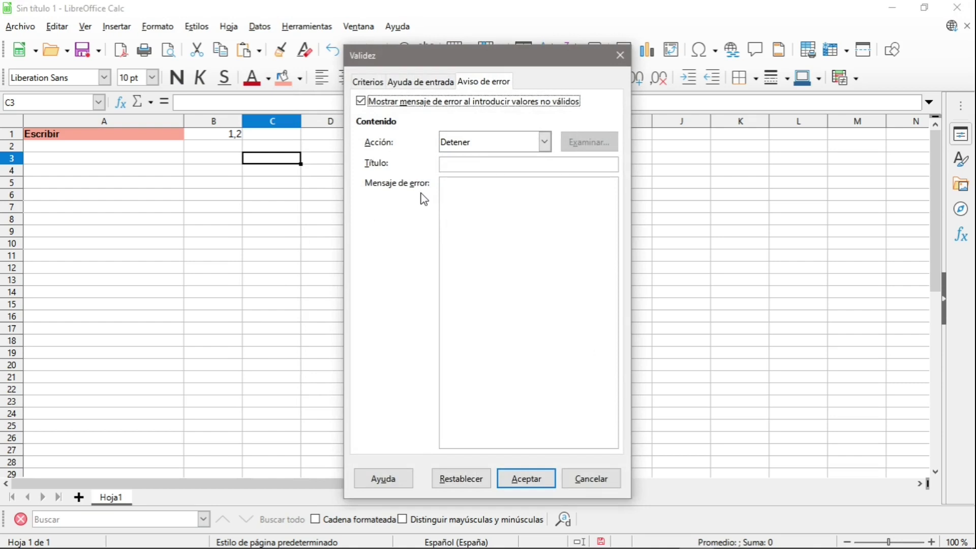
click(367, 83)
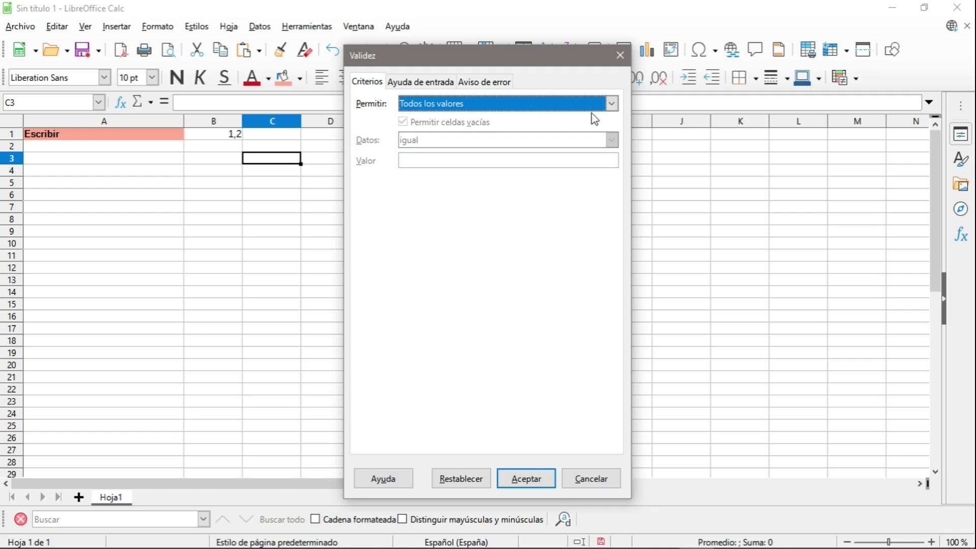
click(613, 104)
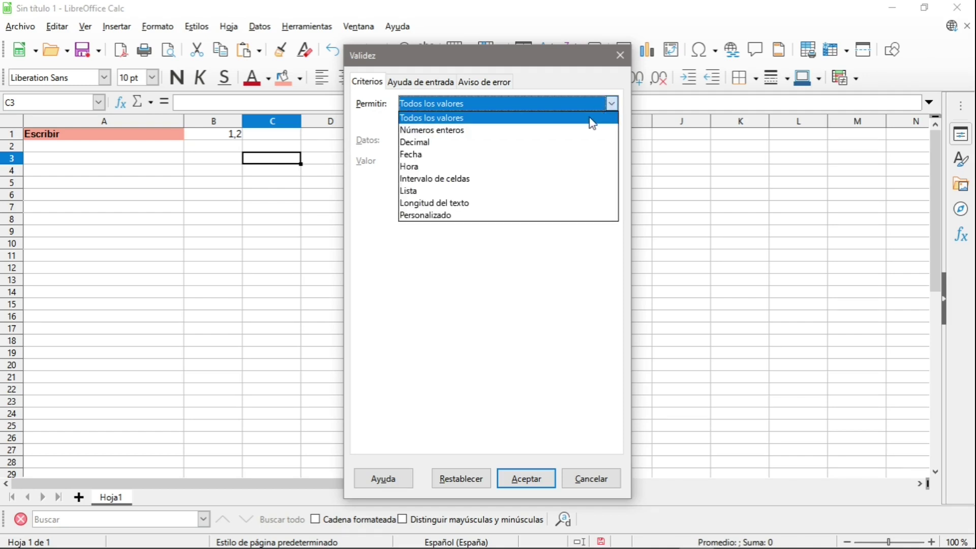
click(520, 191)
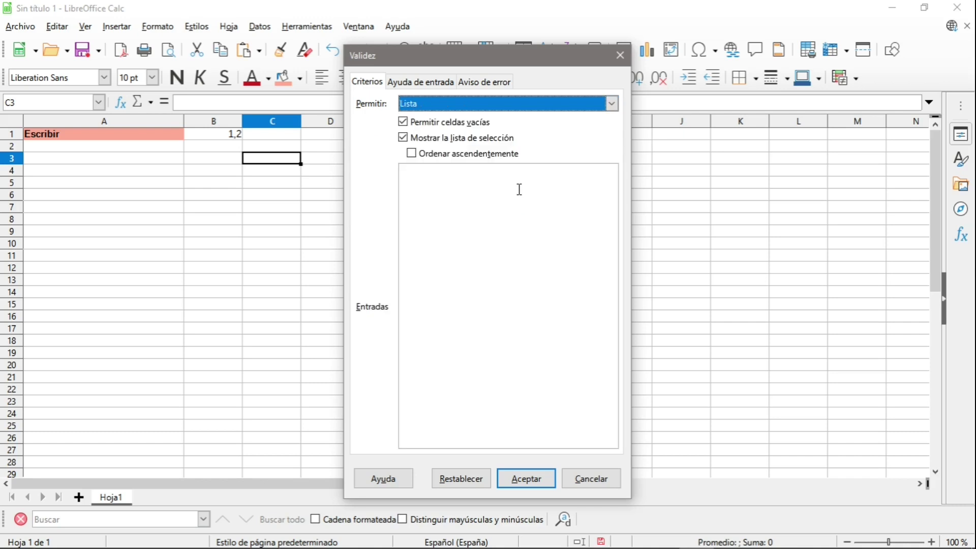
Enter the list entries Rojo, Amarillo and Verde and apply the rule.
click(481, 188)
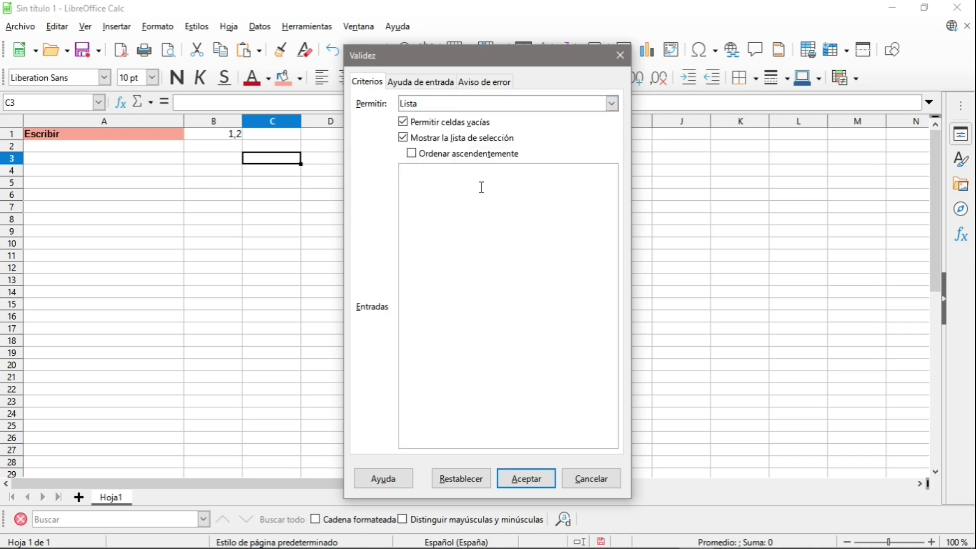
text(Rojo Amarillo)
key(Return)
text(Verde)
click(420, 81)
click(485, 82)
click(367, 82)
click(528, 478)
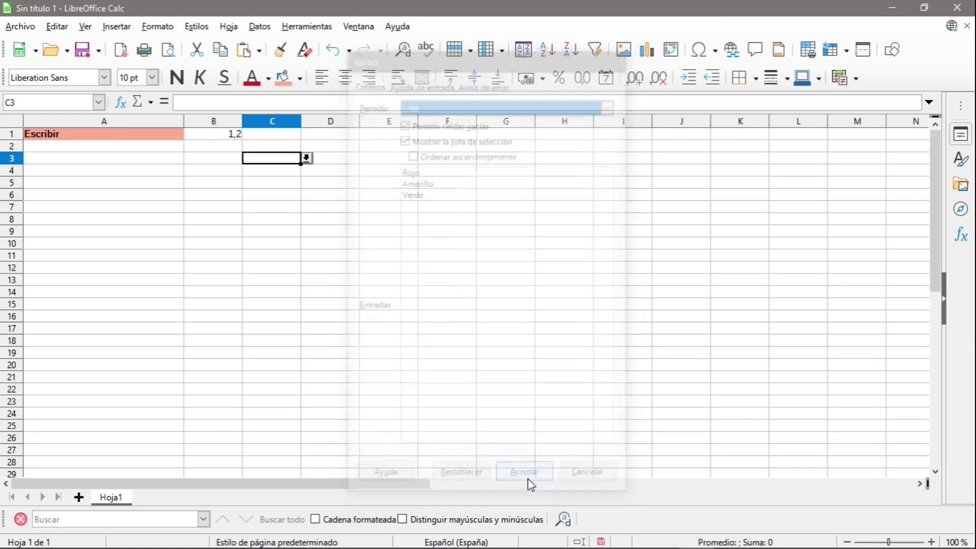
Choose Amarillo for C3 from its dropdown list.
click(339, 254)
click(290, 159)
click(306, 158)
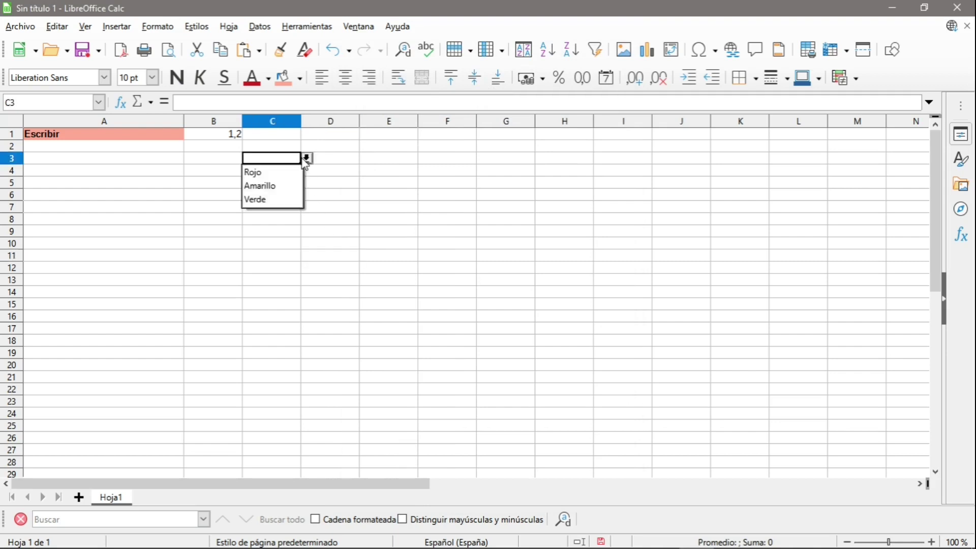
click(294, 170)
click(306, 159)
click(271, 168)
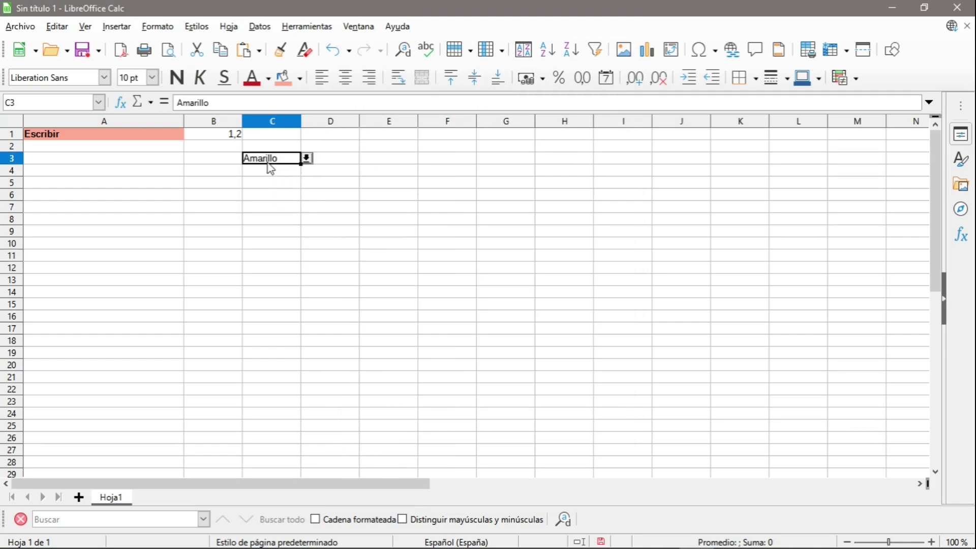
Enter off-list text in C3 and dismiss the 'El valor no es válido' error.
text(jhvhj)
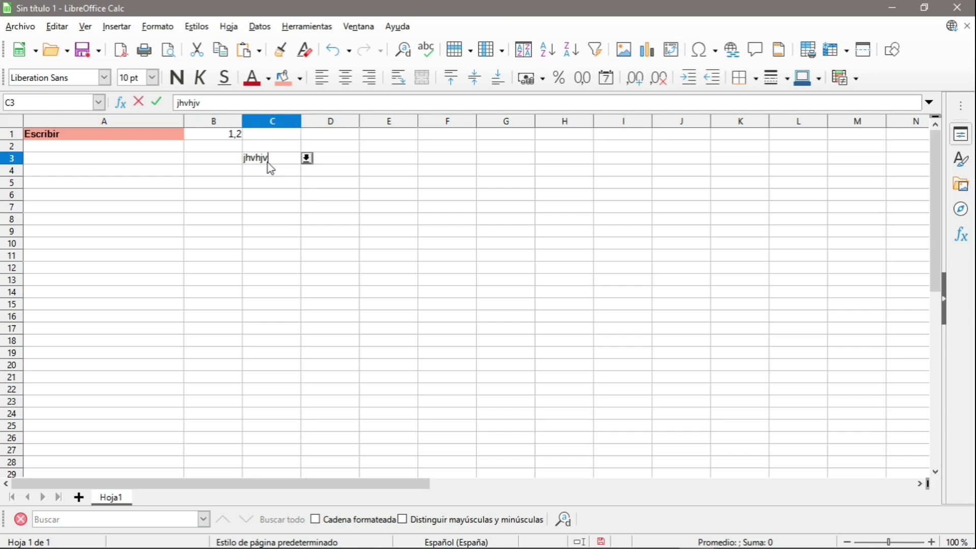
text(v)
key(Return)
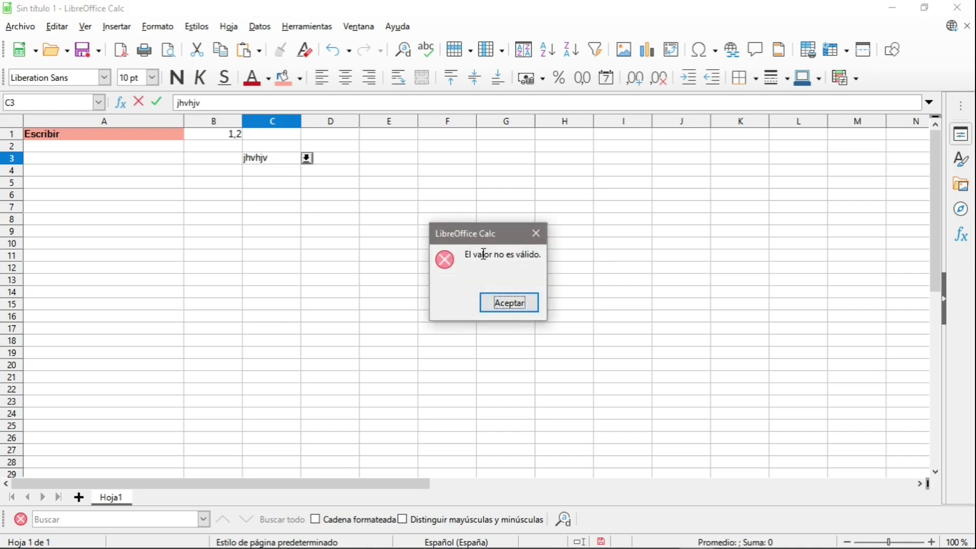
click(508, 305)
click(385, 269)
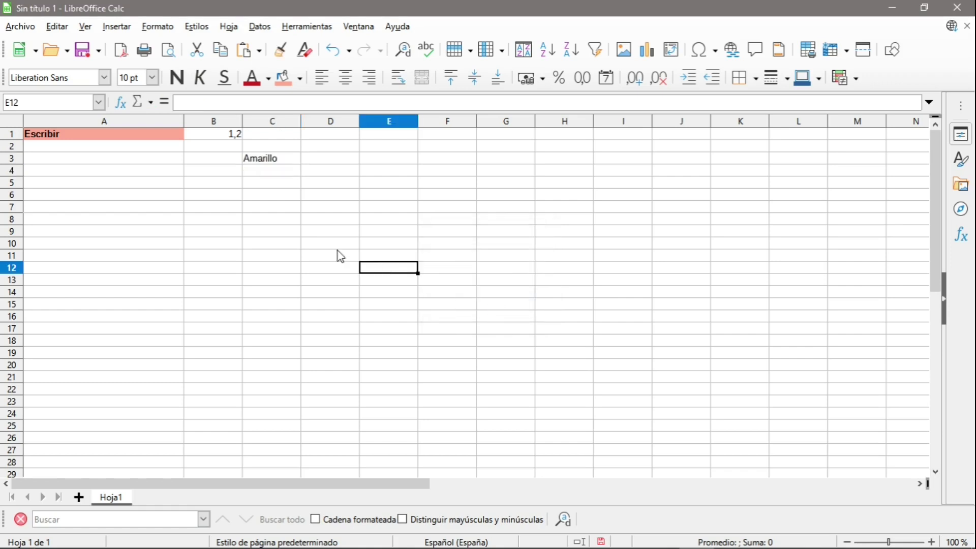
click(306, 199)
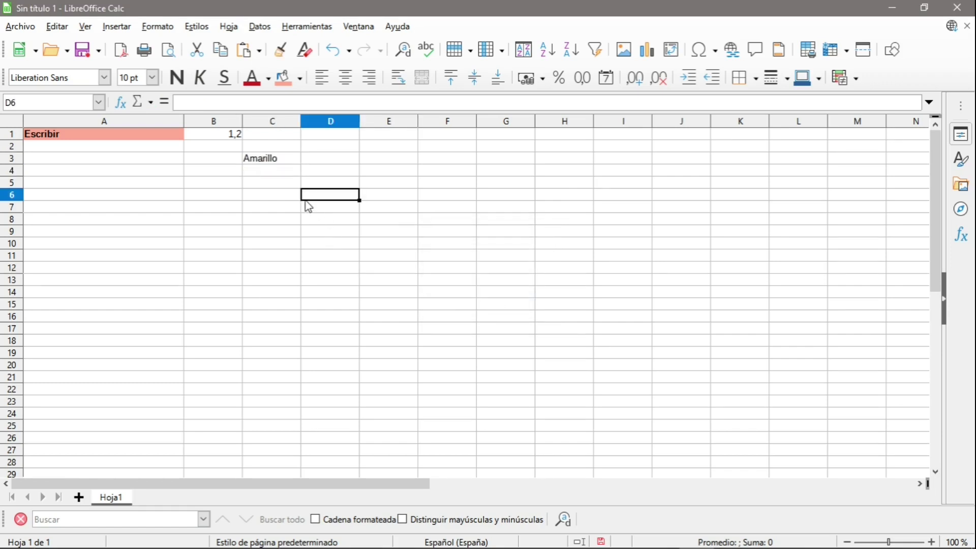
click(279, 186)
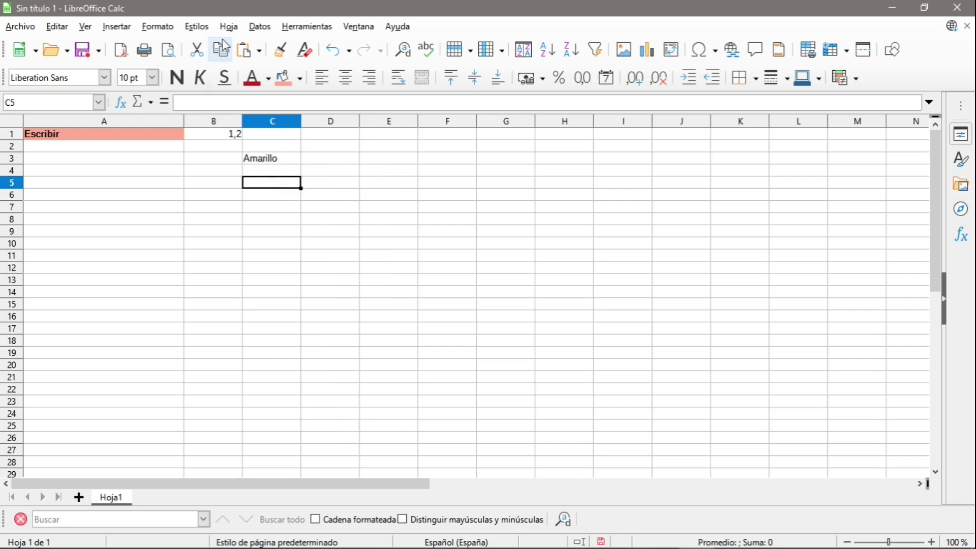
click(120, 29)
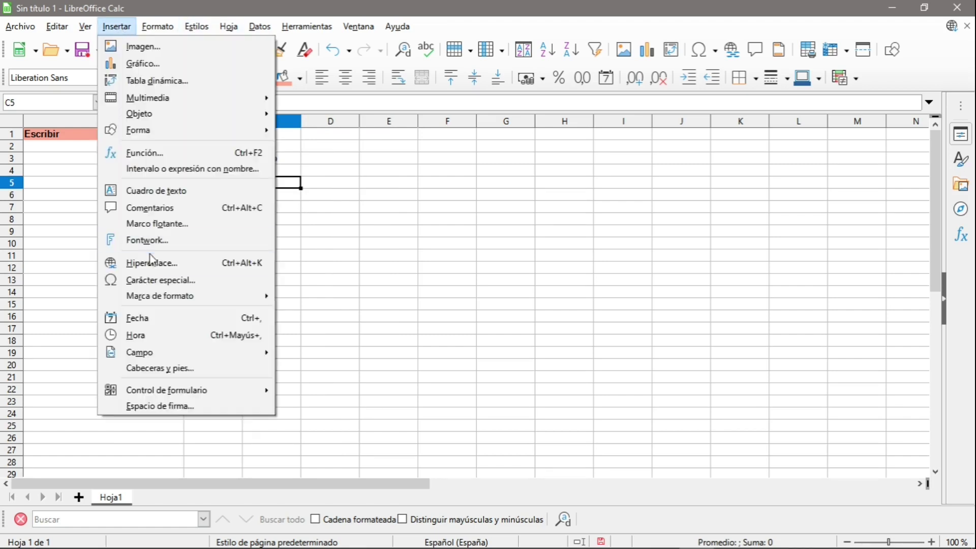
click(149, 263)
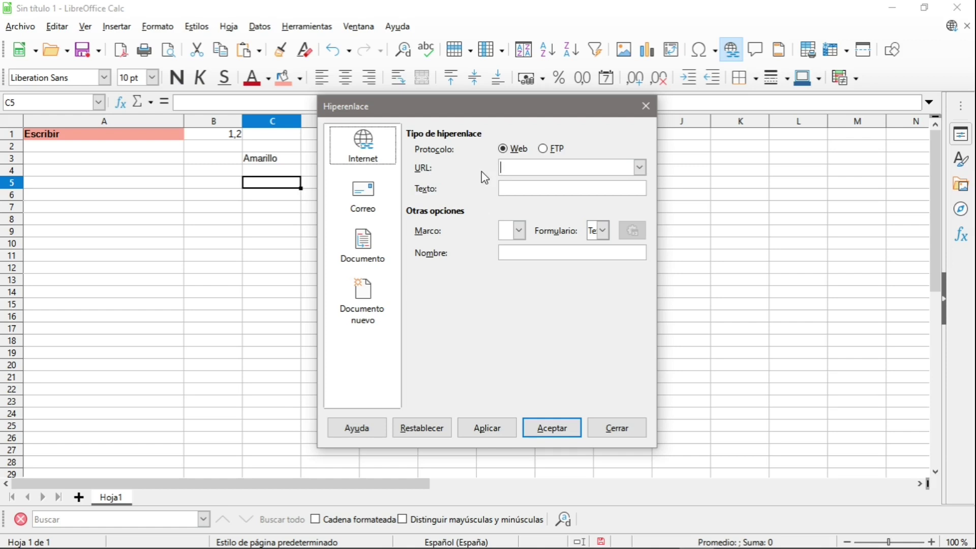
text(https://cadiz.esclavasscj.com/)
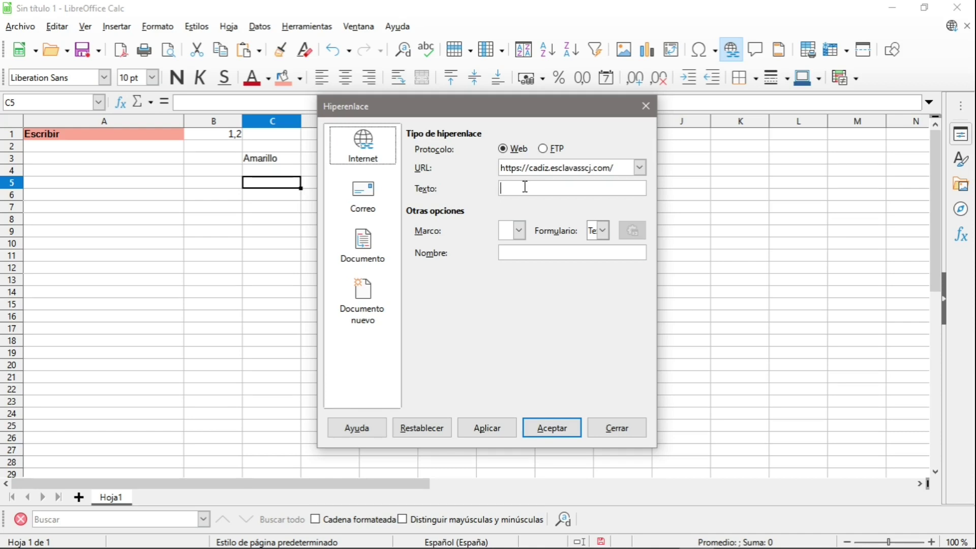
click(525, 187)
text(Web del cole)
Set the hyperlink to appear as a Botón and insert it into the sheet.
drag(656, 235, 810, 233)
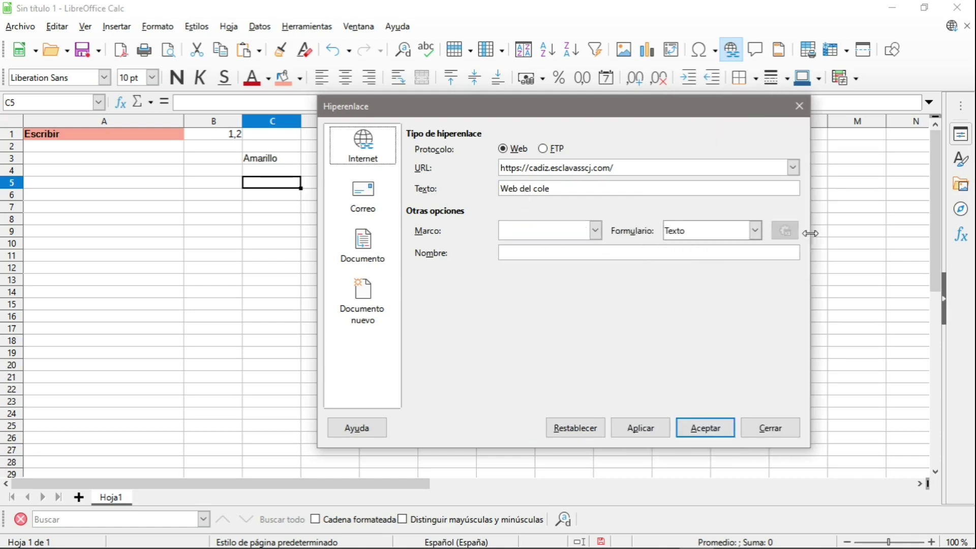
click(755, 231)
click(697, 259)
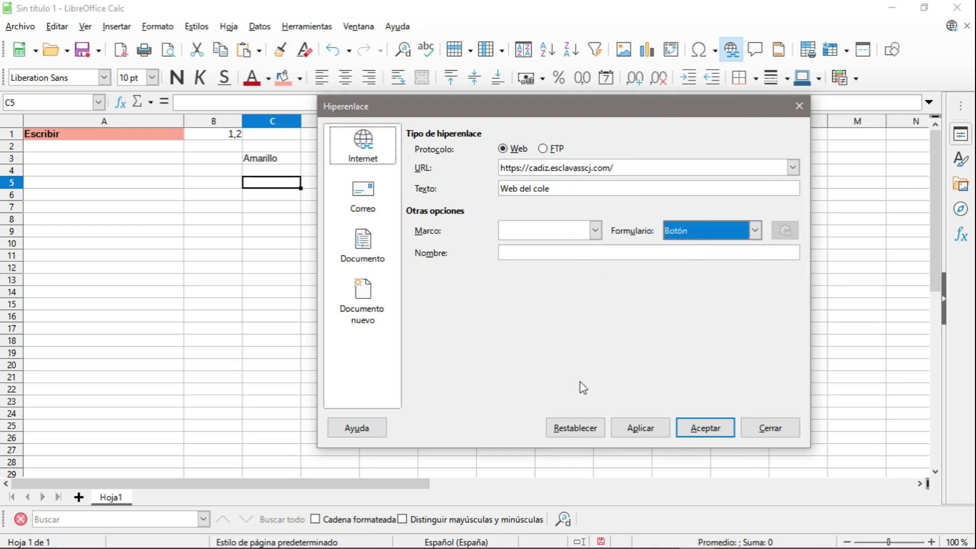
click(716, 436)
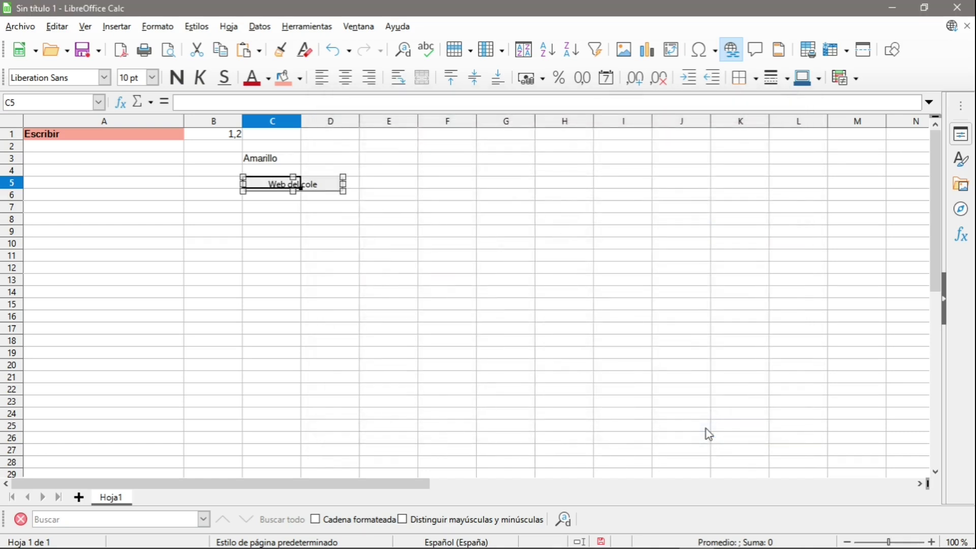
click(295, 248)
click(295, 184)
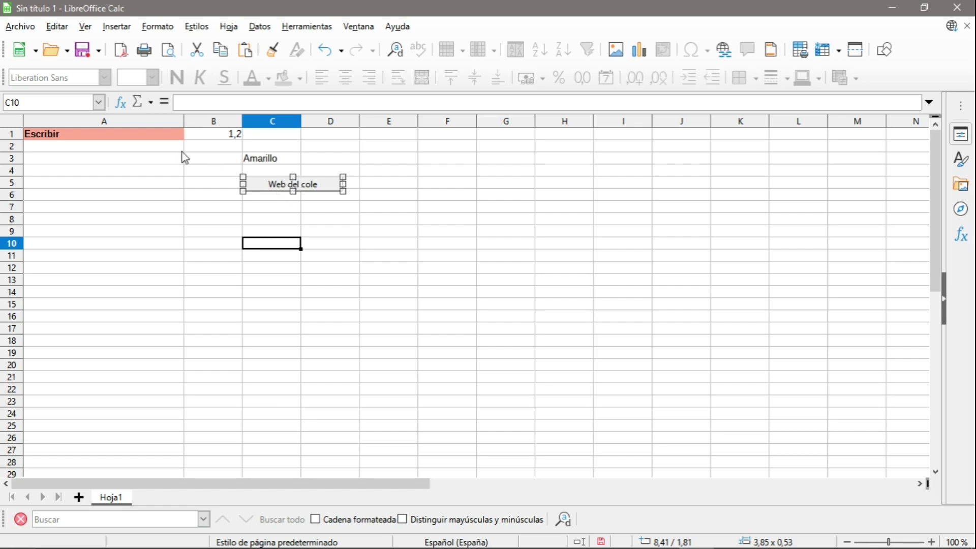
Turn off Modo de diseño via the Diseño de formulario toolbar and follow the button's link.
click(85, 27)
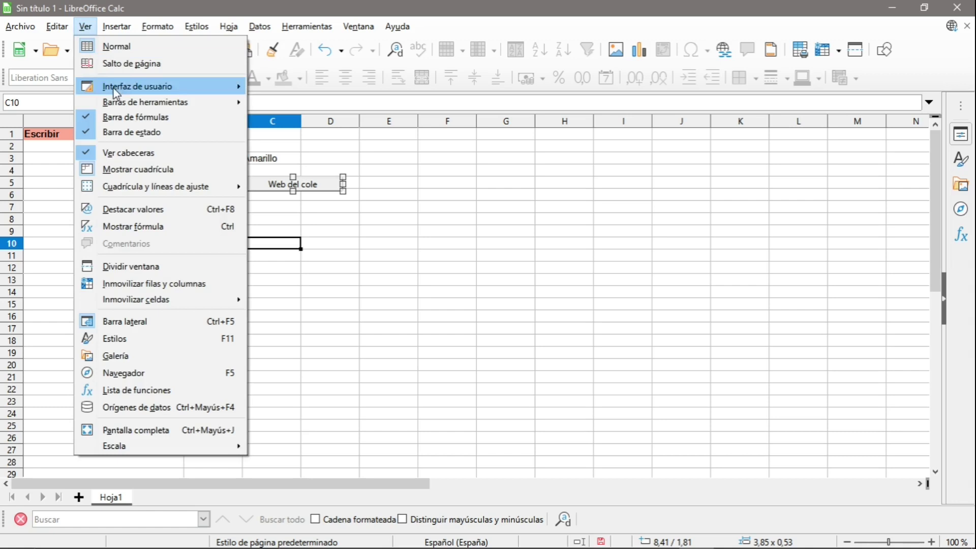
mouse_move(159, 106)
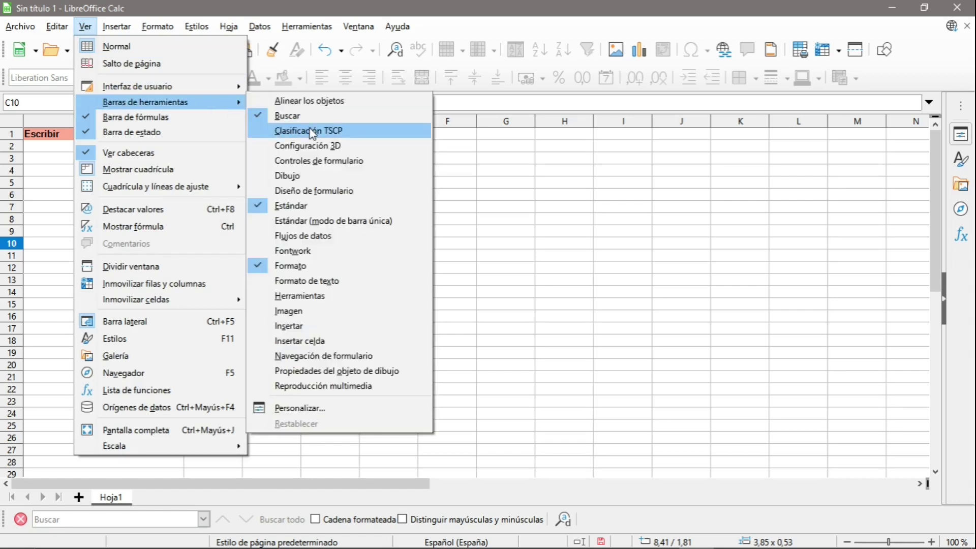
click(314, 191)
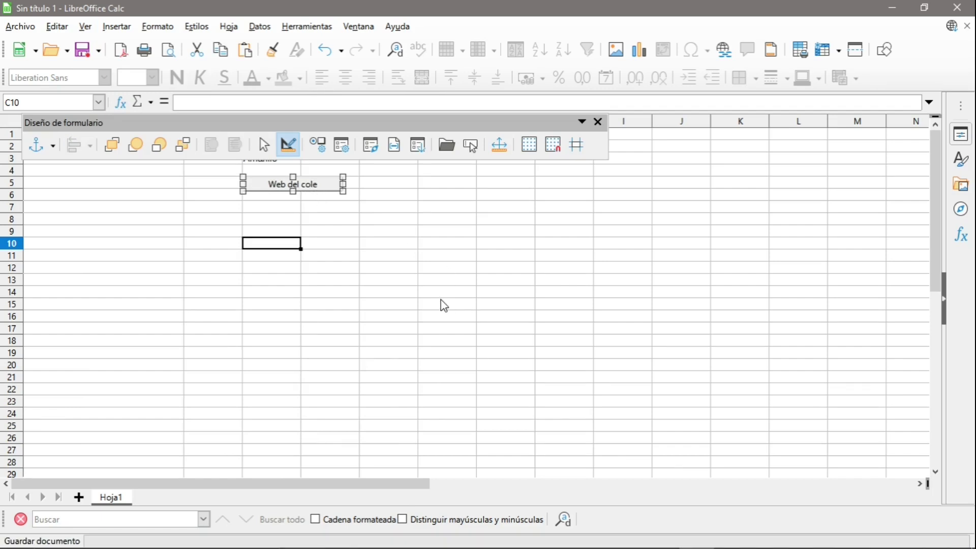
click(288, 146)
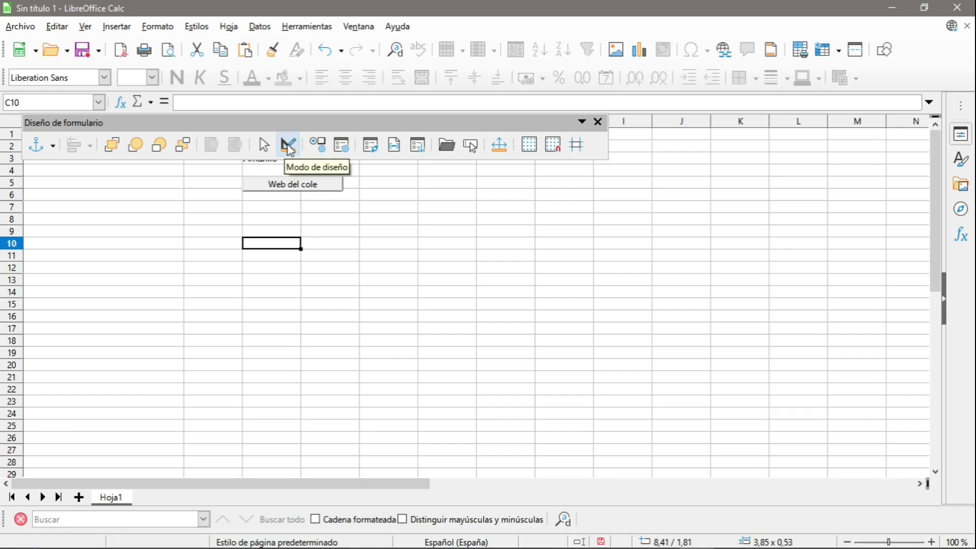
click(283, 187)
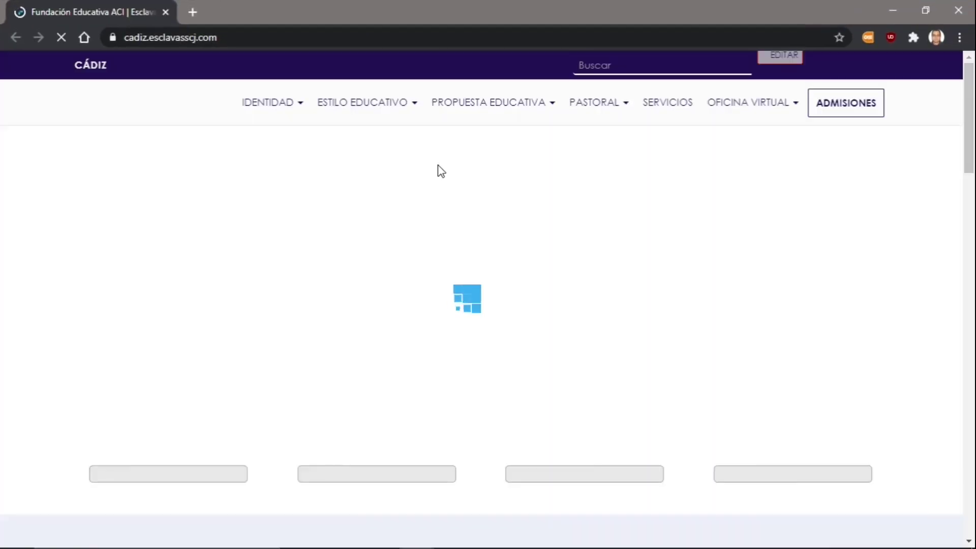
key(alt+Tab)
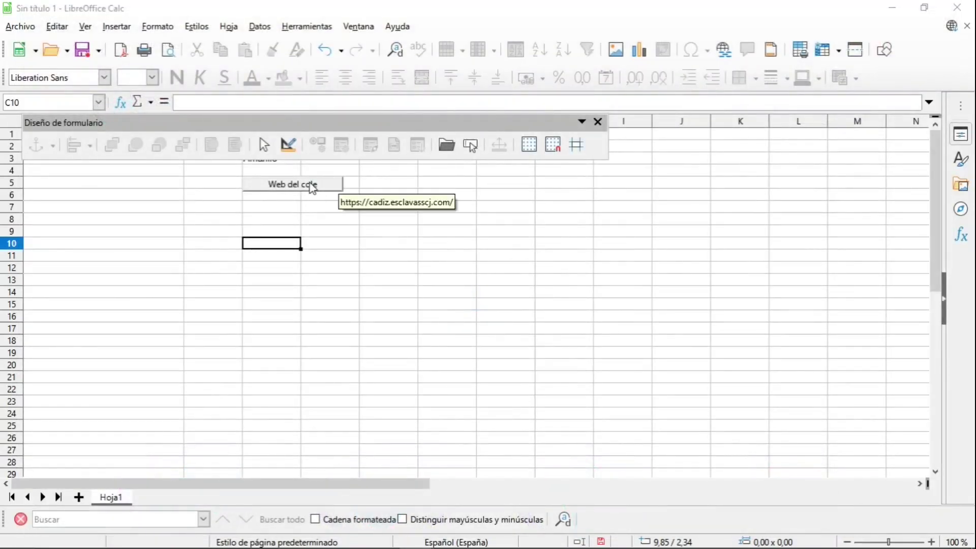
Re-enable design mode, close the Diseño de formulario toolbar, and move the button to fit C5.
click(287, 146)
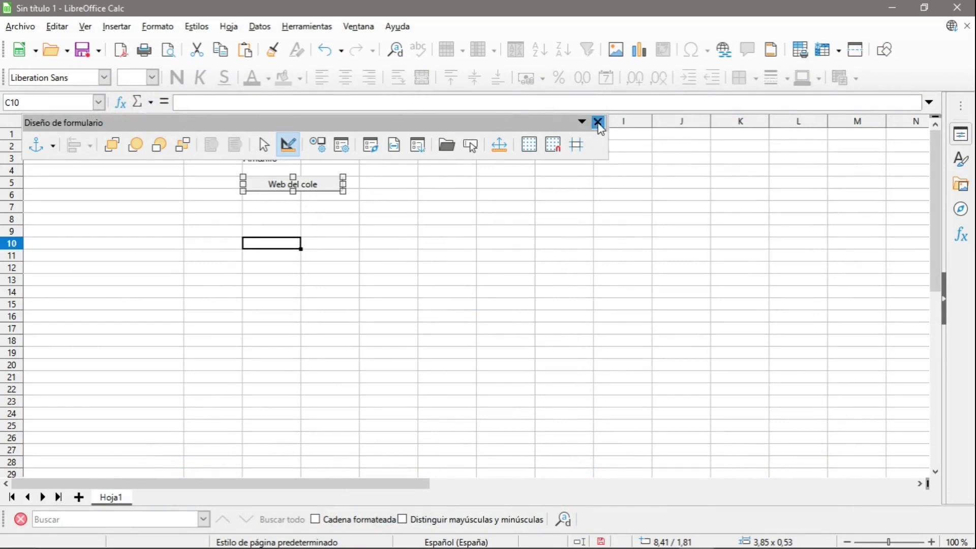
click(598, 122)
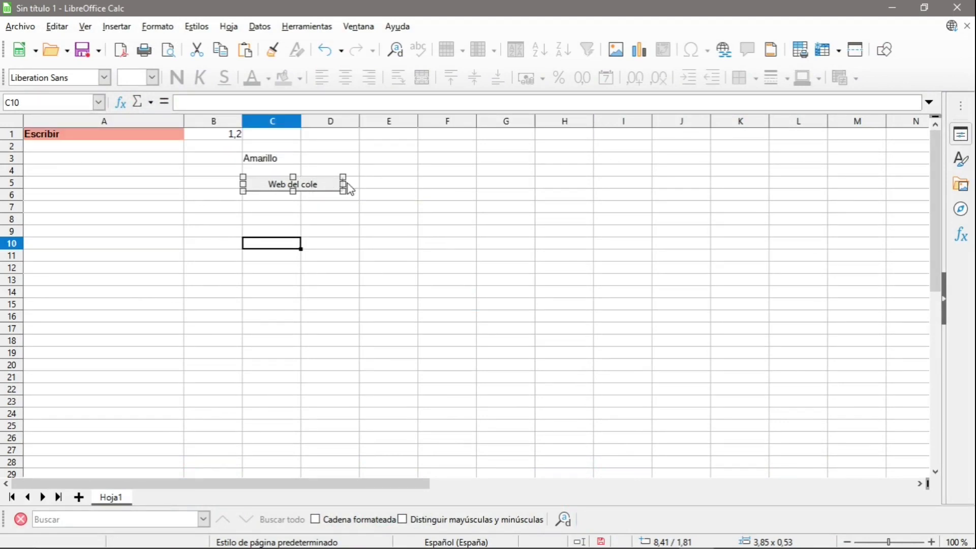
drag(340, 183, 268, 183)
click(327, 212)
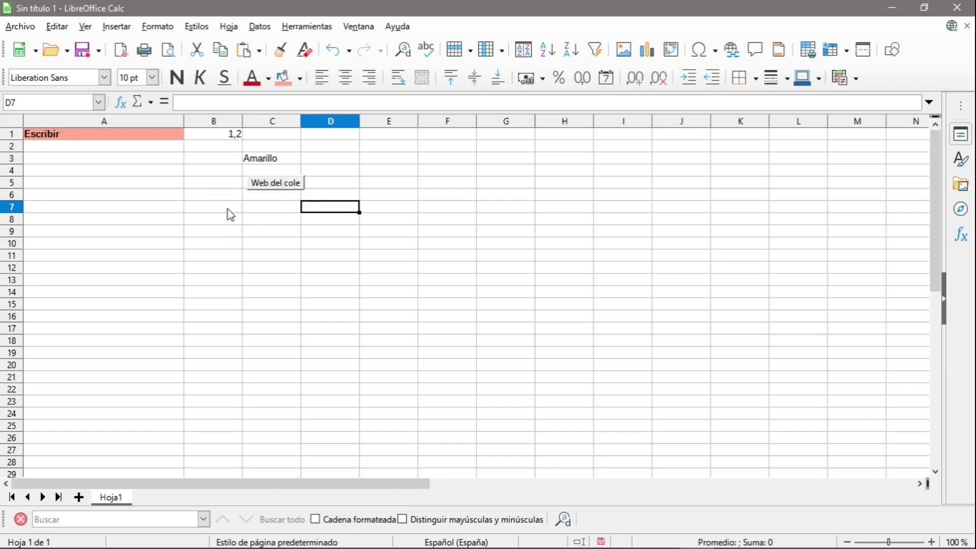
Enter the value 2 in cell C1.
click(288, 138)
text(2)
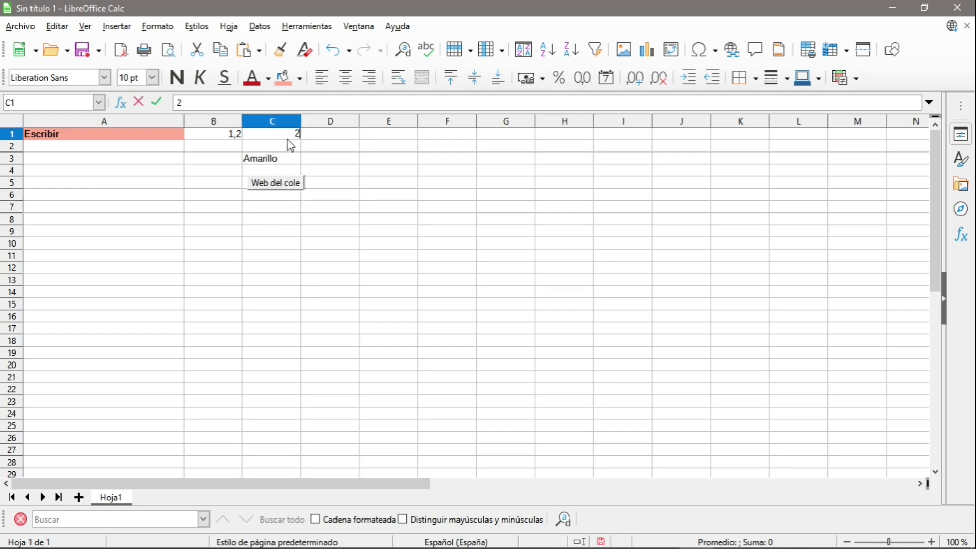
click(392, 198)
Enter the formula =B1+C1+3 in cell D1.
click(324, 134)
text(=)
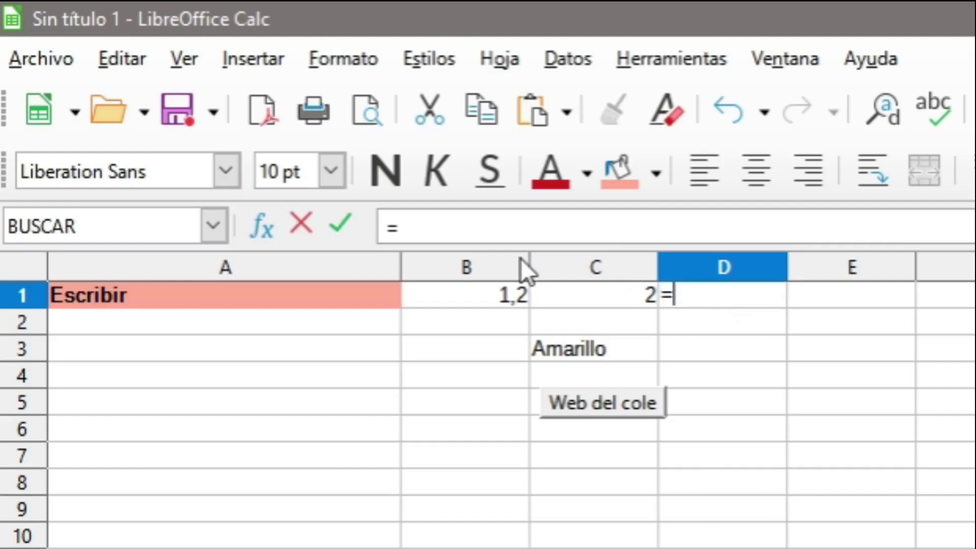
click(497, 296)
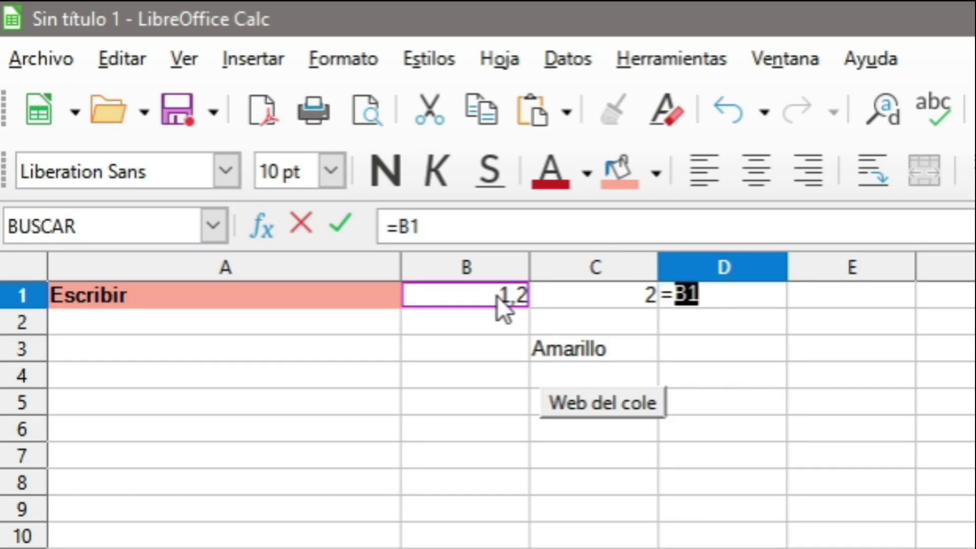
click(479, 219)
text(+)
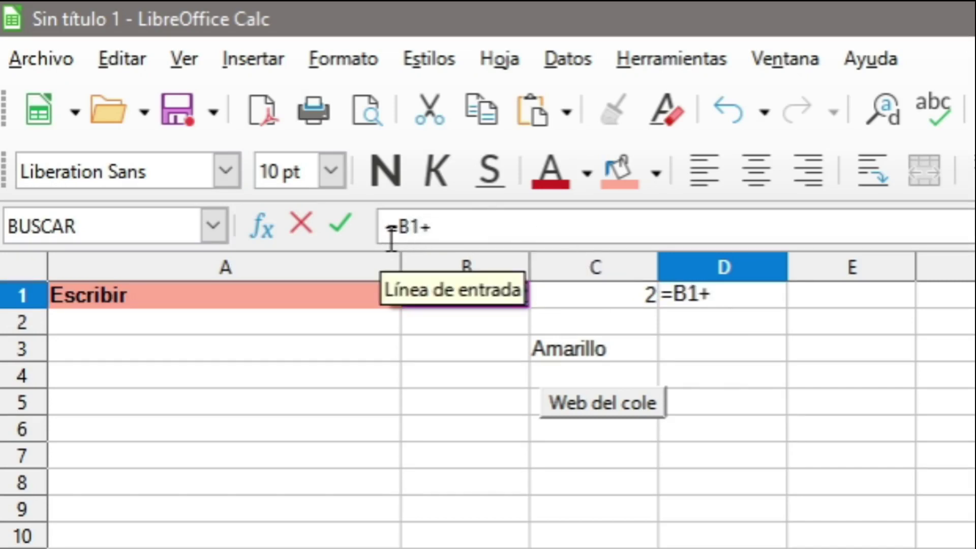
click(623, 293)
click(515, 228)
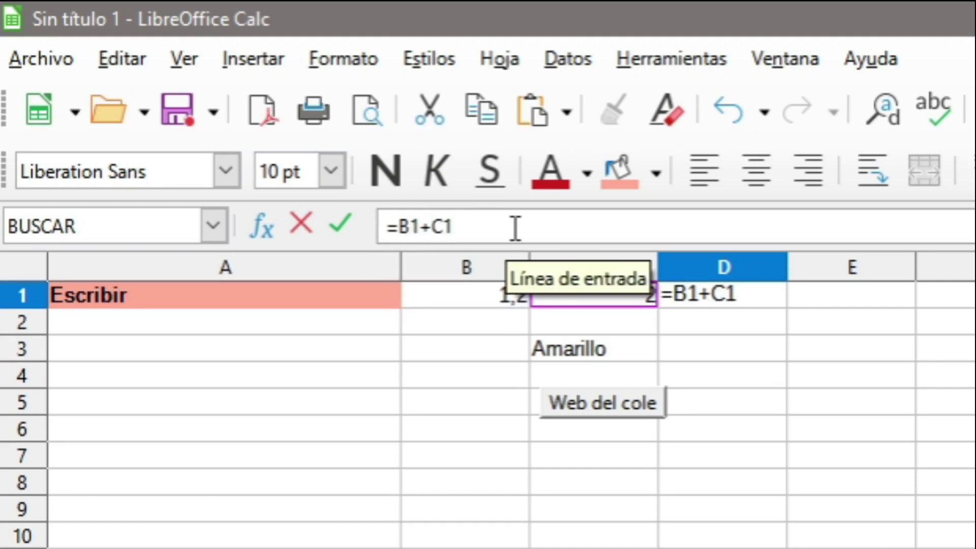
text(+3)
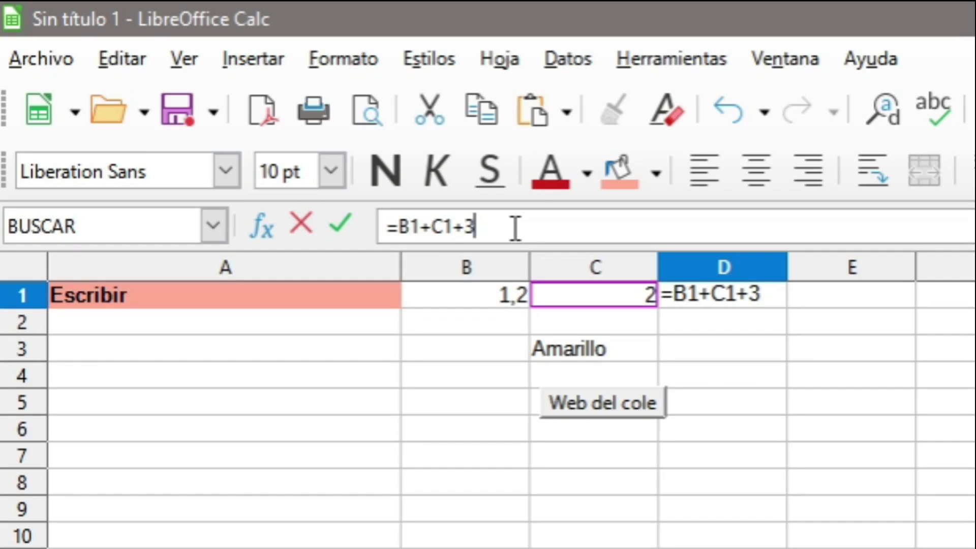
key(Return)
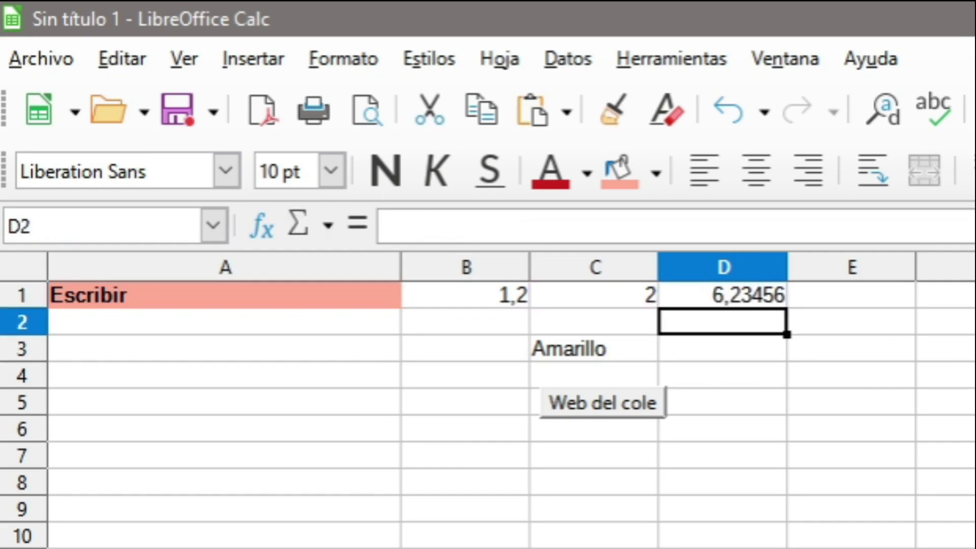
Revise D1's formula to =(B1*C1)/3.
click(710, 294)
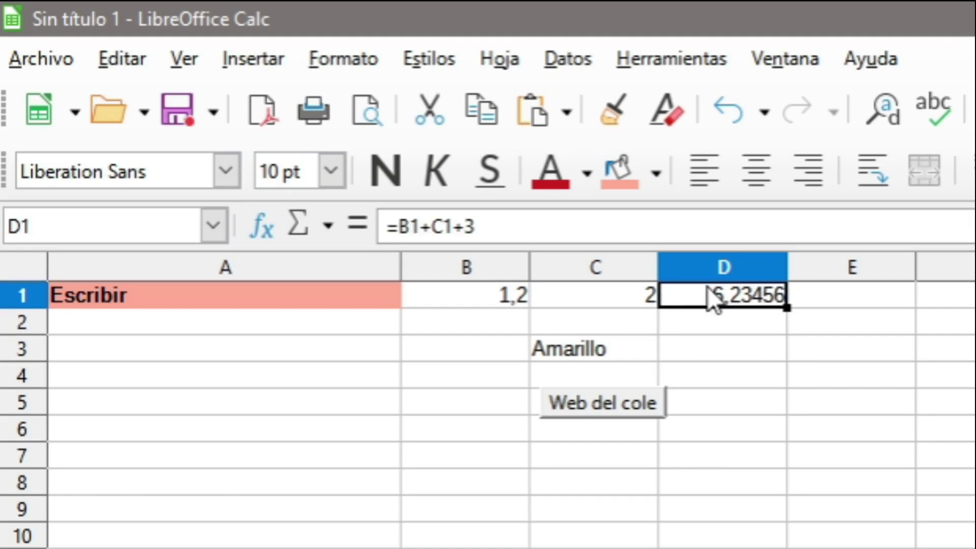
click(457, 226)
text())
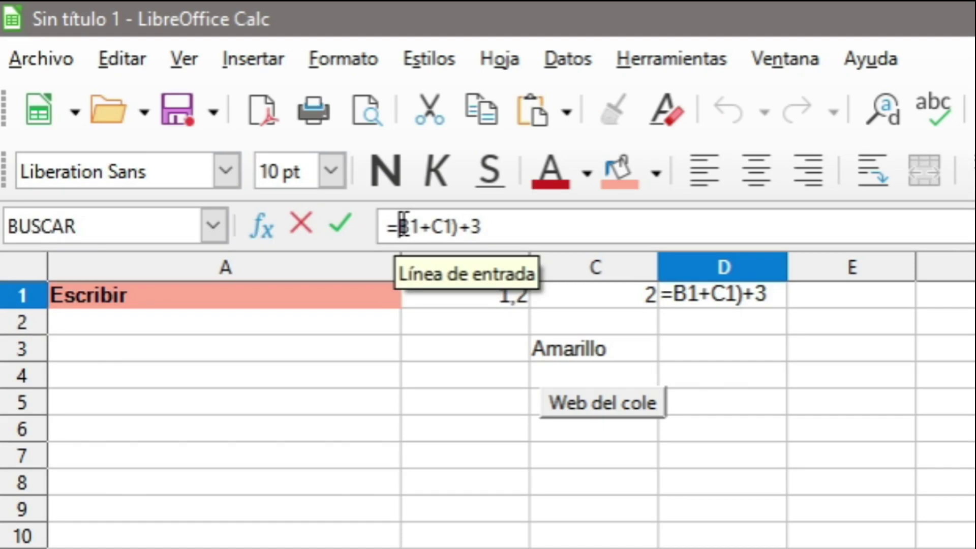
click(402, 227)
text(()
click(479, 227)
key(BackSpace)
text(/)
click(440, 227)
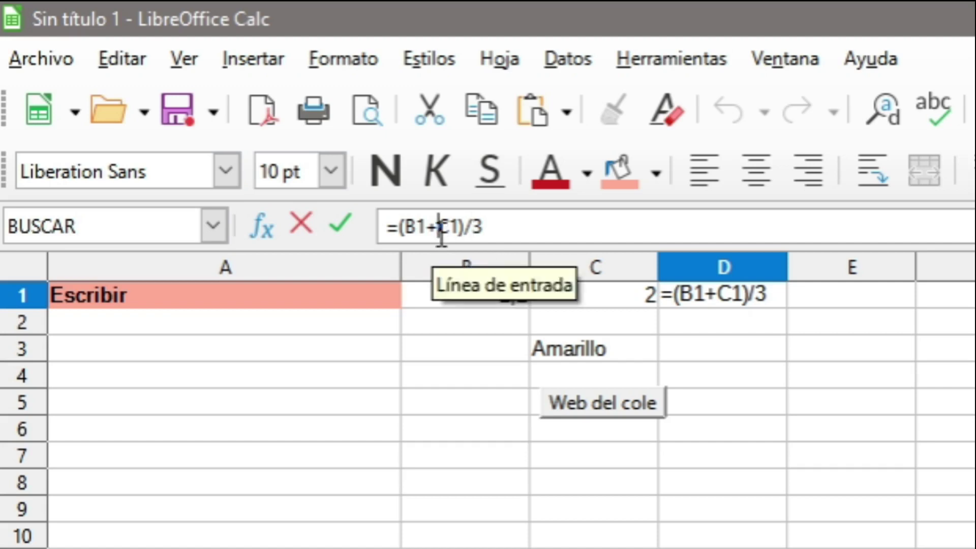
key(BackSpace)
text(*)
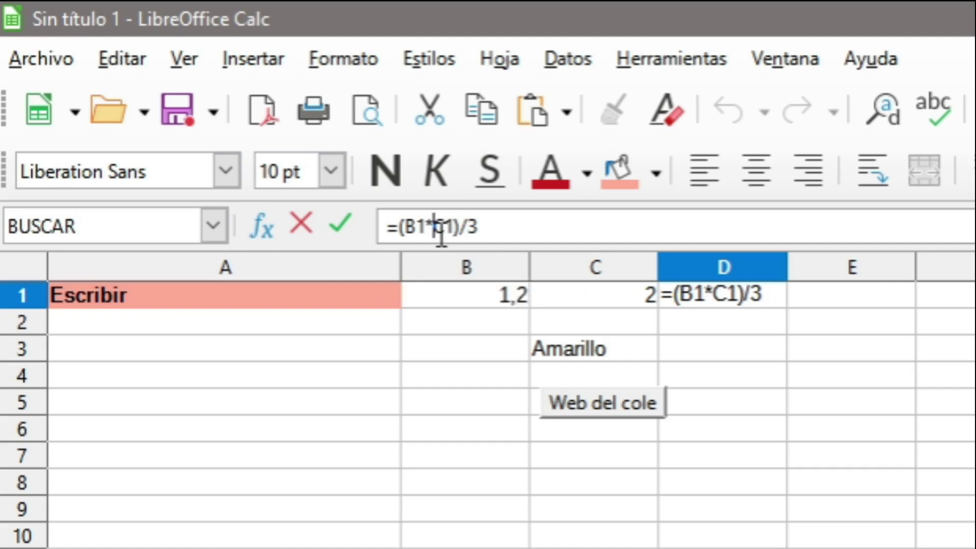
key(Return)
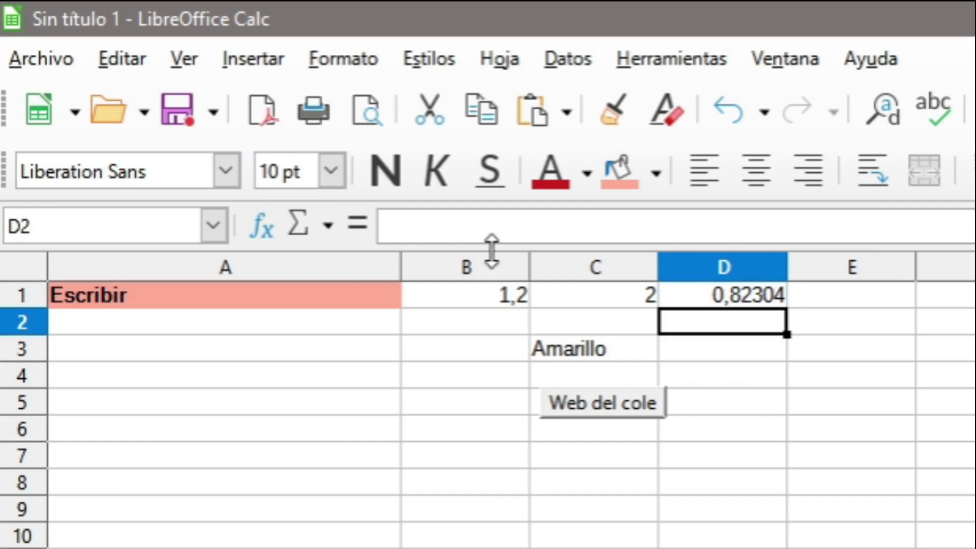
Change the multiplication to subtraction, making D1 =(B1-C1)/3, showing -0,255146667.
click(691, 300)
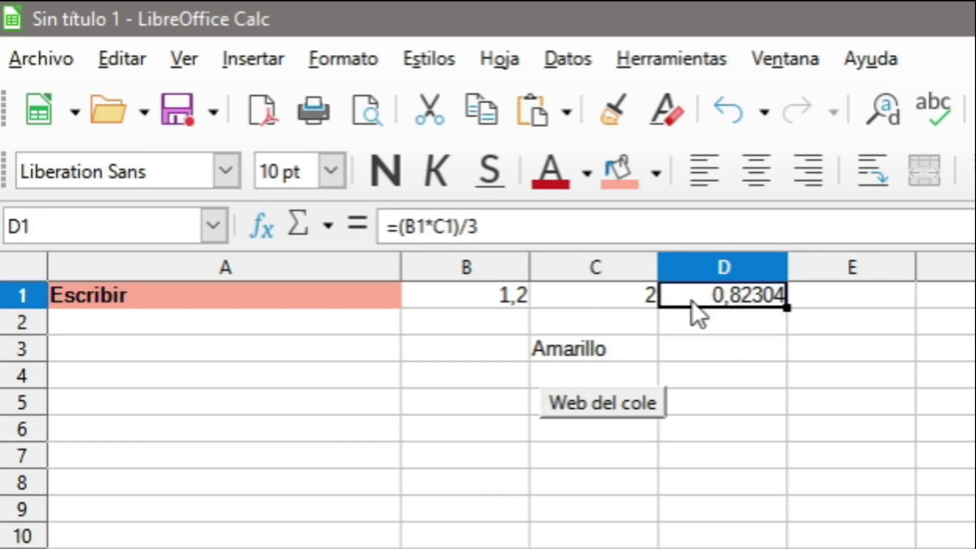
click(433, 226)
key(BackSpace)
text(-)
key(Return)
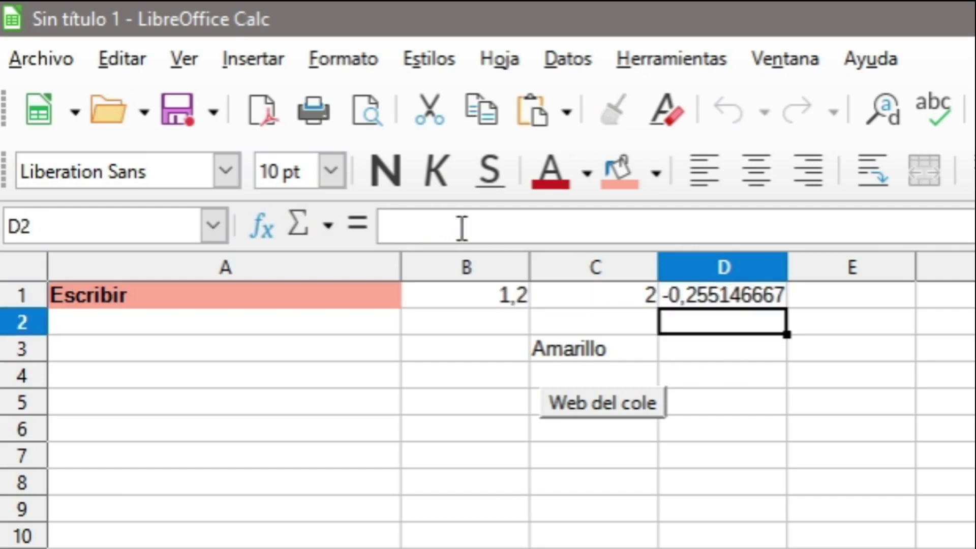
Enter =SUMA(B1:B6) in cell B7, totalling 23,23456.
click(763, 302)
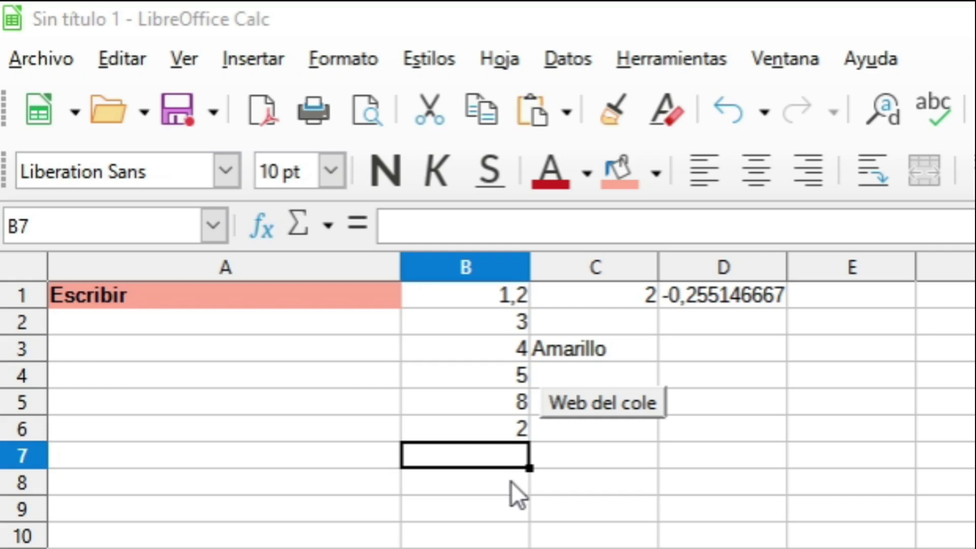
click(481, 456)
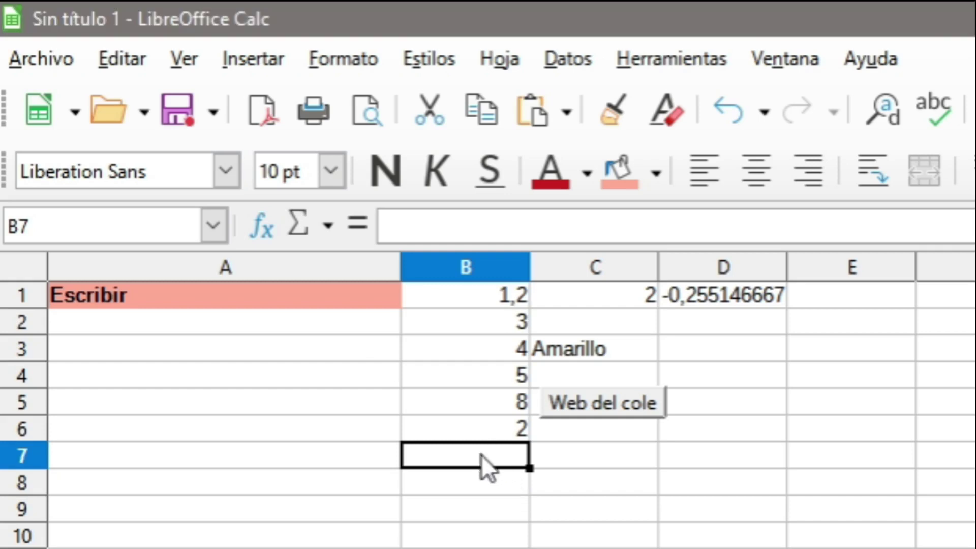
click(357, 225)
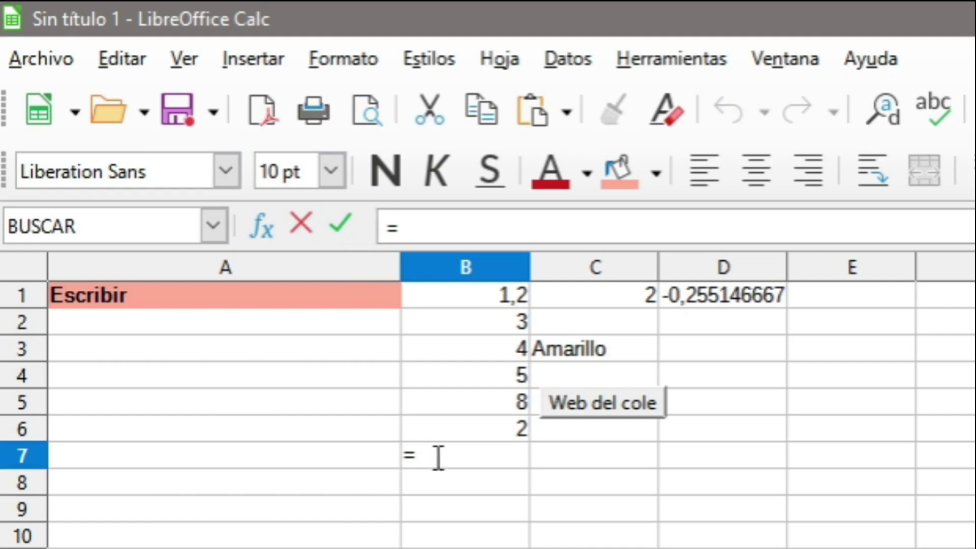
click(222, 230)
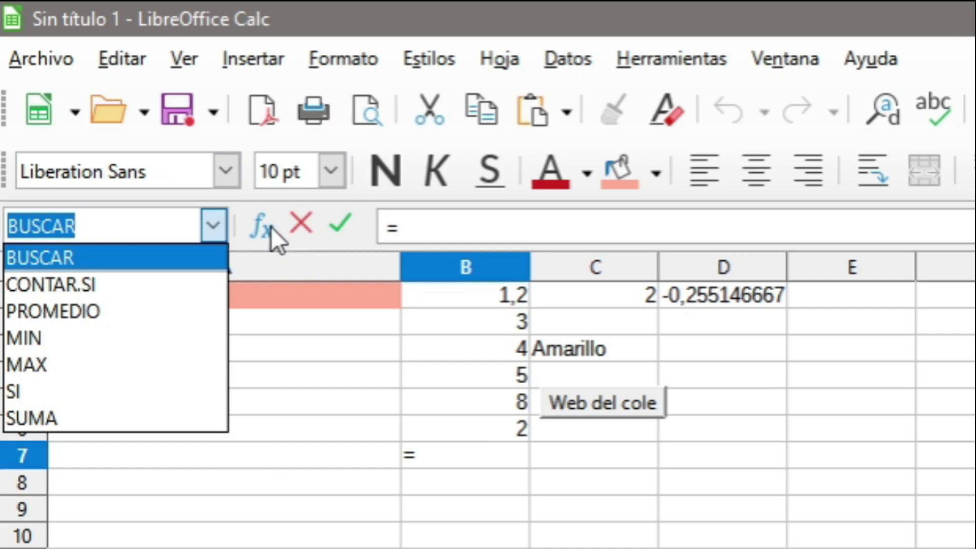
click(145, 420)
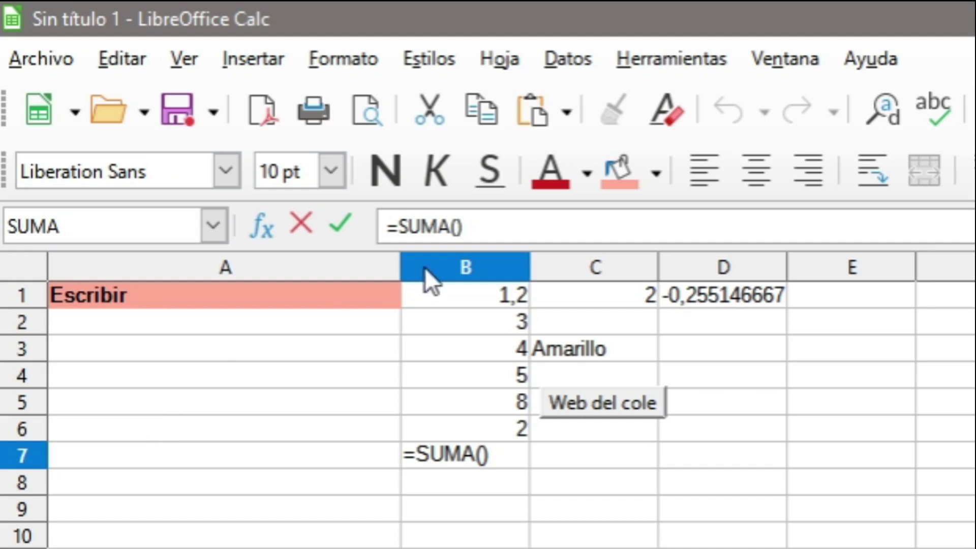
drag(483, 298, 481, 323)
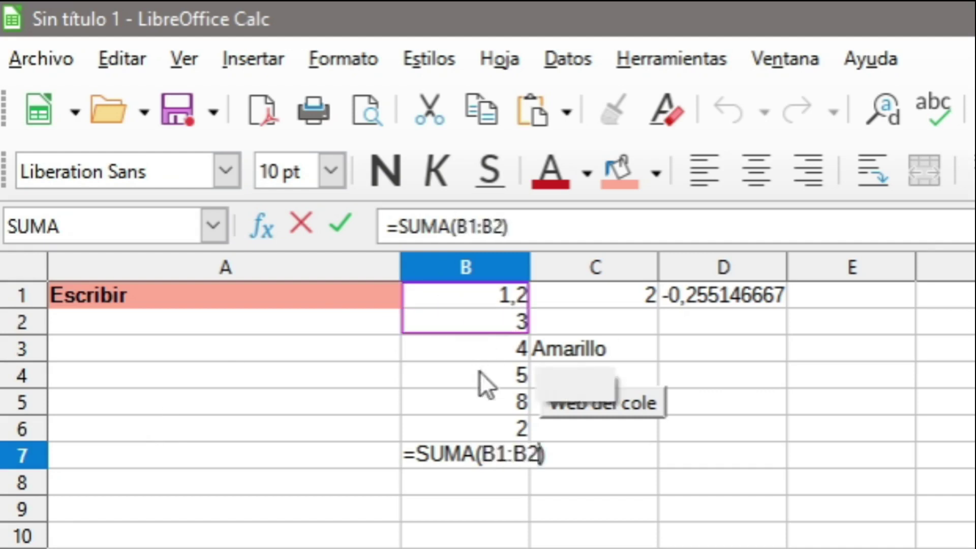
drag(480, 371, 483, 424)
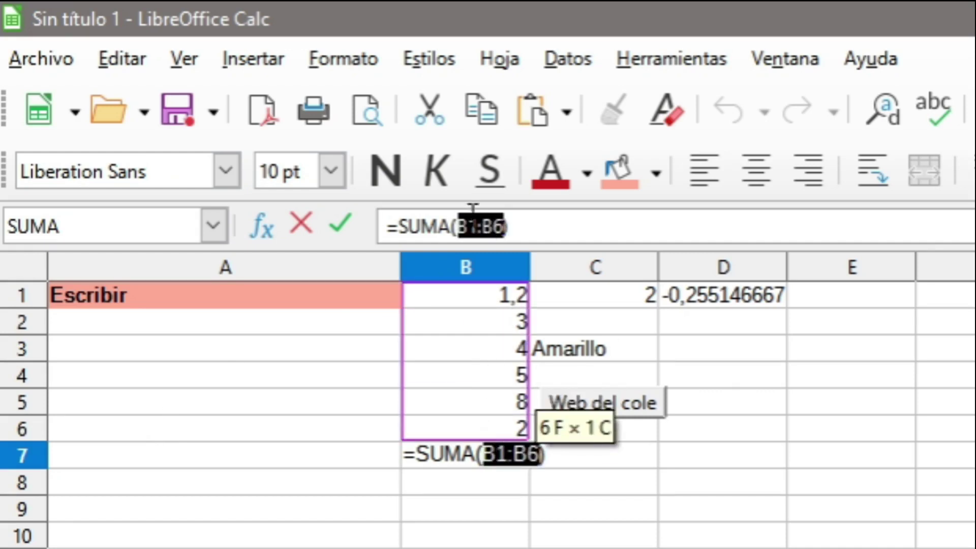
key(Return)
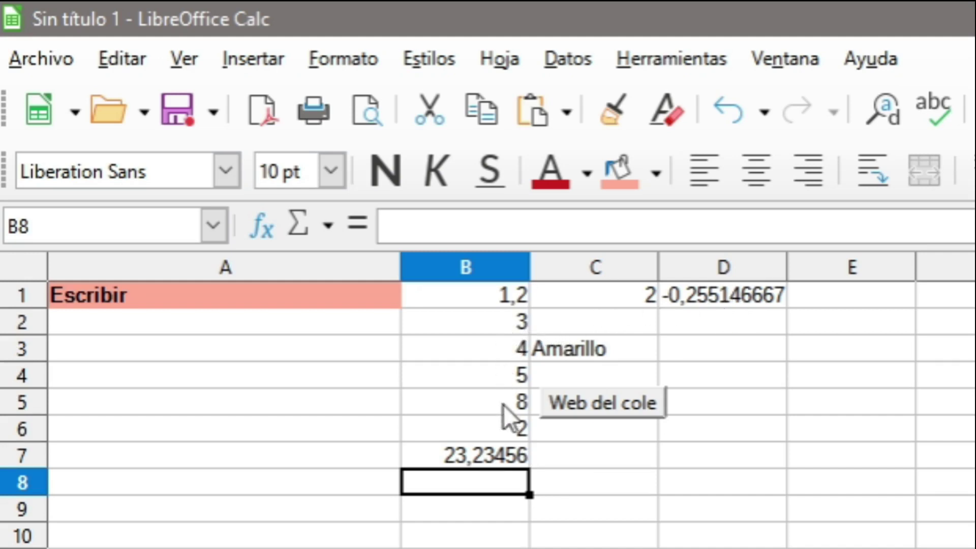
click(489, 453)
click(519, 226)
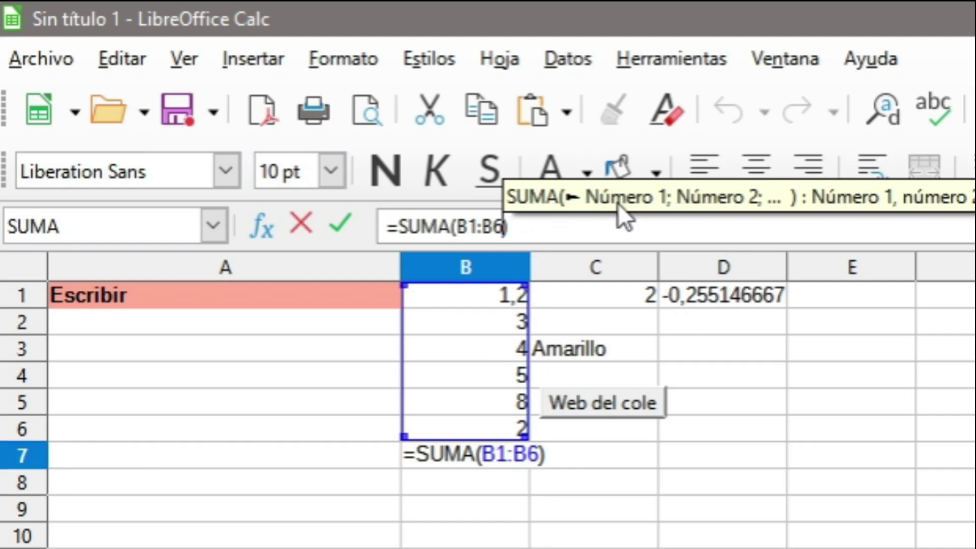
Extend B7's formula to =SUMA(B1:B6;D1).
key(BackSpace)
key(BackSpace)
key(BackSpace)
key(BackSpace)
key(BackSpace)
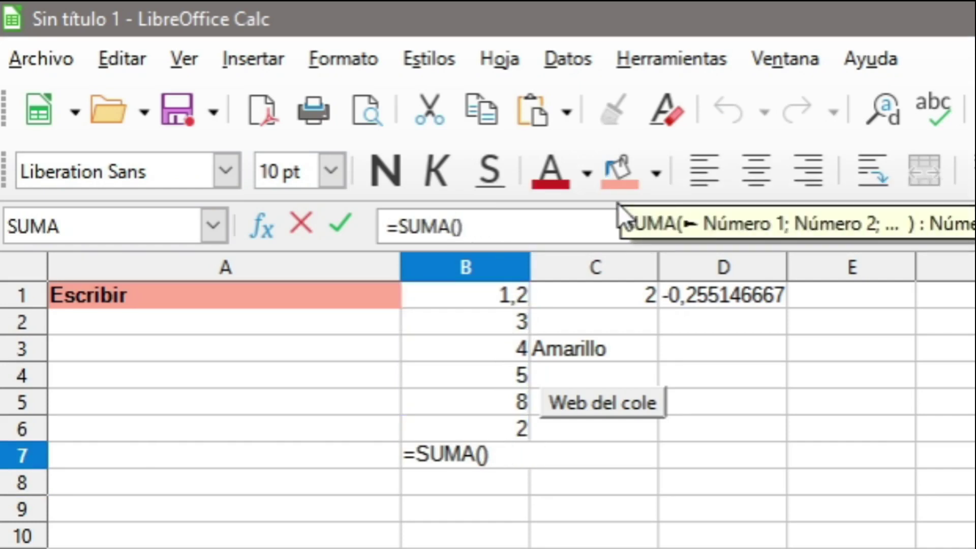
drag(510, 294, 495, 439)
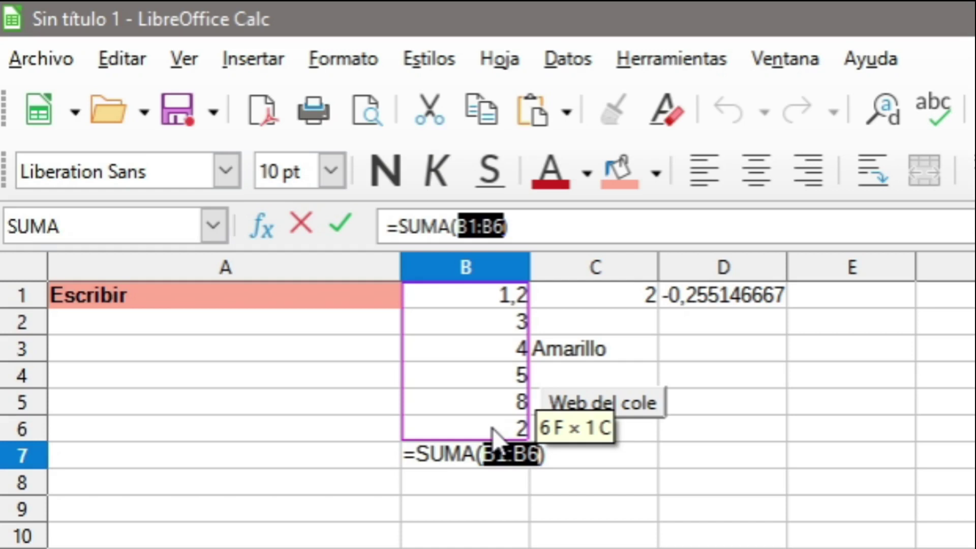
text(;)
click(761, 293)
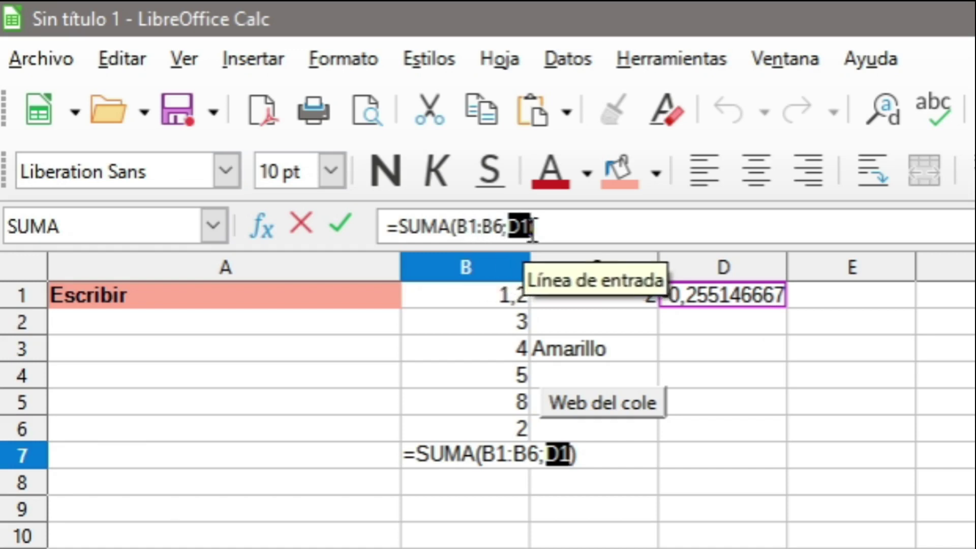
key(Return)
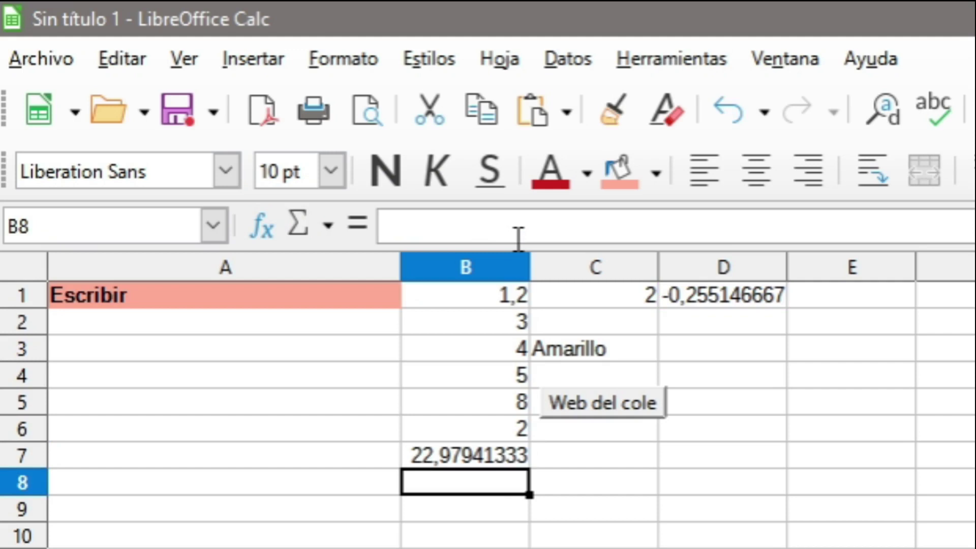
Replace SUMA with PROMEDIO so B7 shows 3,282773333.
click(598, 508)
click(468, 458)
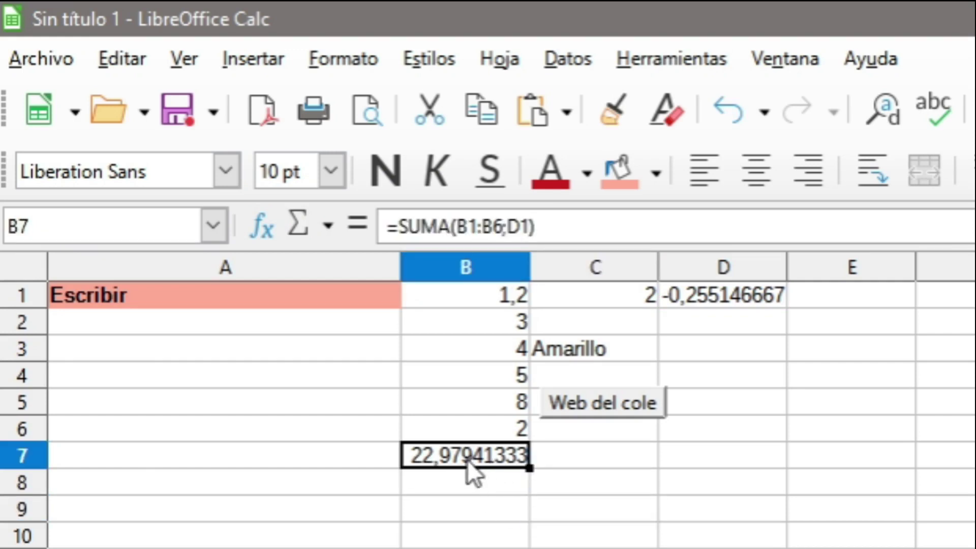
click(455, 227)
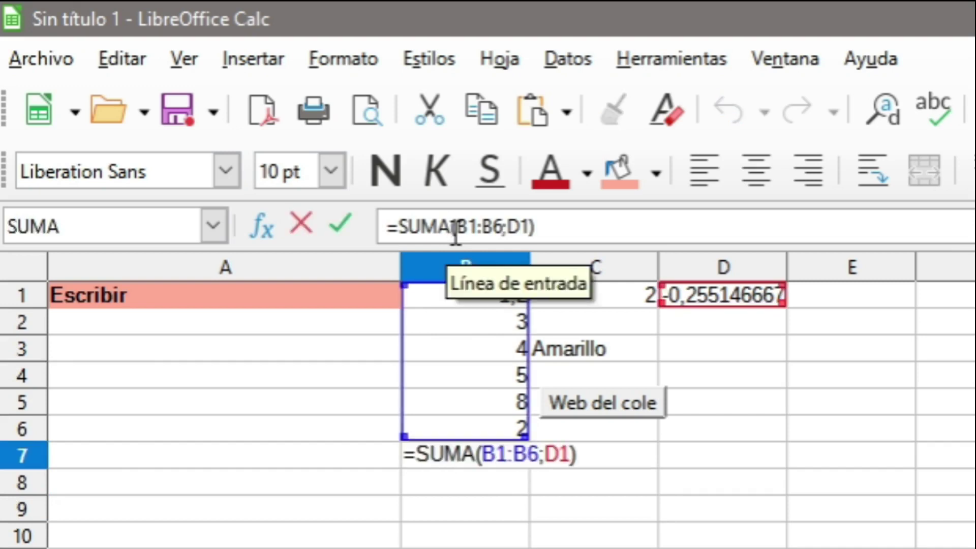
key(BackSpace)
key(BackSpace)
key(BackSpace)
key(BackSpace)
text(PROMEDIO)
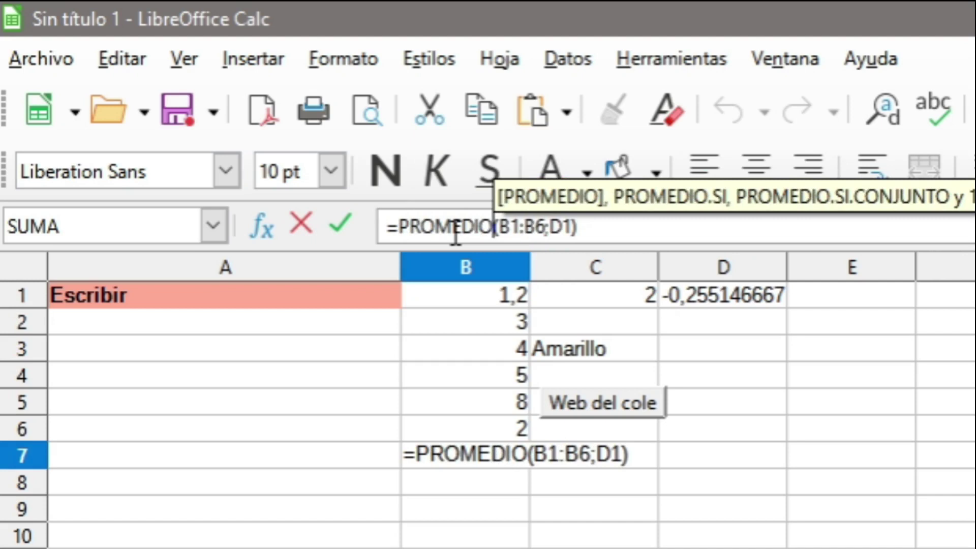
click(456, 234)
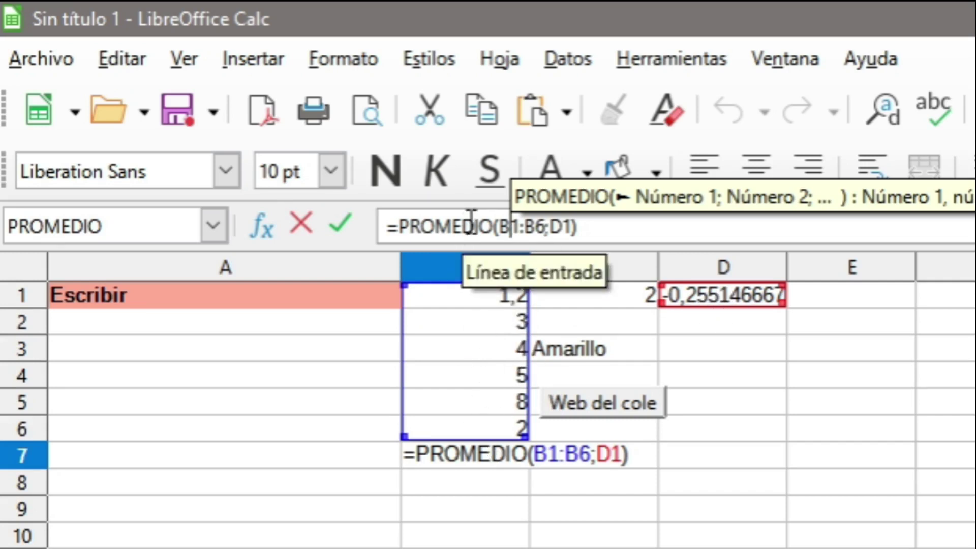
key(Return)
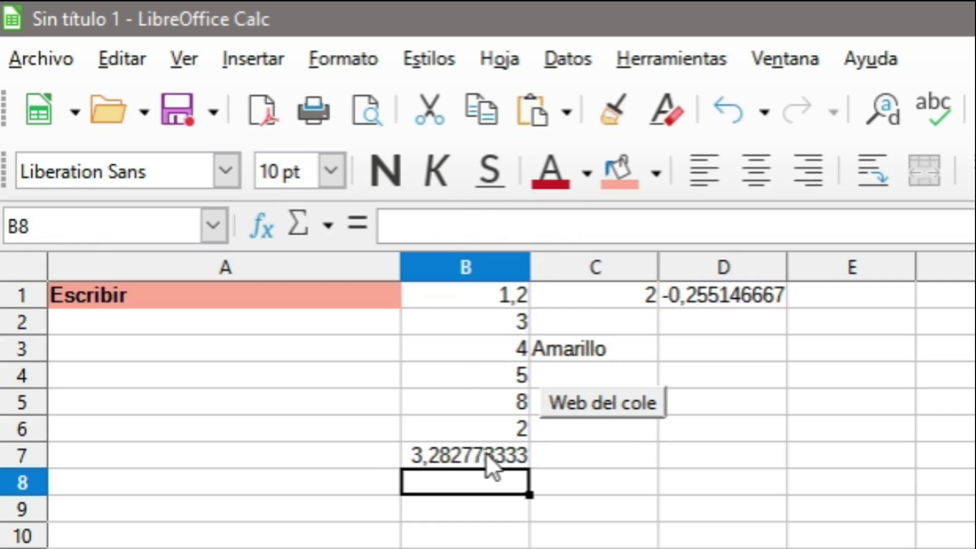
click(485, 455)
click(636, 224)
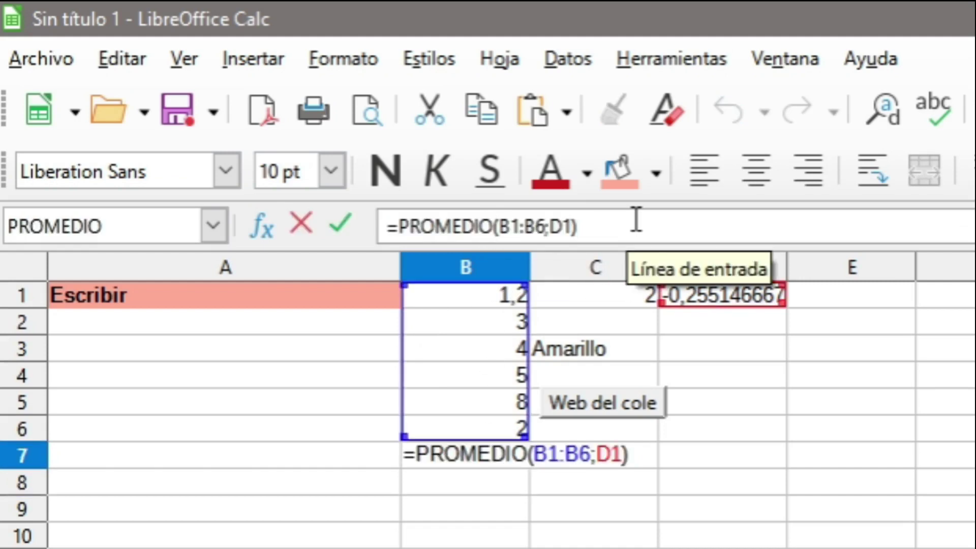
key(Return)
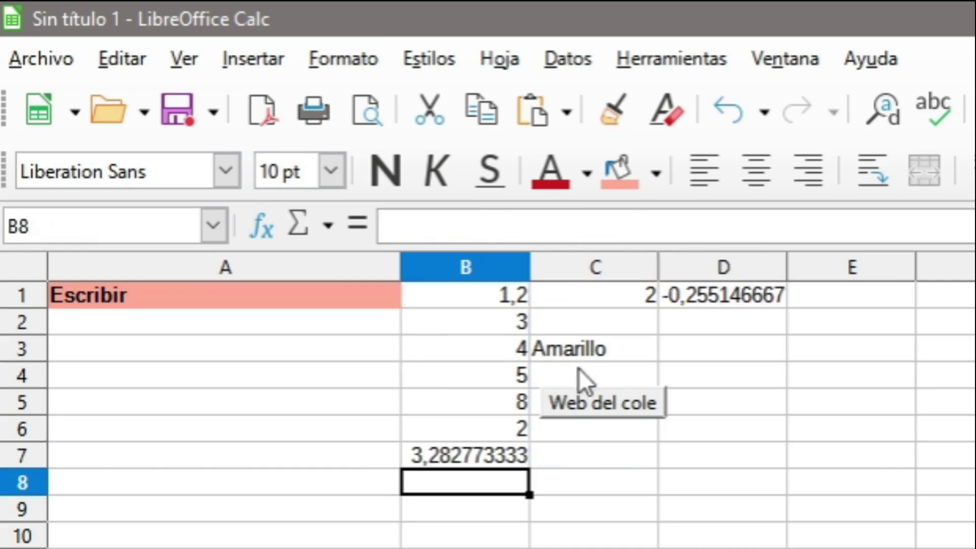
Select the average in B7 and try fewer, then more decimal places on it.
click(548, 506)
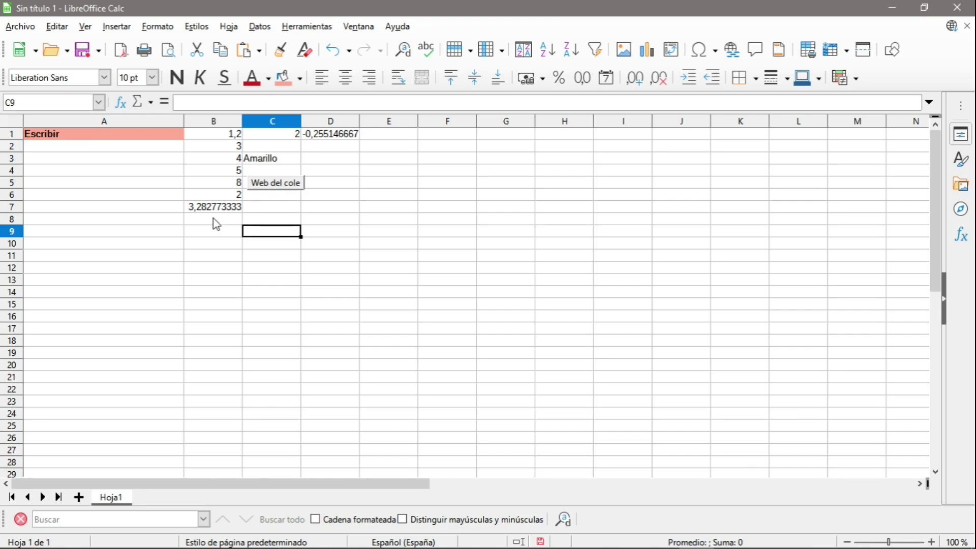
click(211, 208)
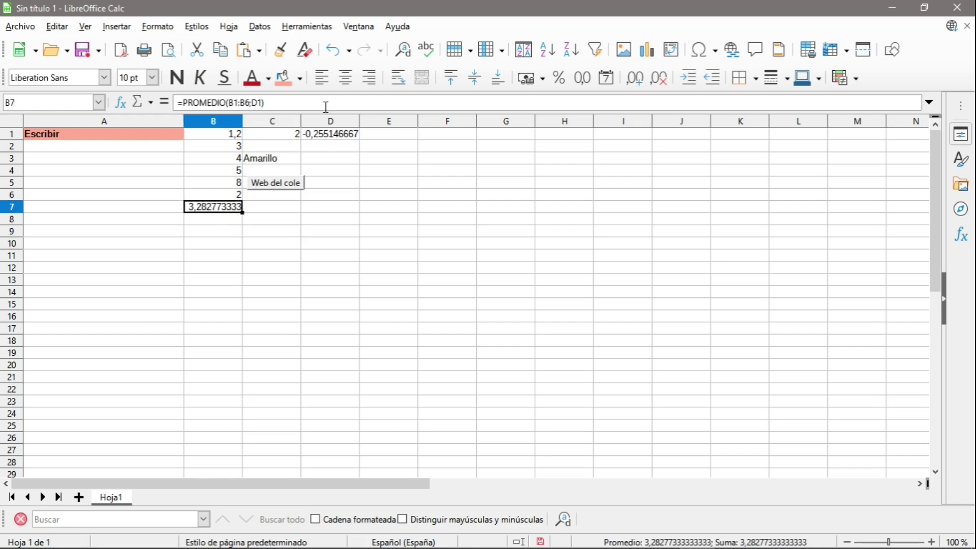
click(662, 81)
click(662, 80)
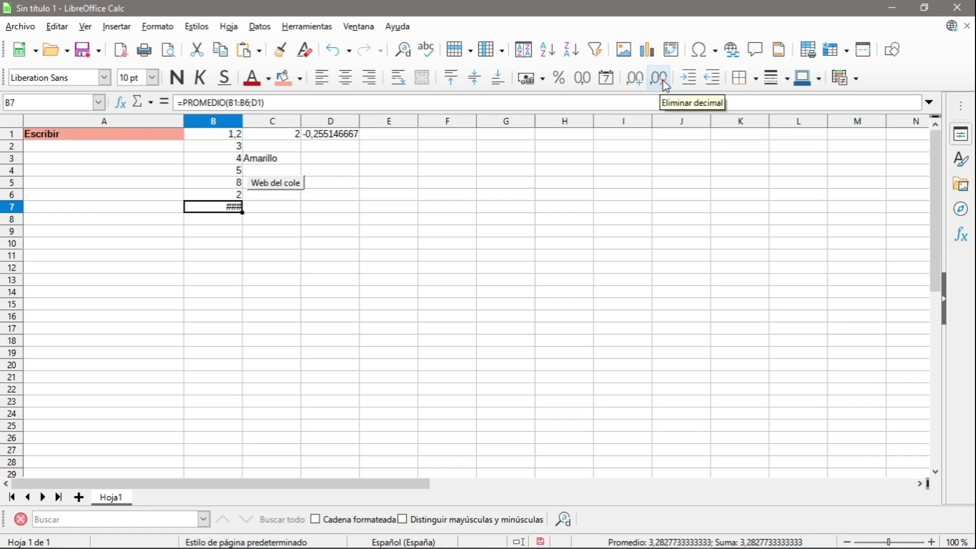
click(640, 81)
click(639, 80)
click(640, 80)
click(640, 80)
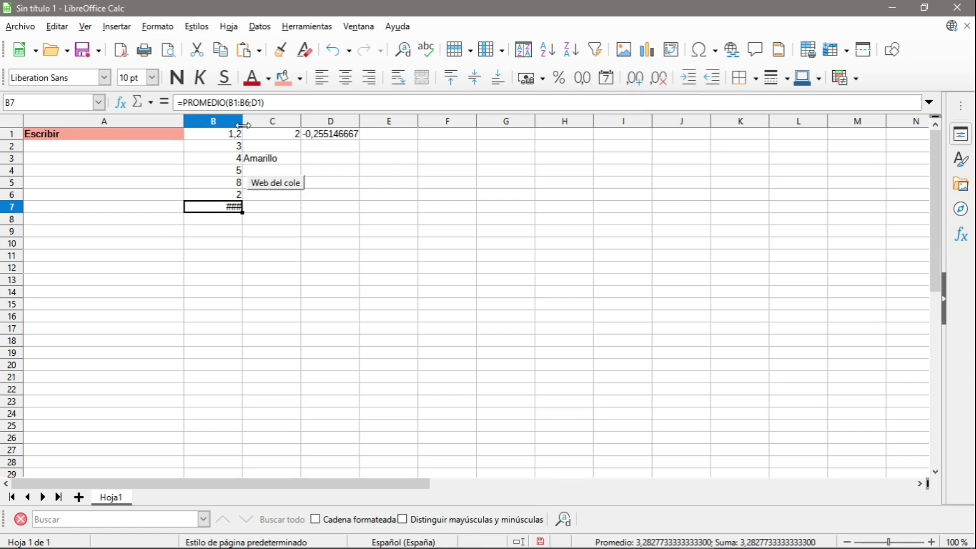
Widen column B and settle B7 on six decimals, showing 3,282773.
drag(243, 120, 334, 123)
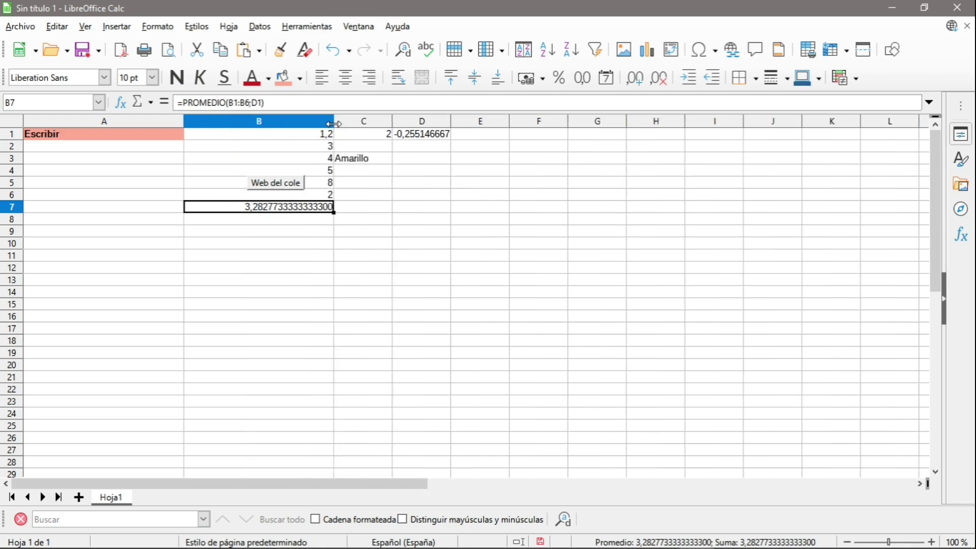
click(660, 82)
click(660, 82)
click(659, 81)
click(659, 81)
click(659, 81)
click(659, 81)
click(659, 81)
click(659, 81)
click(660, 81)
click(660, 81)
click(659, 81)
click(660, 82)
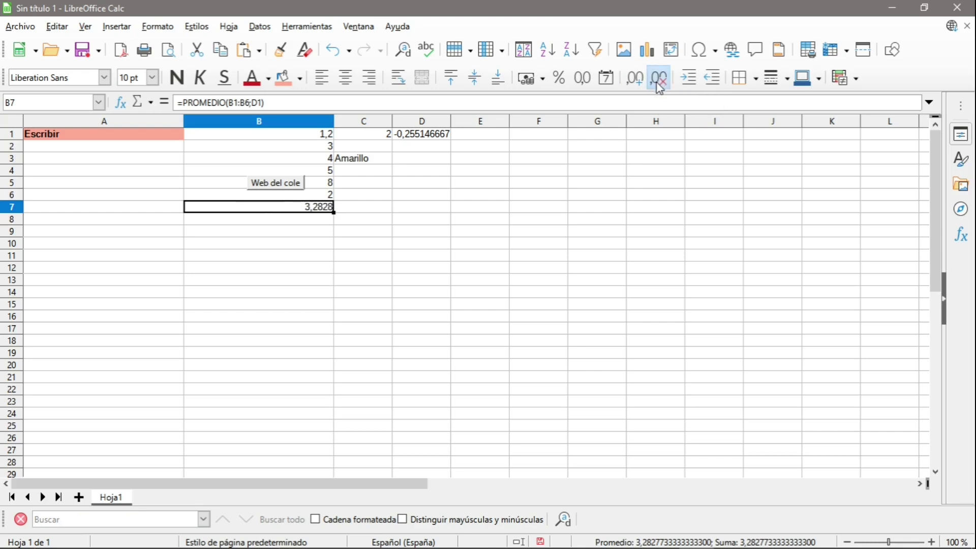
click(659, 81)
click(638, 83)
click(639, 84)
click(638, 83)
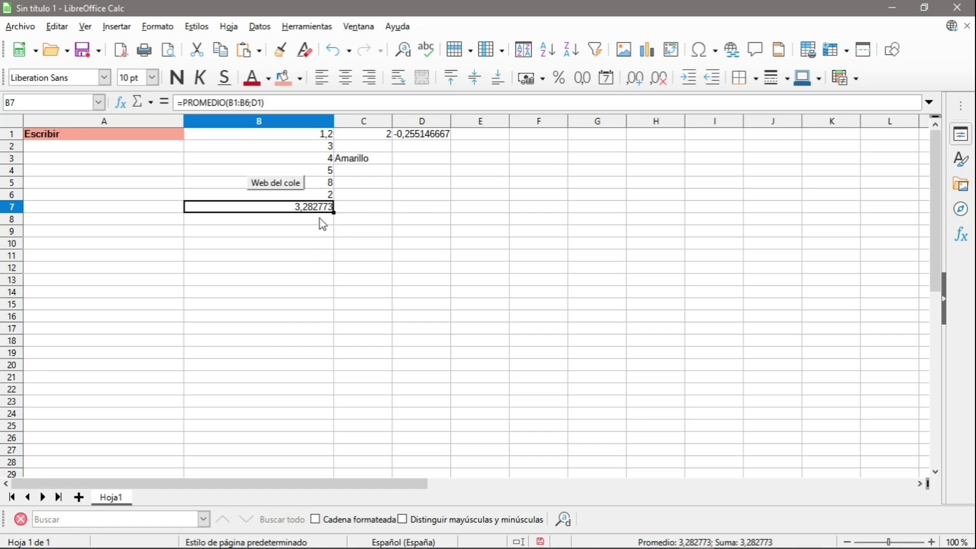
Enter =REDONDEAR(B7) in B8, picking B7 as the number to round.
click(319, 218)
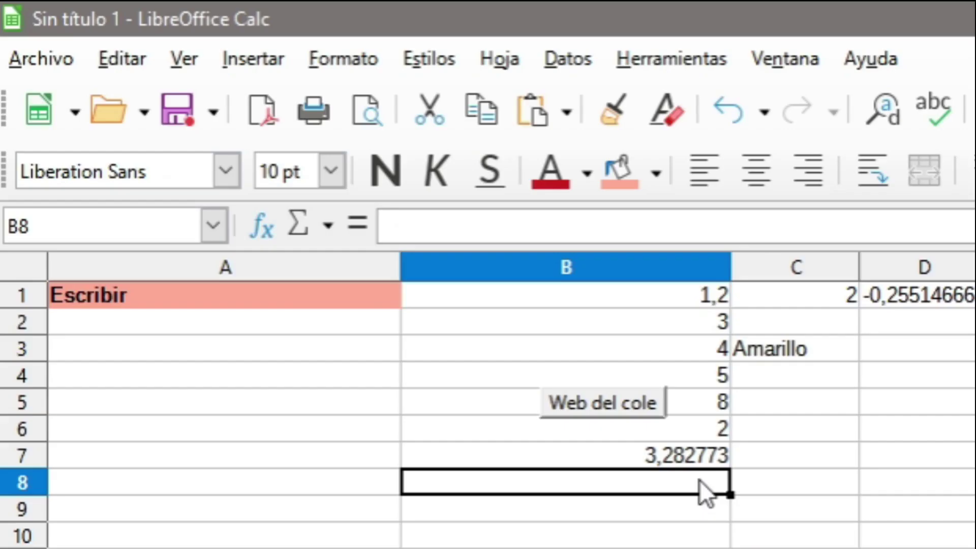
text(=RE)
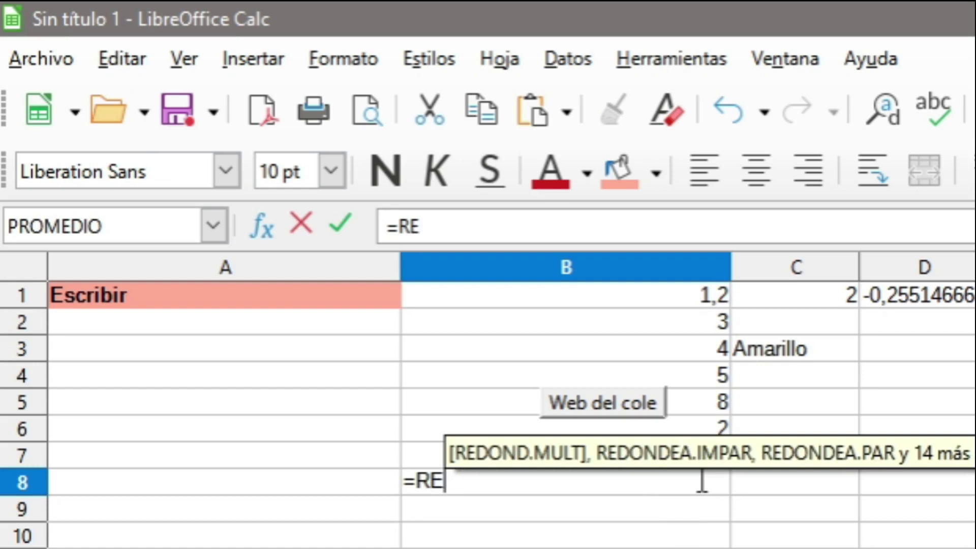
text(DONDEAR()
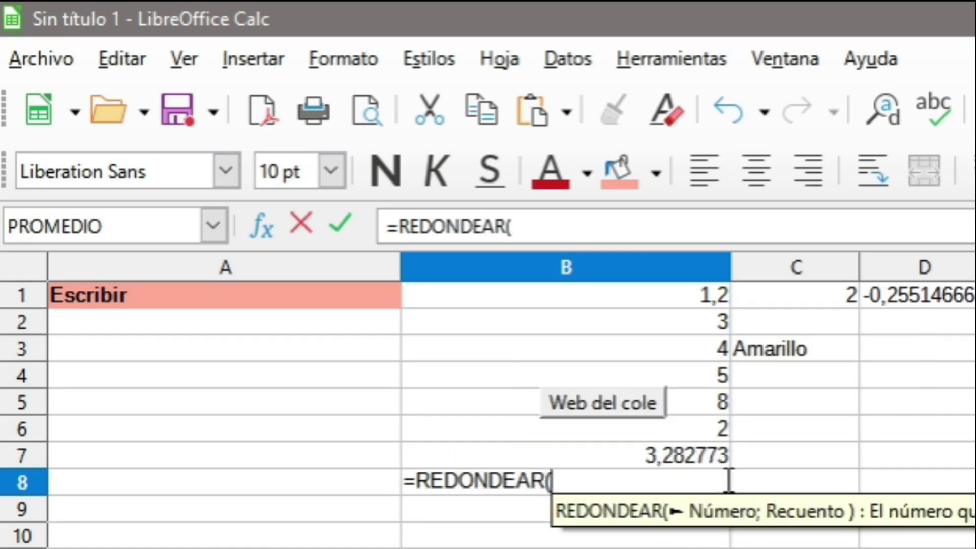
click(688, 451)
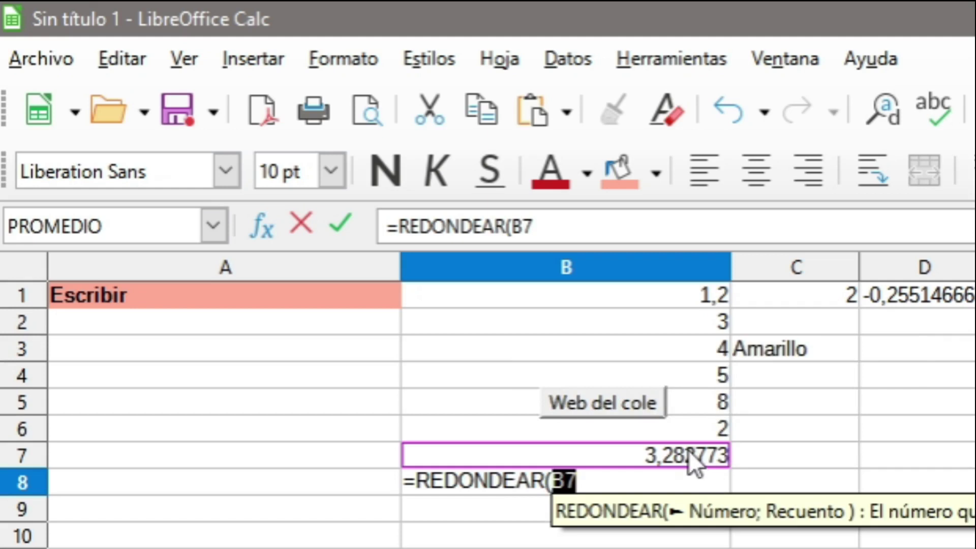
click(570, 224)
text())
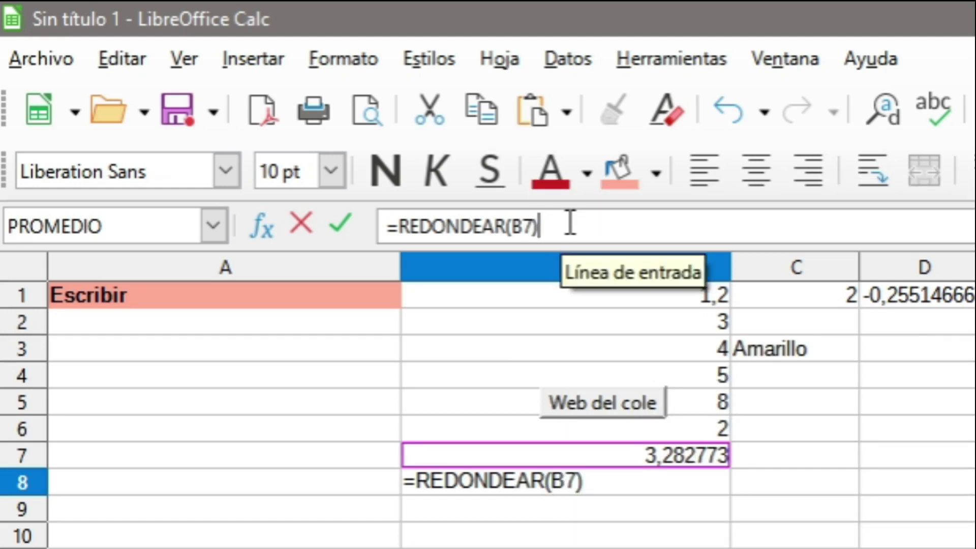
key(Return)
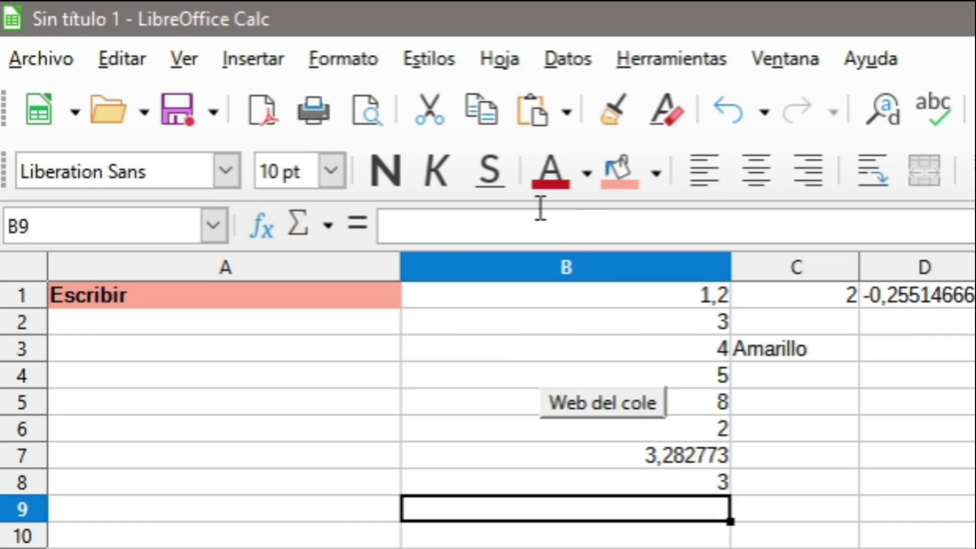
Add the 3-decimal argument so B8 holds =REDONDEAR(B7;3), showing 3,283.
click(693, 479)
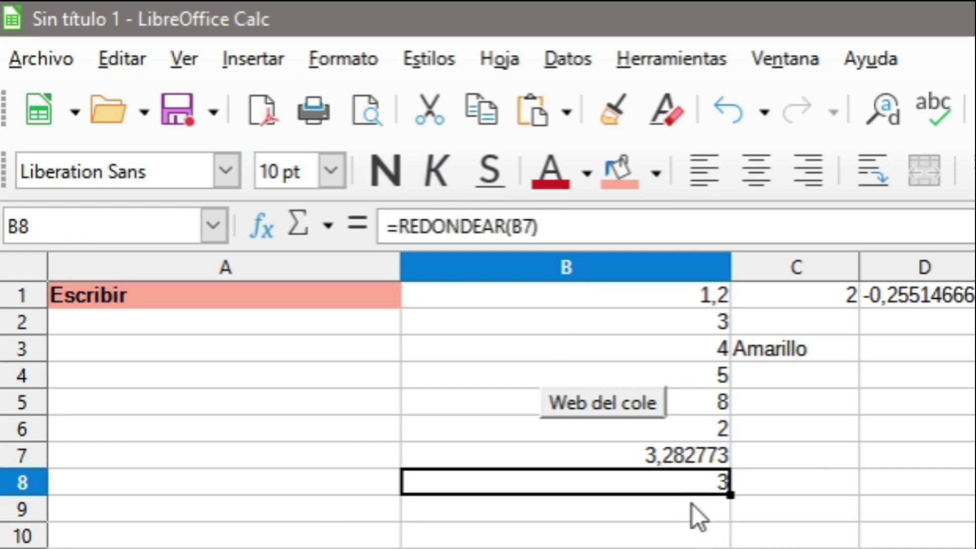
click(537, 228)
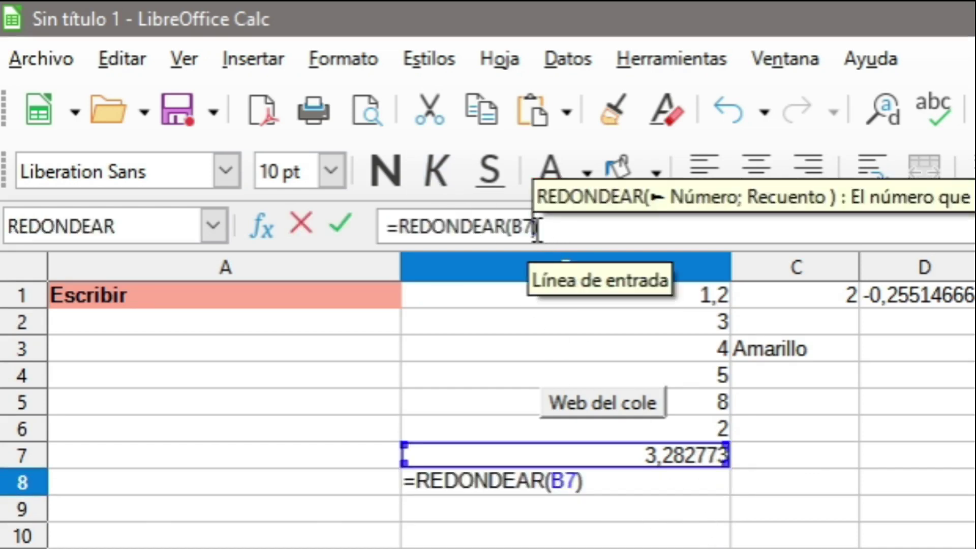
text(;)
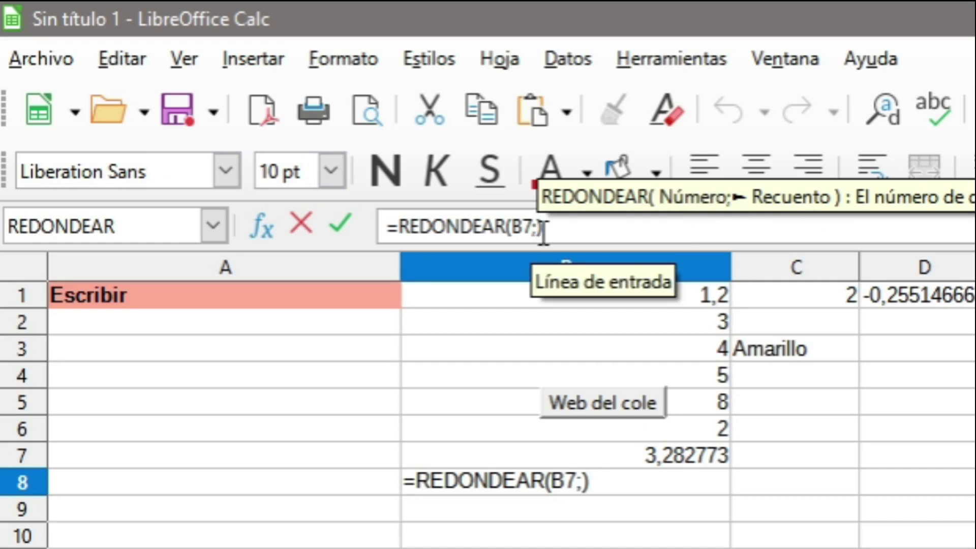
text(3)
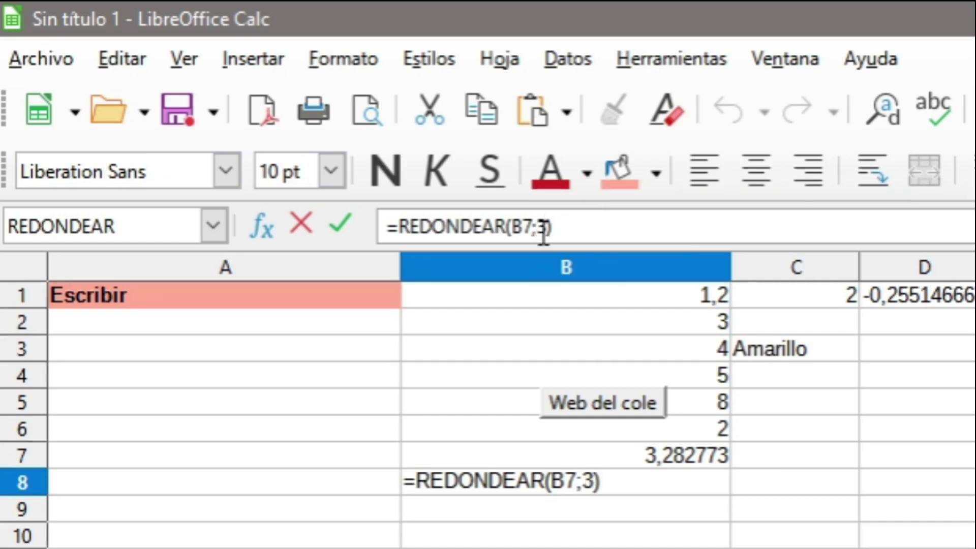
key(Return)
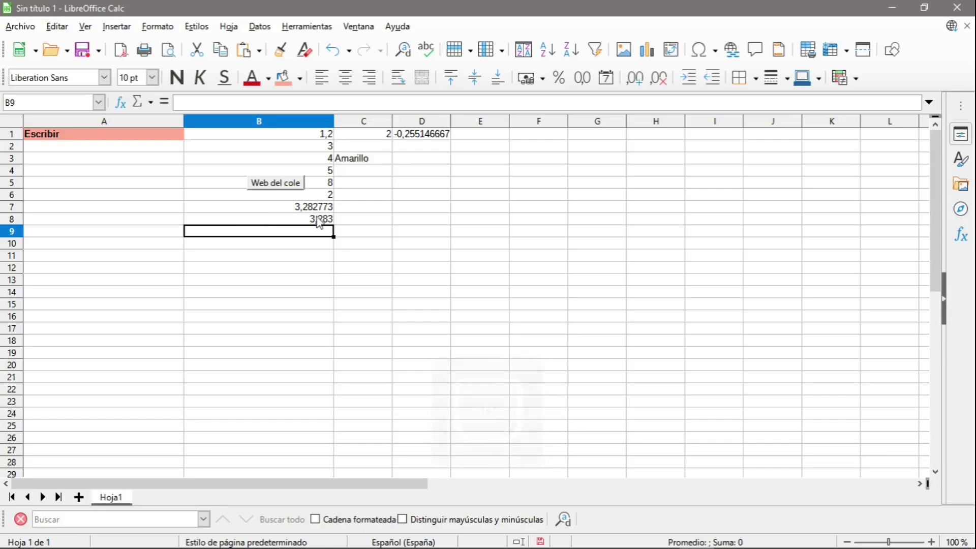
click(667, 482)
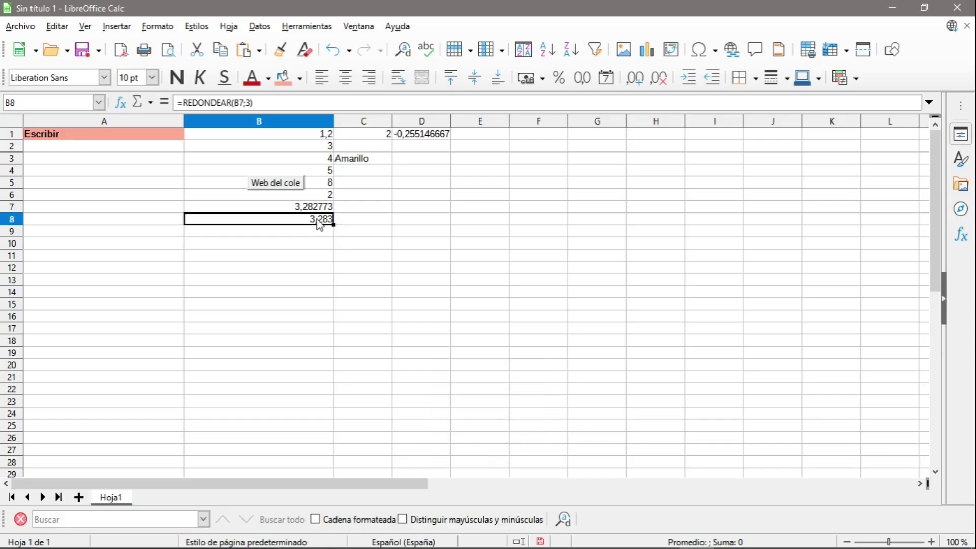
click(658, 79)
click(643, 83)
click(643, 83)
click(642, 83)
click(642, 83)
click(643, 84)
click(644, 85)
click(644, 85)
click(644, 85)
click(662, 88)
click(664, 89)
click(663, 89)
click(664, 89)
click(664, 88)
click(663, 88)
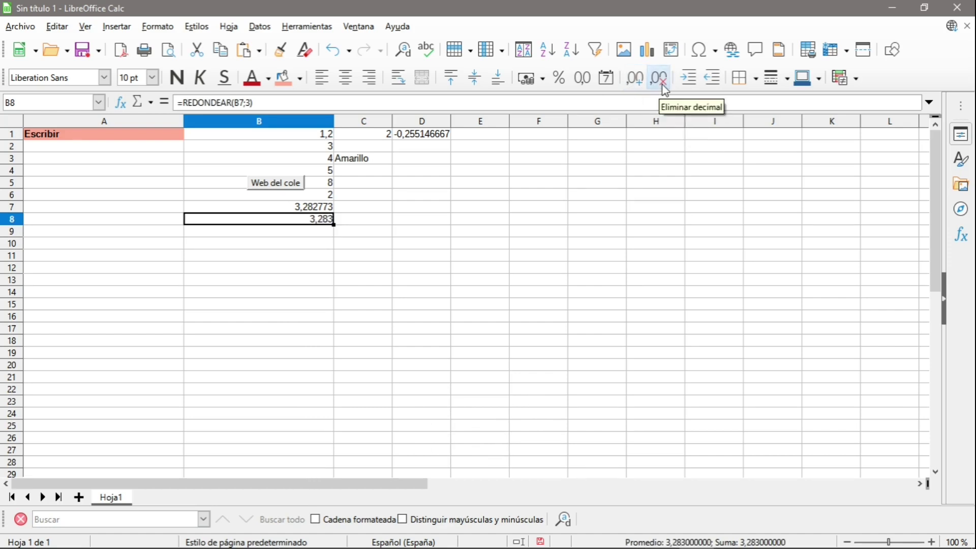
click(663, 88)
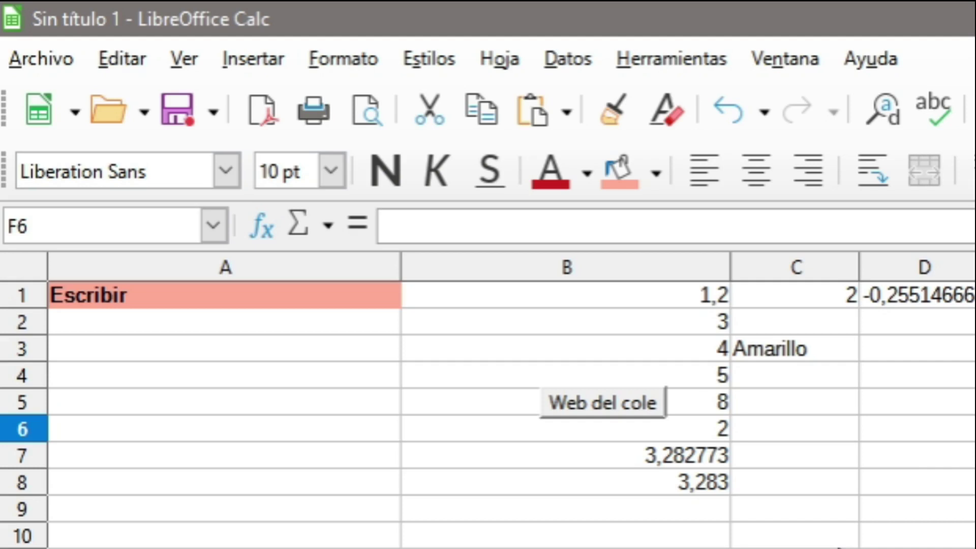
In D6 write =SUMA(B1:B3)*2, dragging over B1:B3 for the range.
click(867, 432)
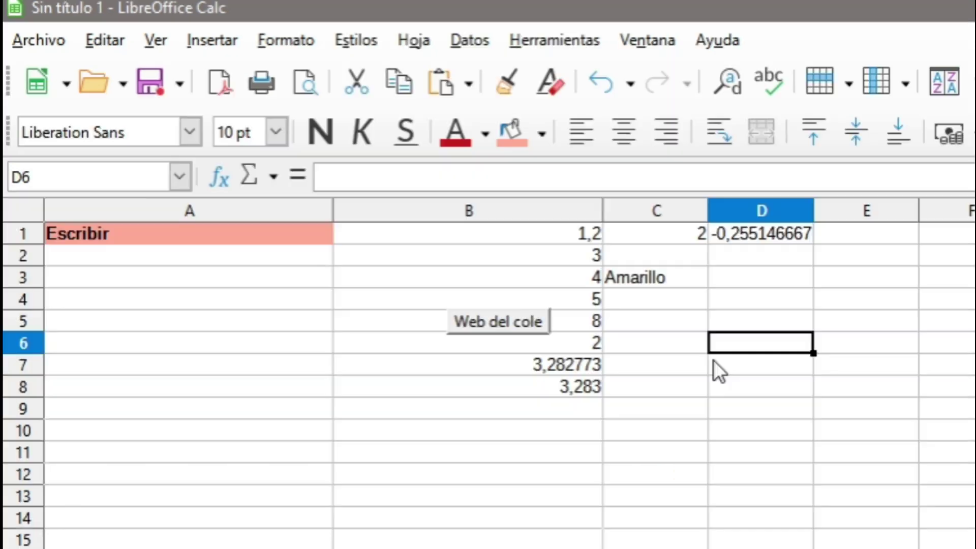
text(=)
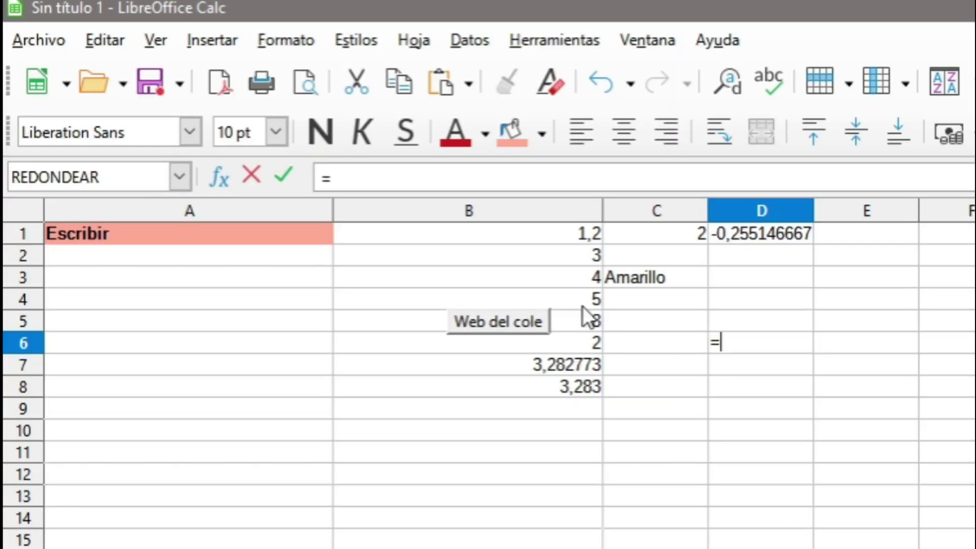
click(399, 182)
text(SUMA()
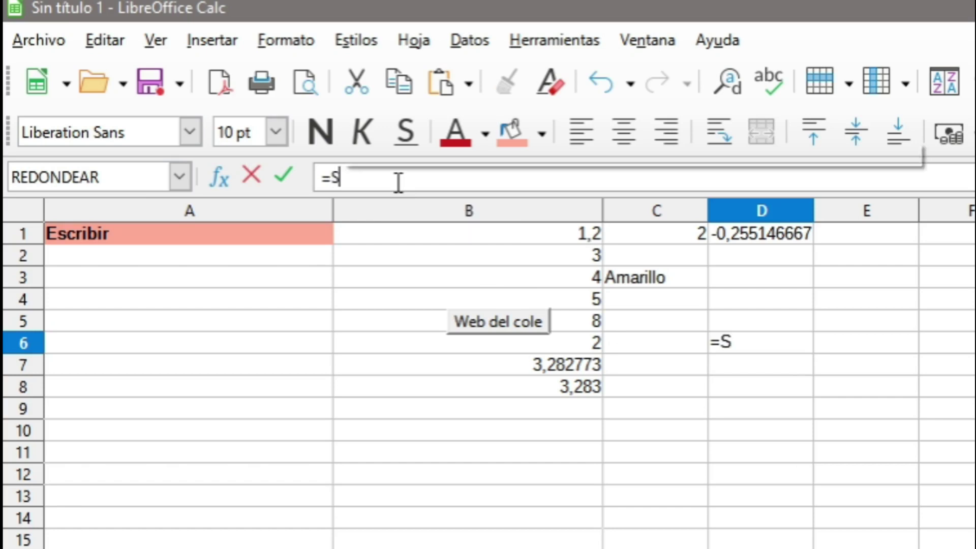
drag(587, 233, 588, 270)
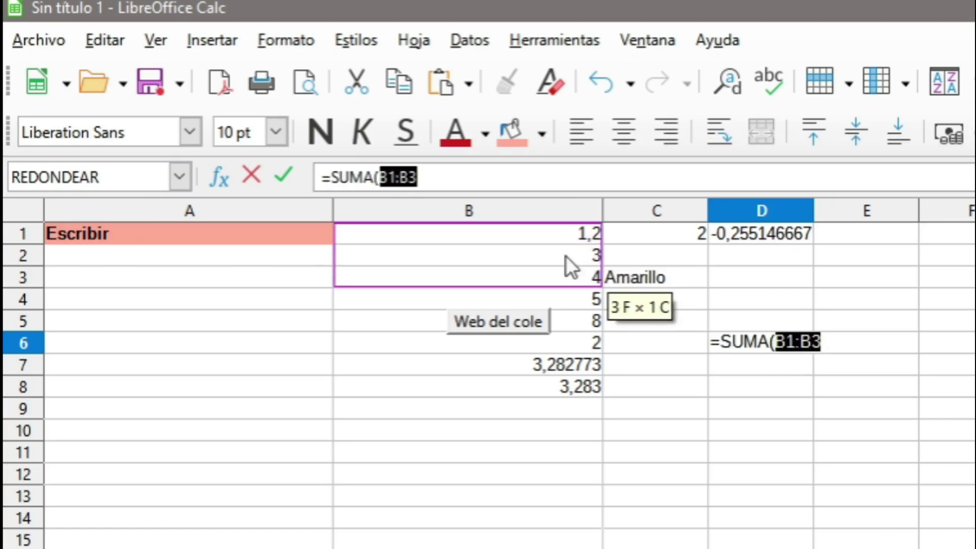
click(446, 179)
text())
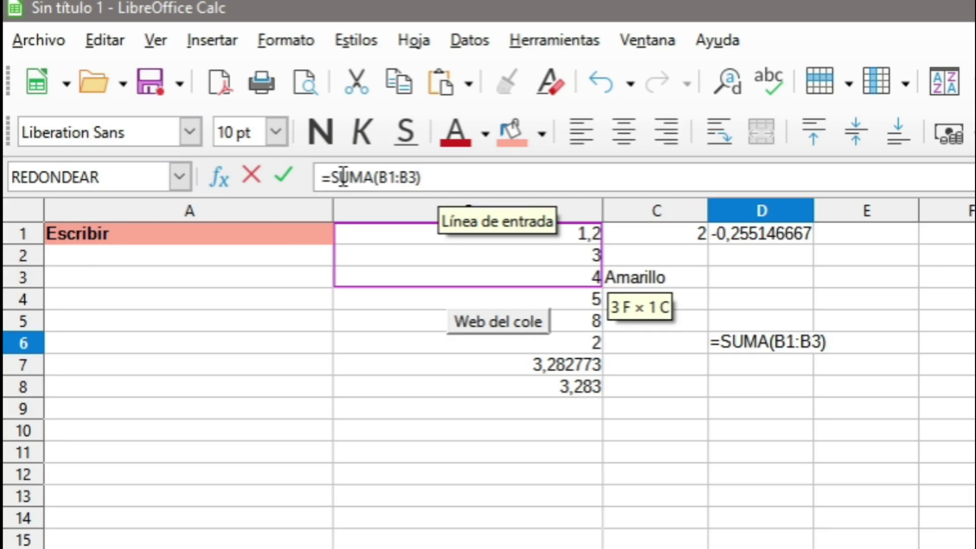
text(*2)
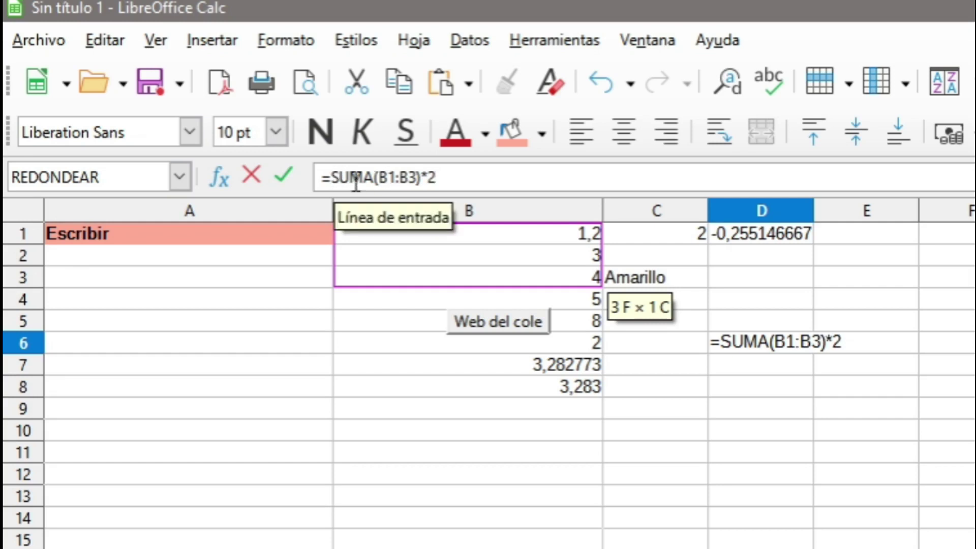
Wrap the D6 formula in parentheses, making it =(SUMA(B1:B3)*2).
click(331, 177)
text(()
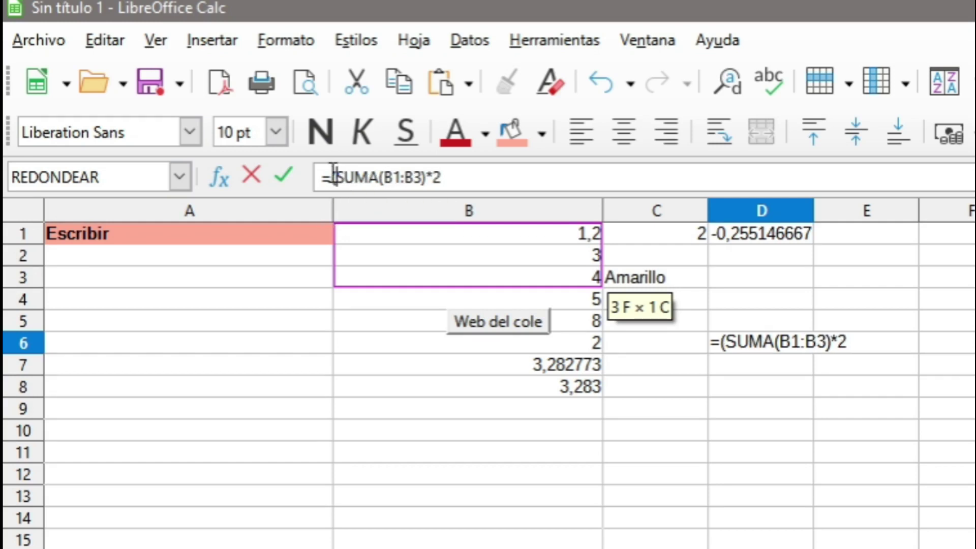
click(504, 179)
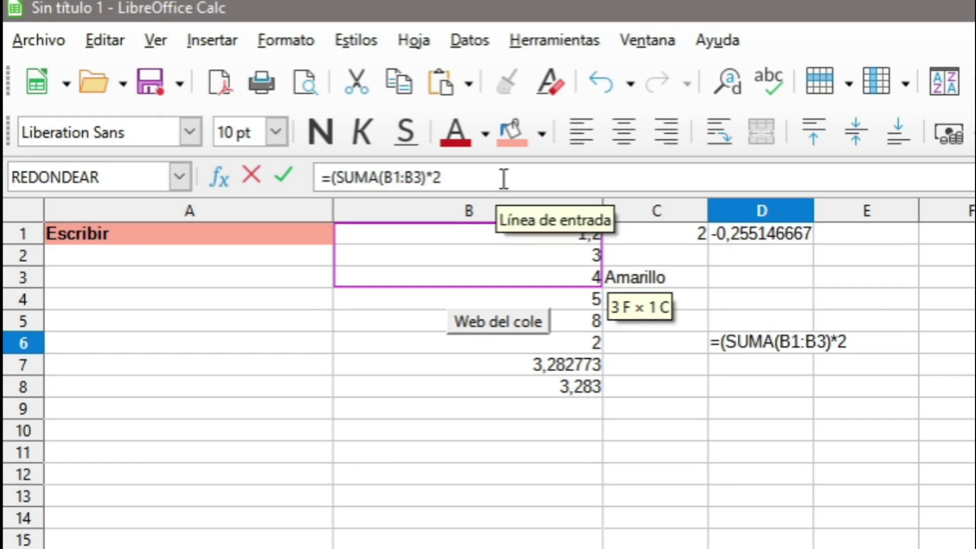
text())
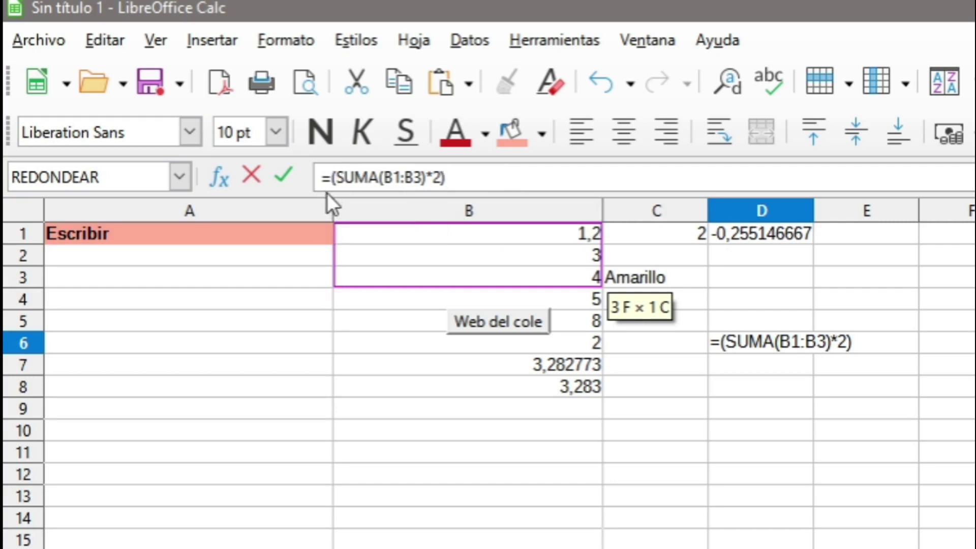
Wrap the D6 formula in SUMA and add PROMEDIO(B4:B5) as a second argument.
click(328, 193)
text(su)
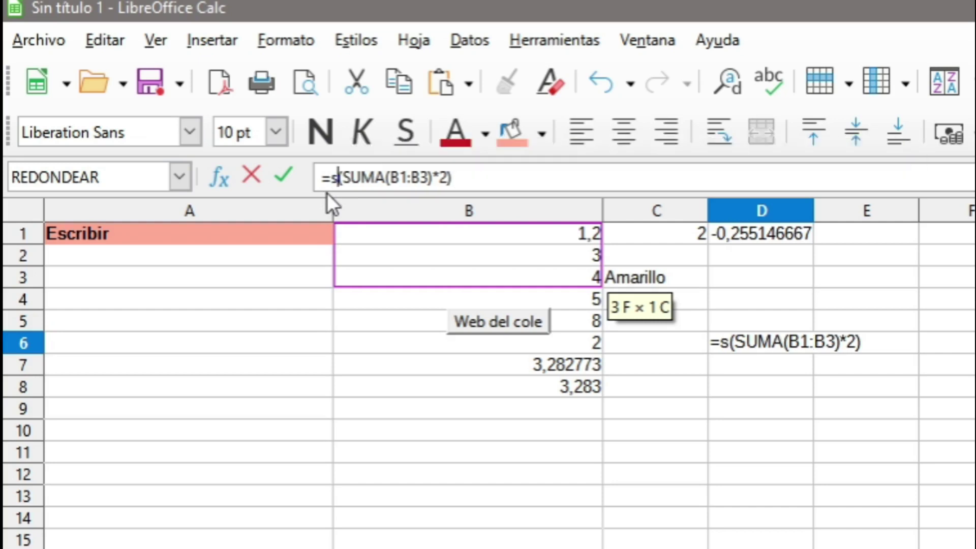
key(BackSpace)
key(BackSpace)
text(SU)
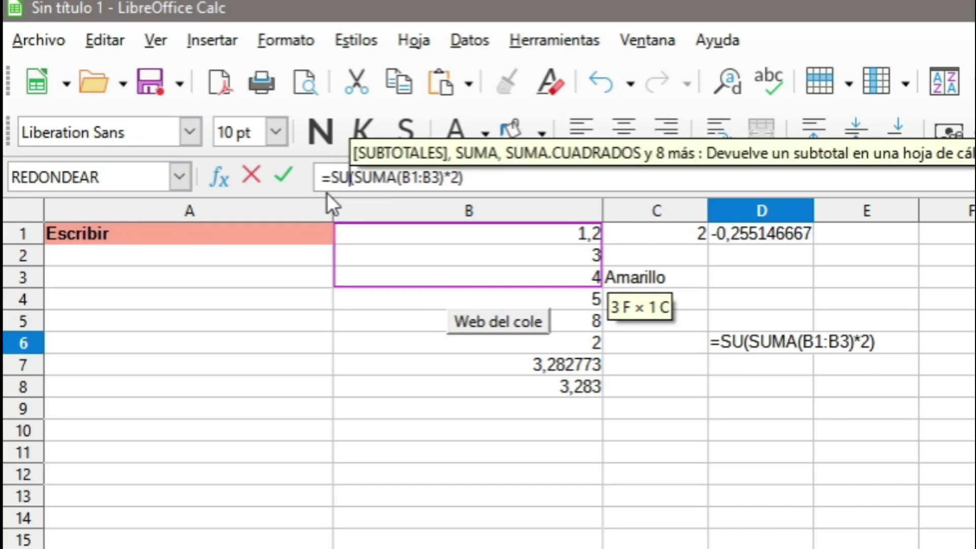
text(MA)
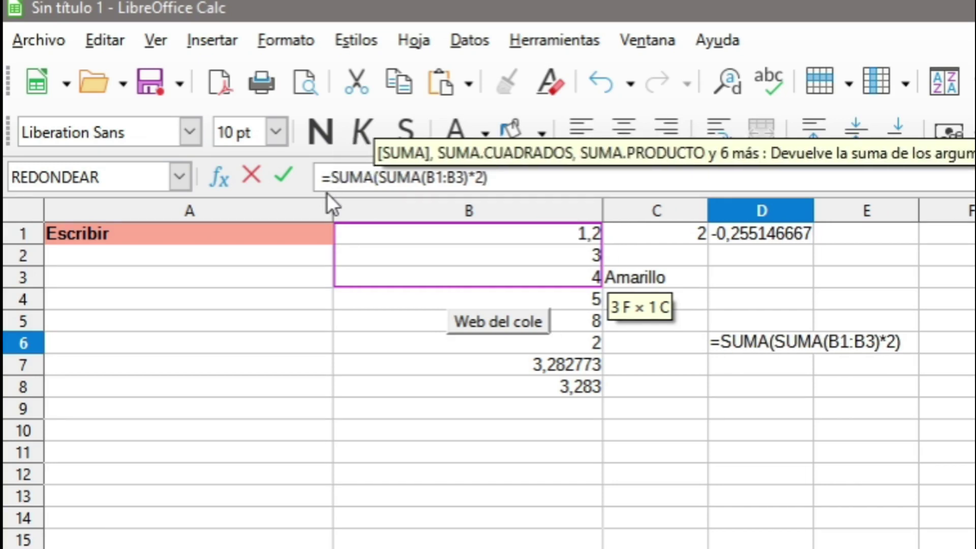
text(()
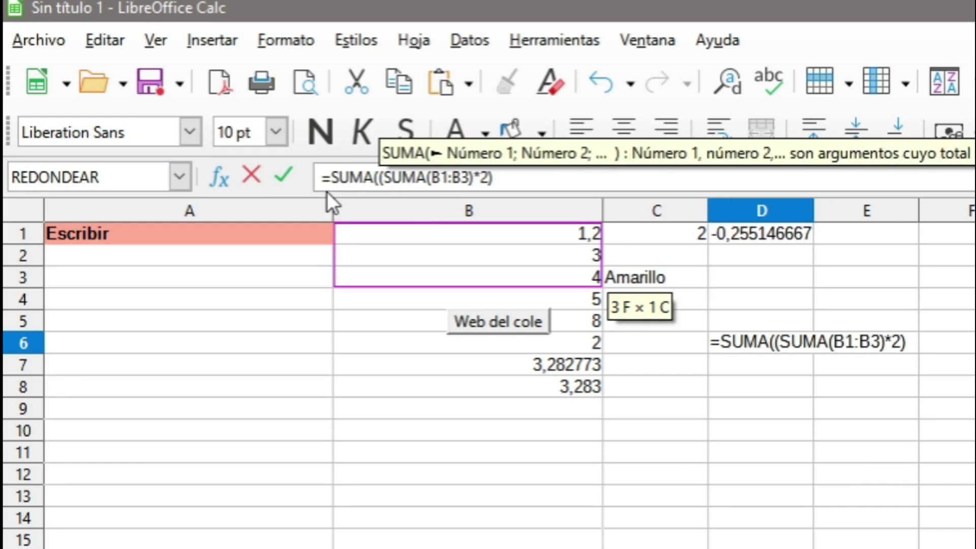
click(524, 178)
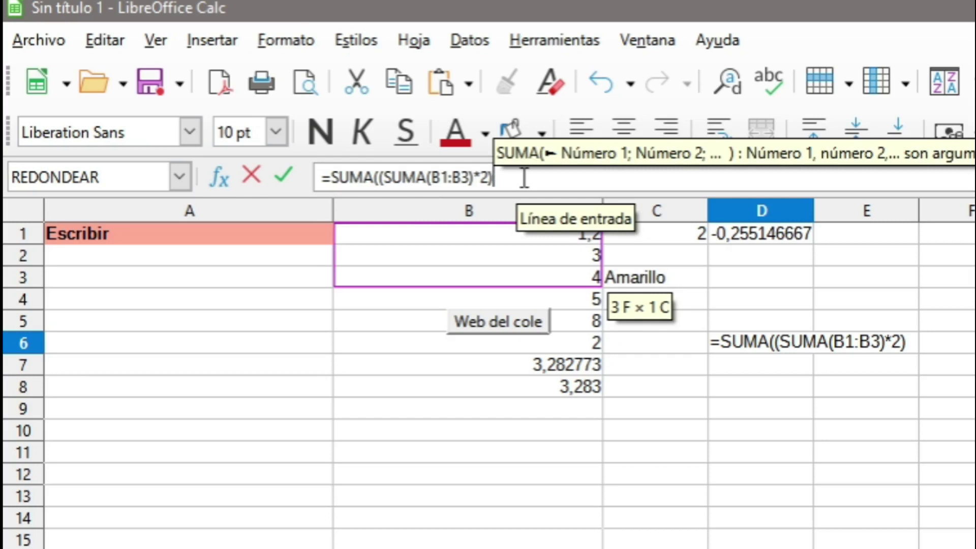
text(;)
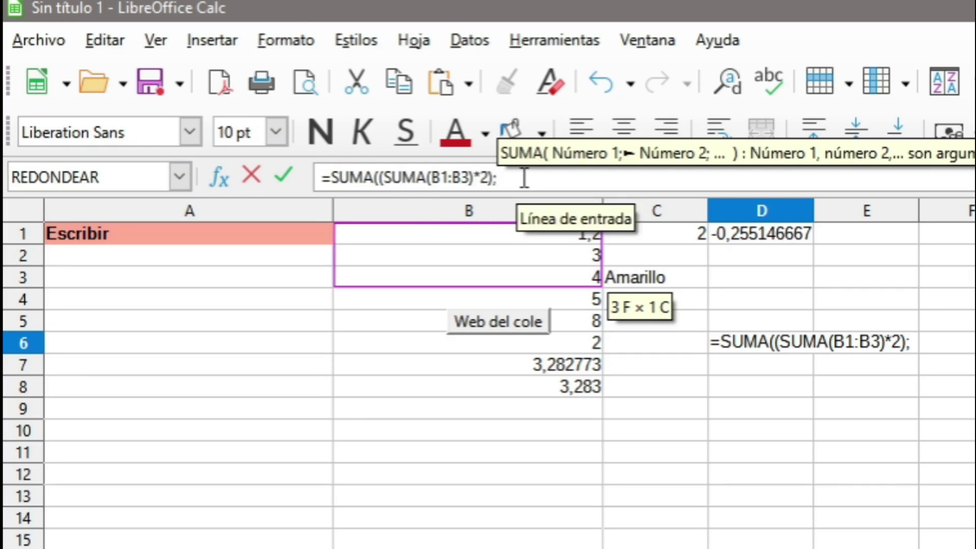
text(su)
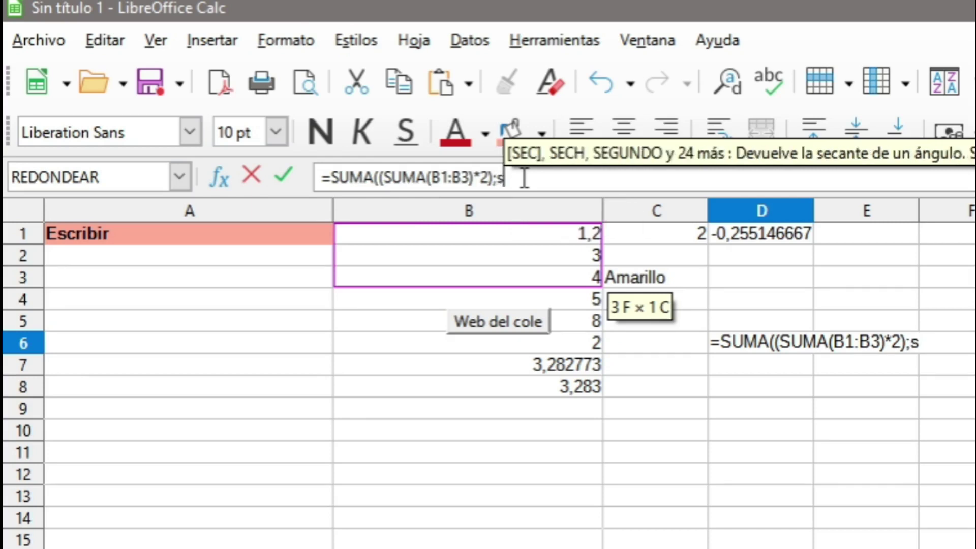
key(BackSpace)
key(BackSpace)
text(P )
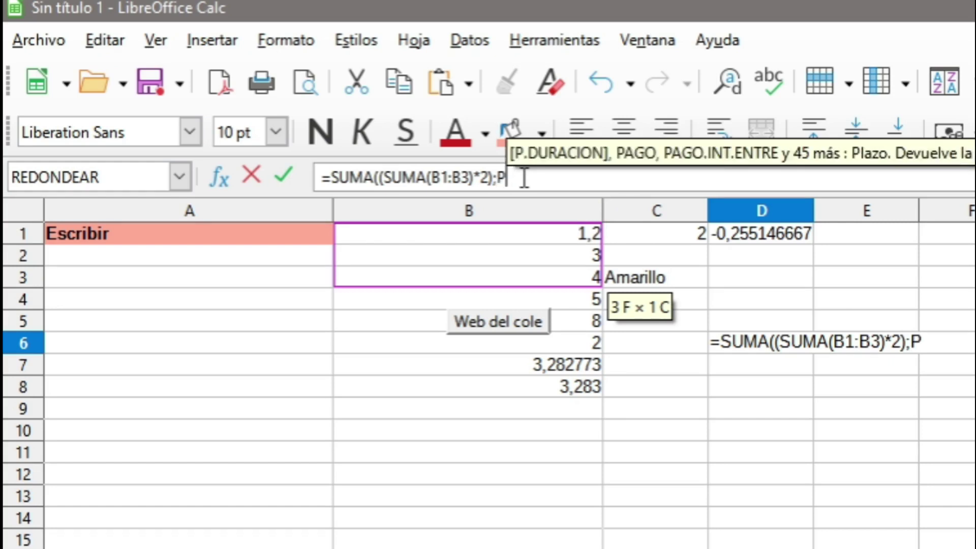
text(ROMEDIO()
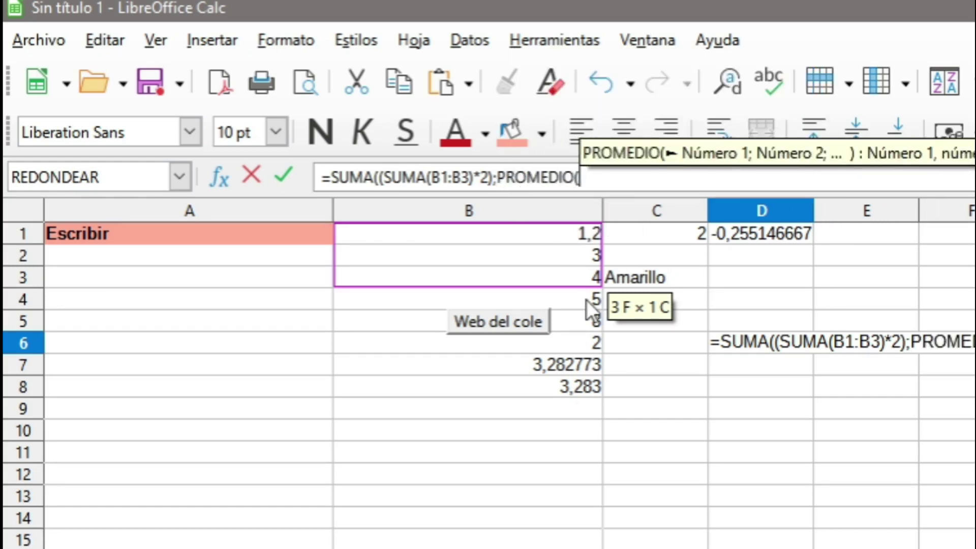
drag(587, 299, 585, 323)
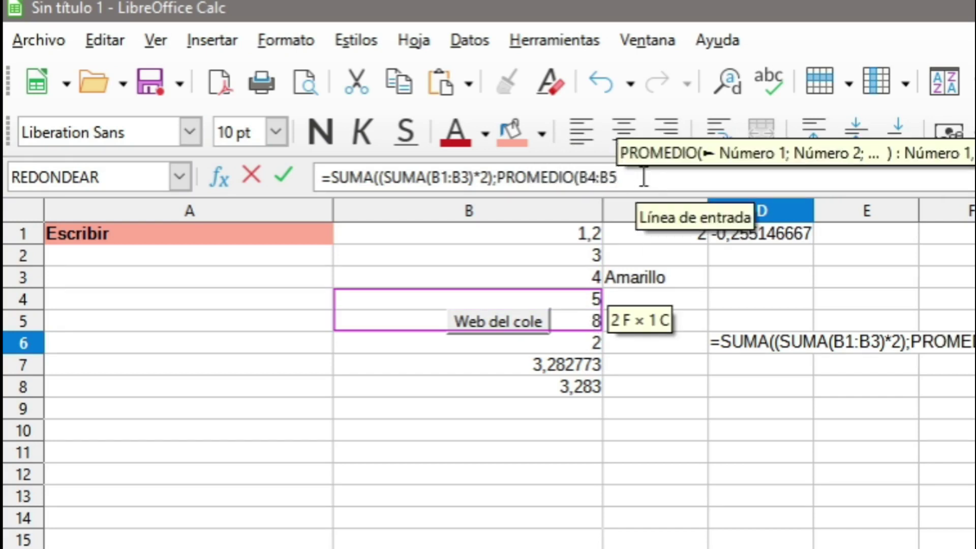
text())
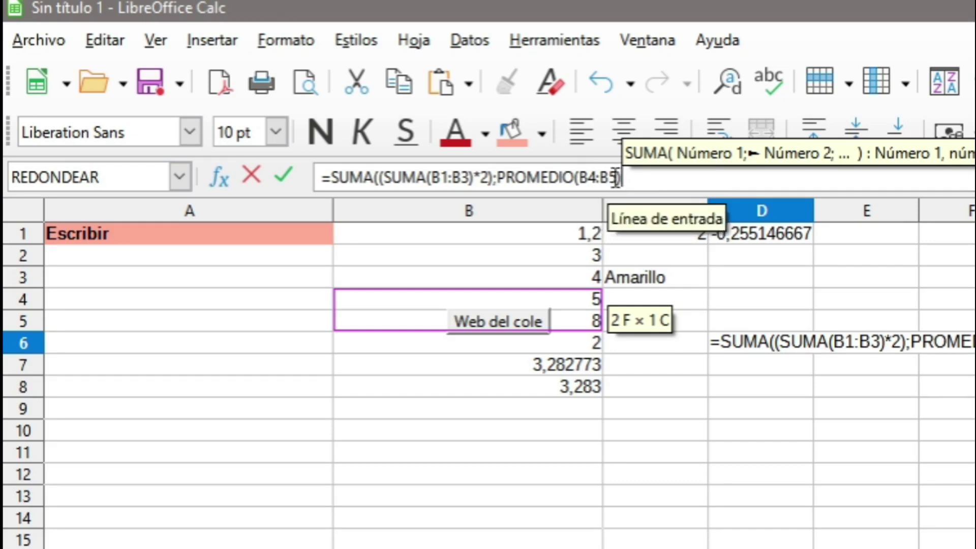
key(Return)
Fix the extra parentheses so D6 holds =SUMA(SUMA(B1:B3)*2;PROMEDIO(B4:B5)), showing 22,96912.
click(388, 177)
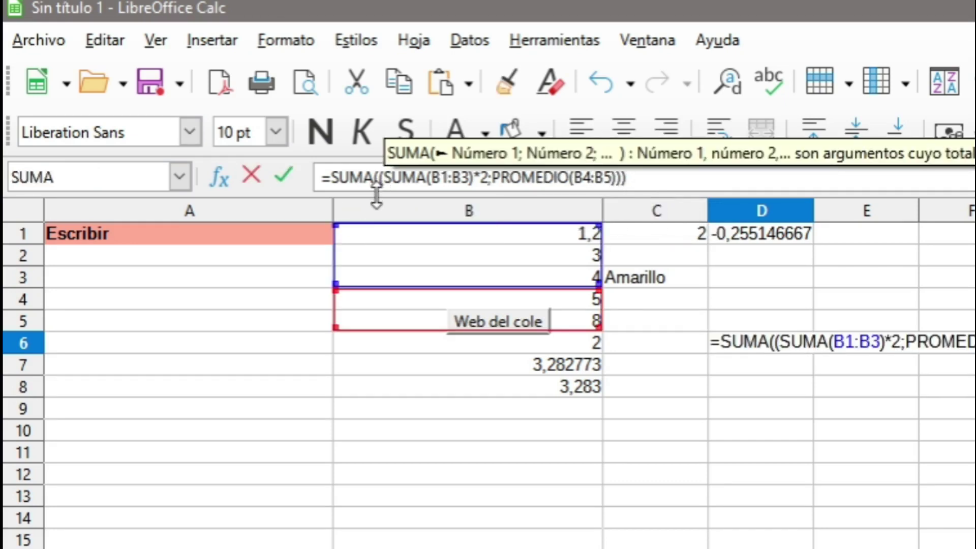
click(375, 178)
key(BackSpace)
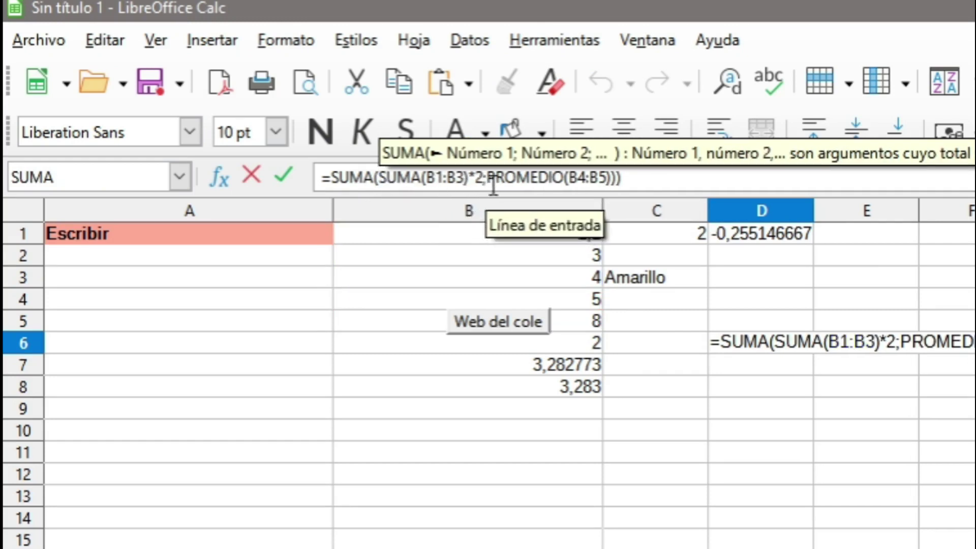
click(611, 179)
key(Delete)
key(Return)
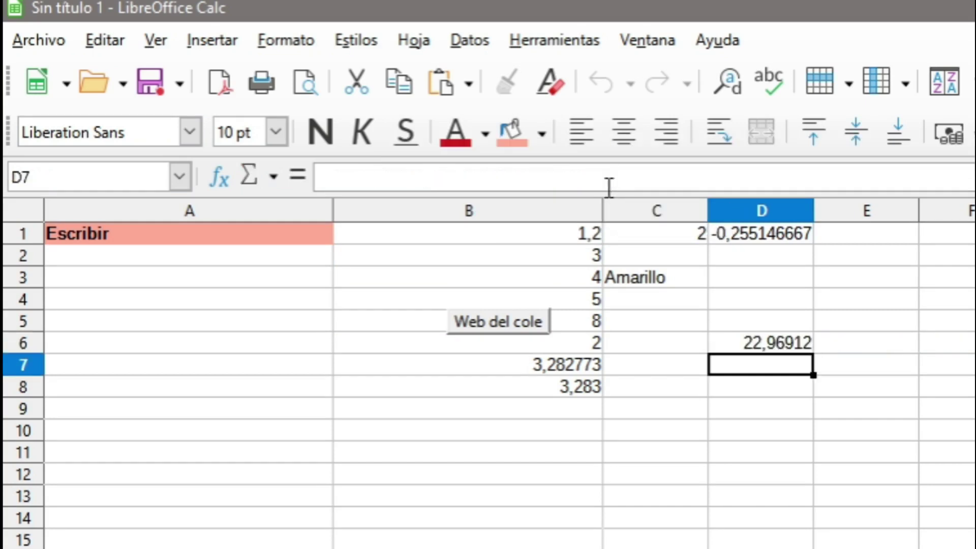
key(Down)
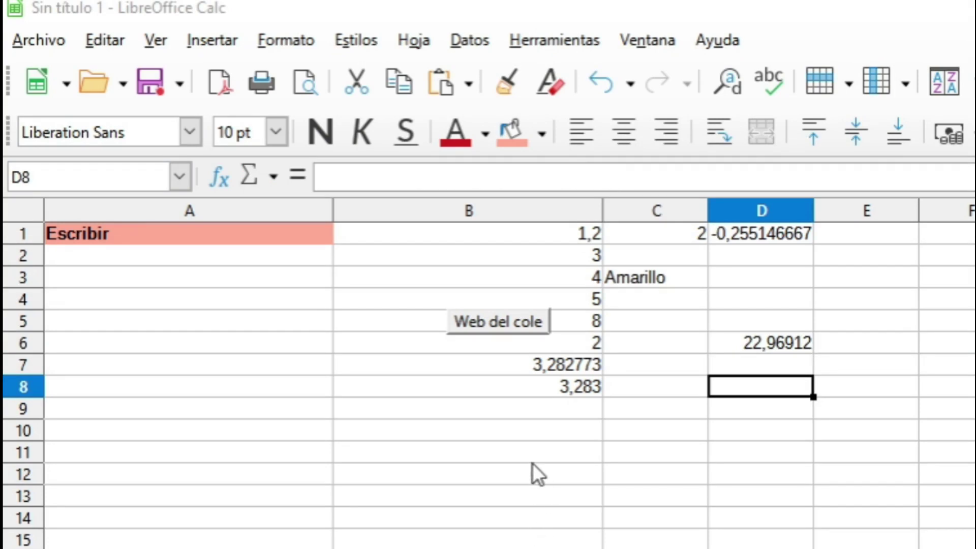
In B10 start =SI(B8>4; with B8 as the condition's reference.
click(540, 432)
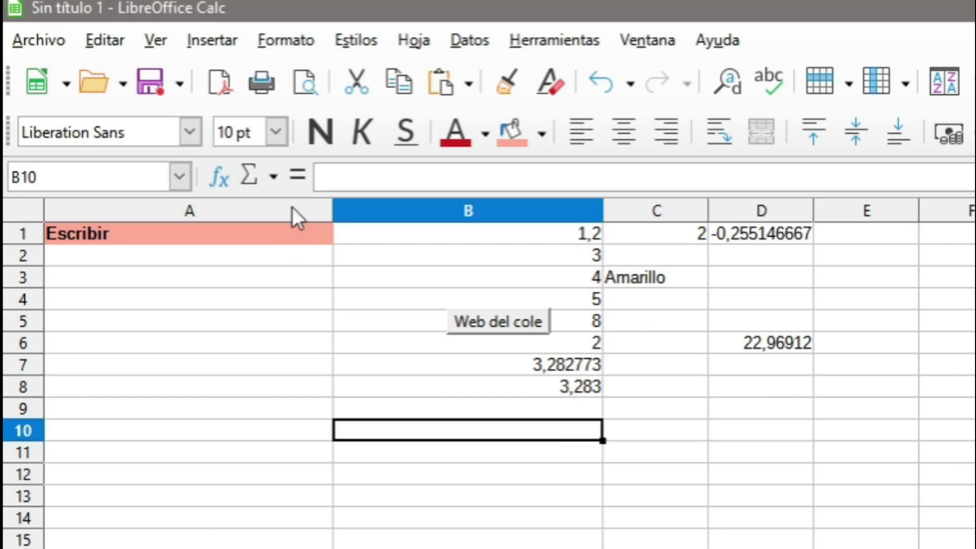
text(=)
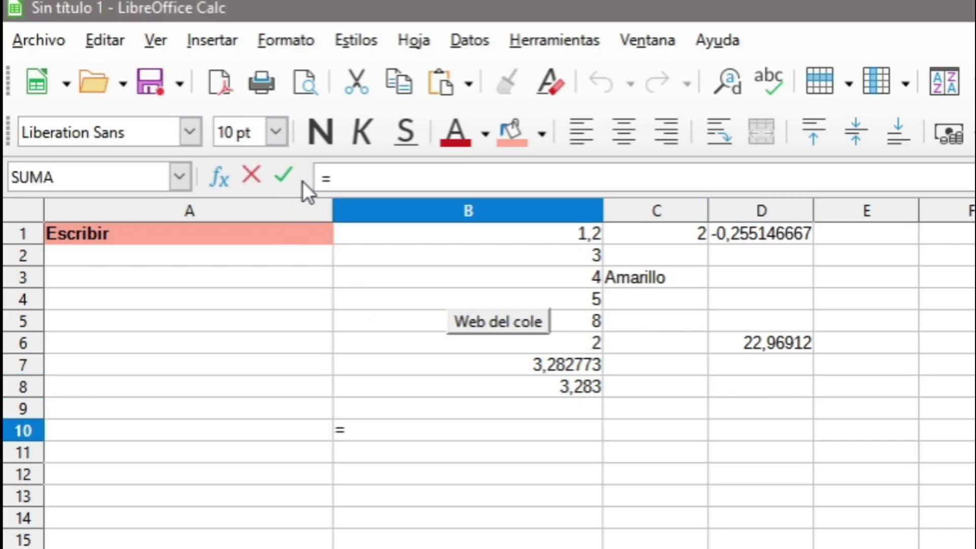
text(SI)
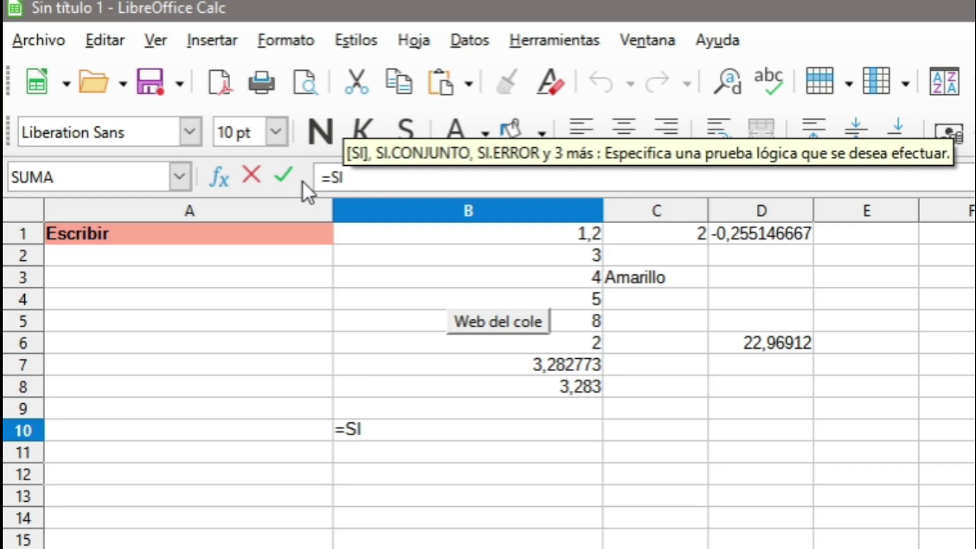
text(()
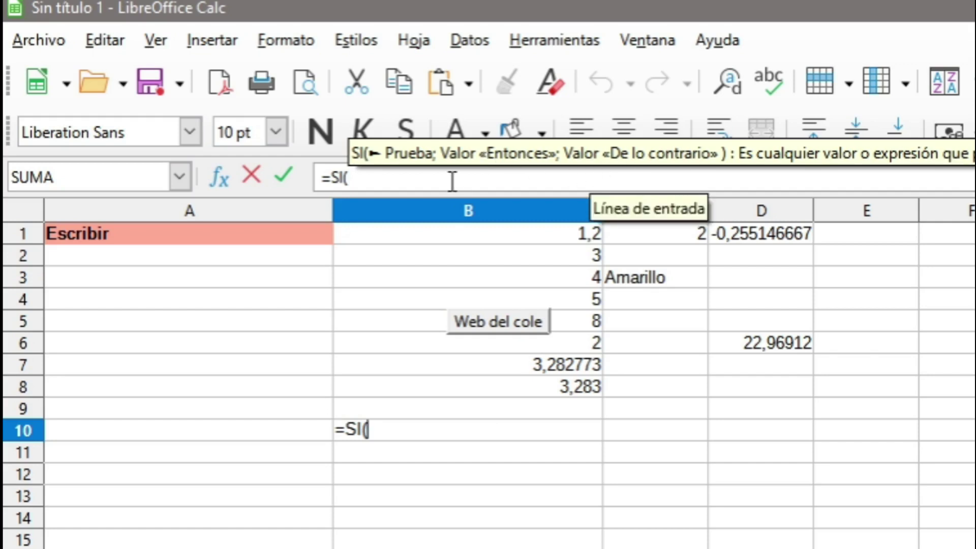
text())
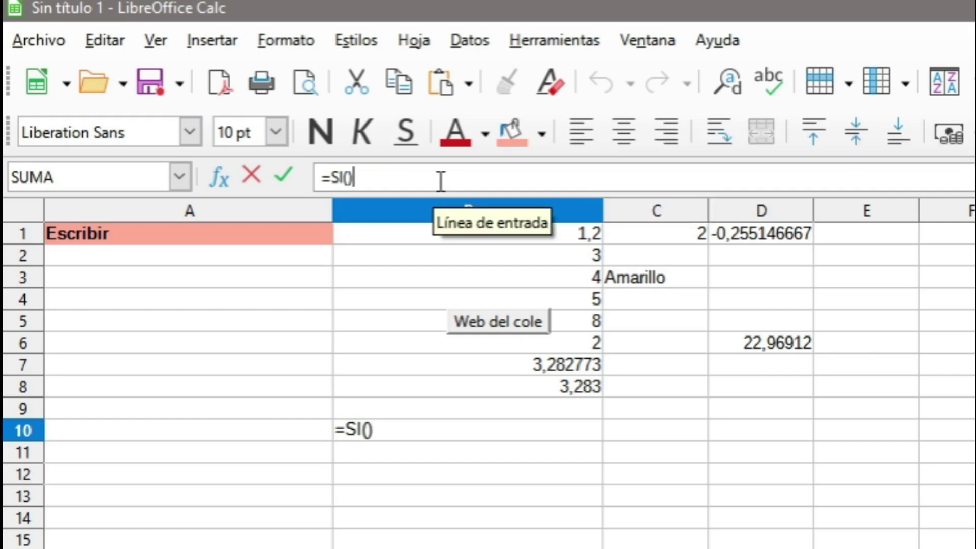
click(350, 179)
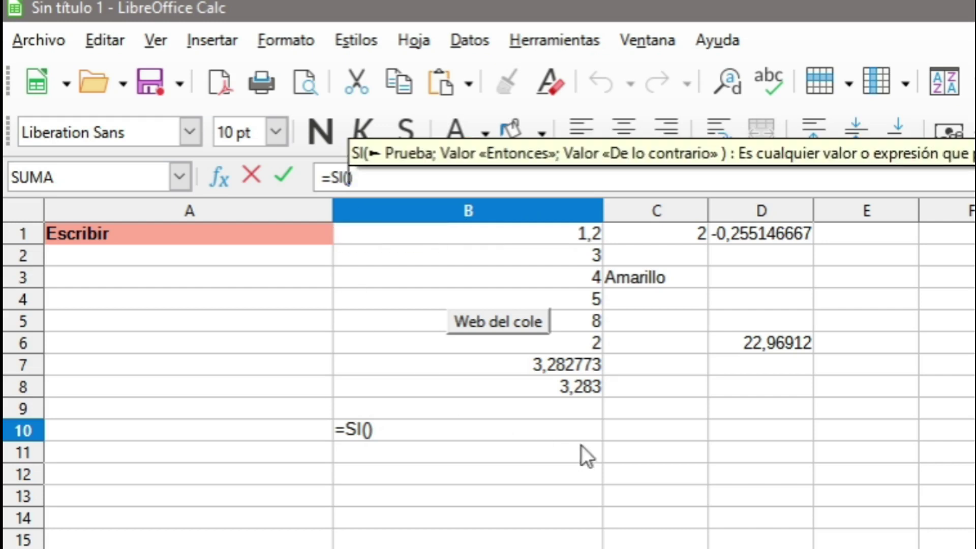
click(564, 385)
click(363, 183)
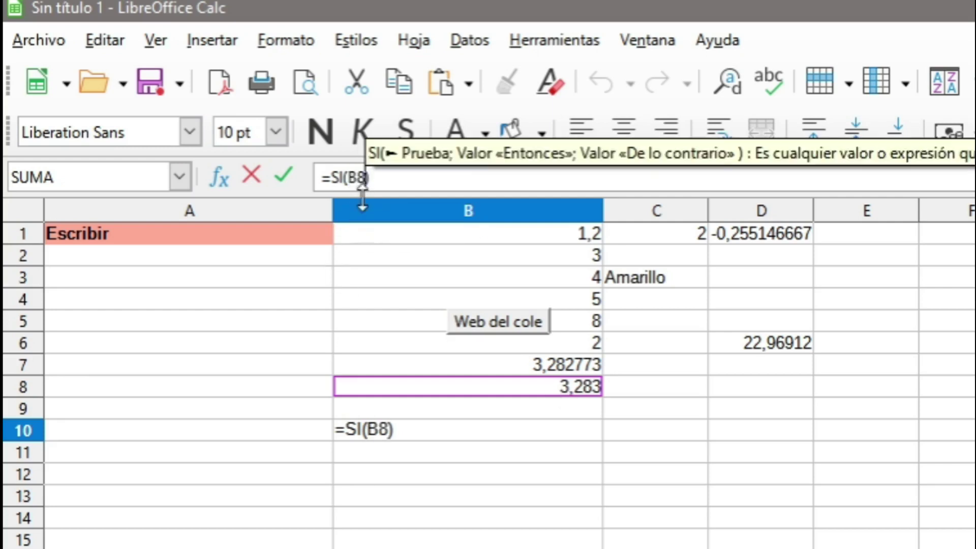
text(>)
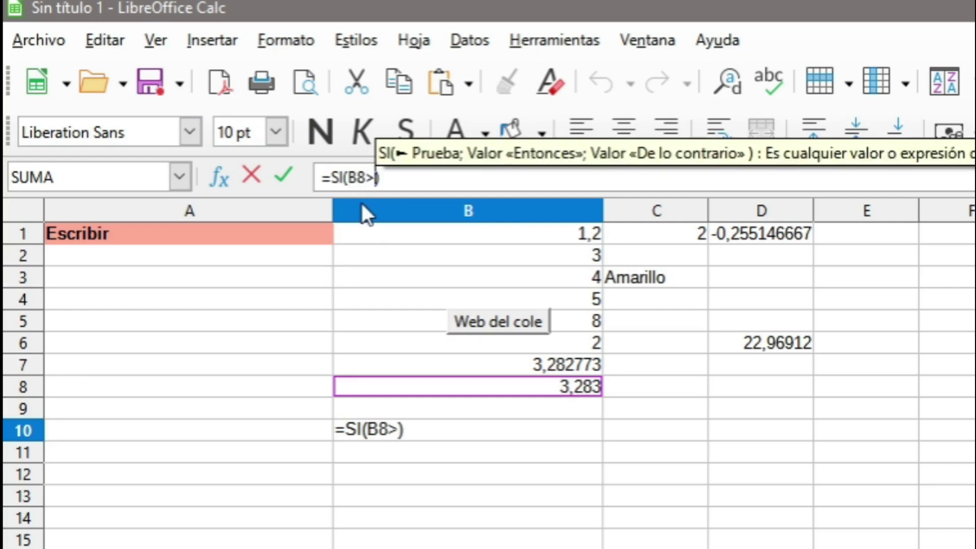
text(4)
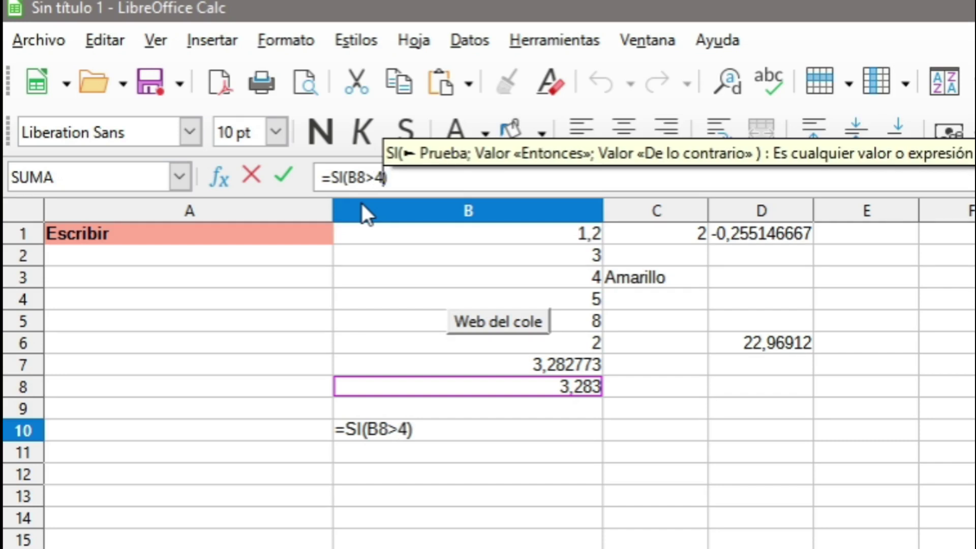
text(;)
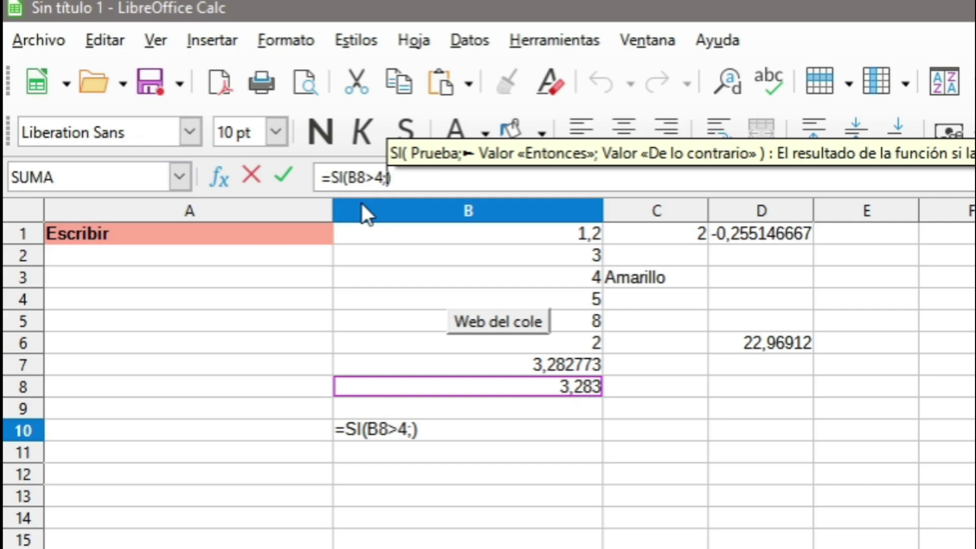
Complete the IF with "lo que yo quiera" when true and 88 otherwise.
text("")
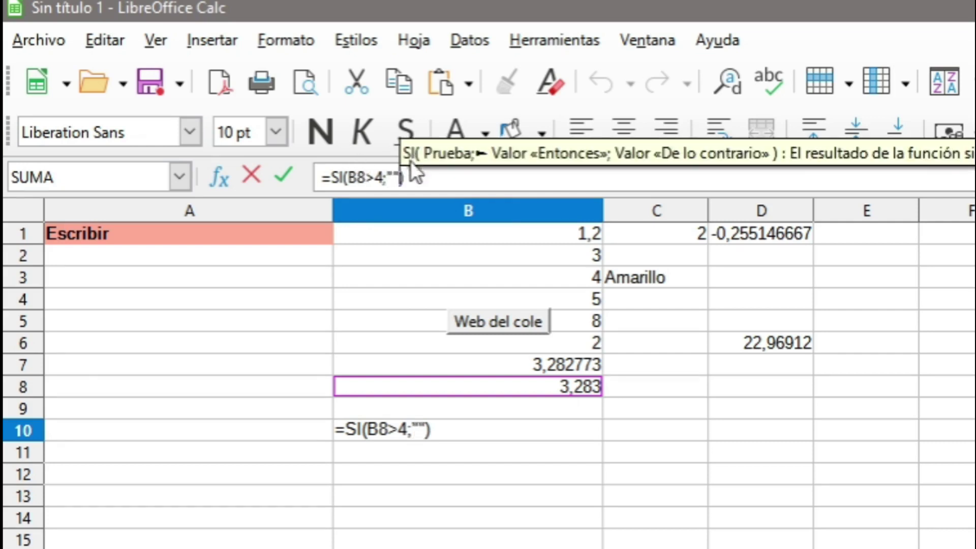
click(392, 177)
text(lo que yo quiera)
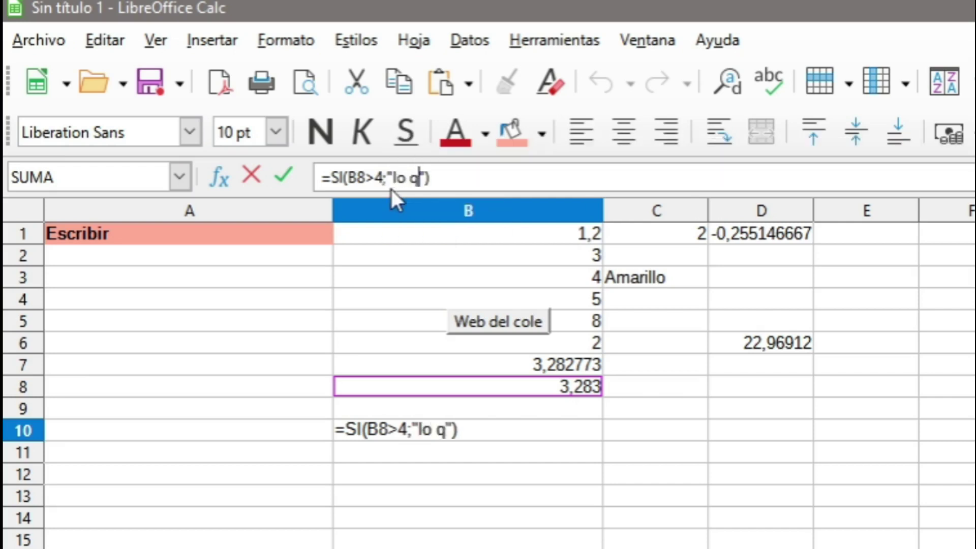
click(511, 178)
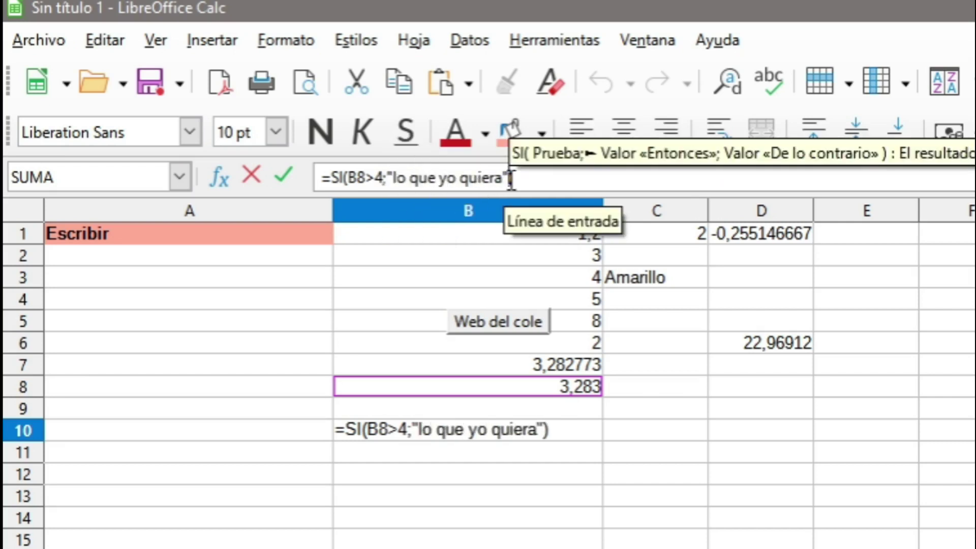
text(;)
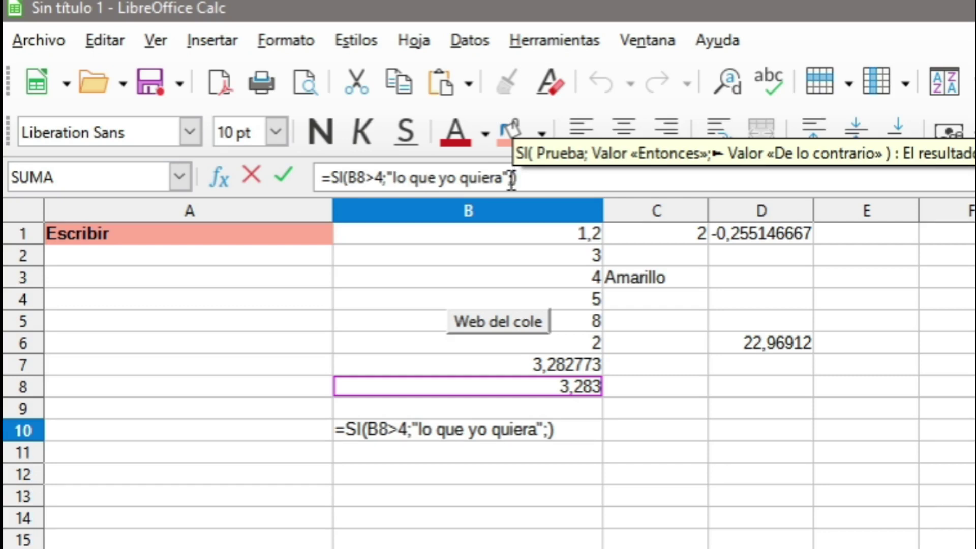
text(88)
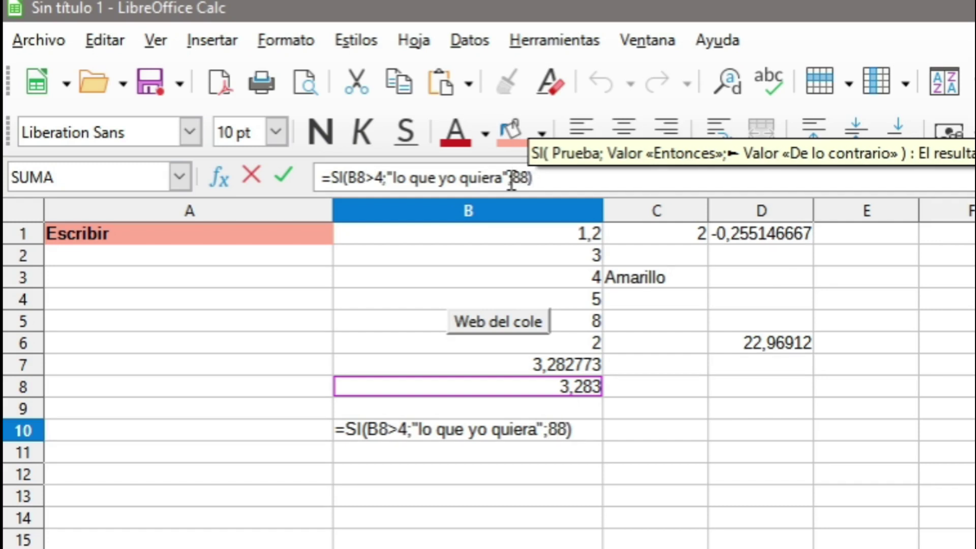
key(Return)
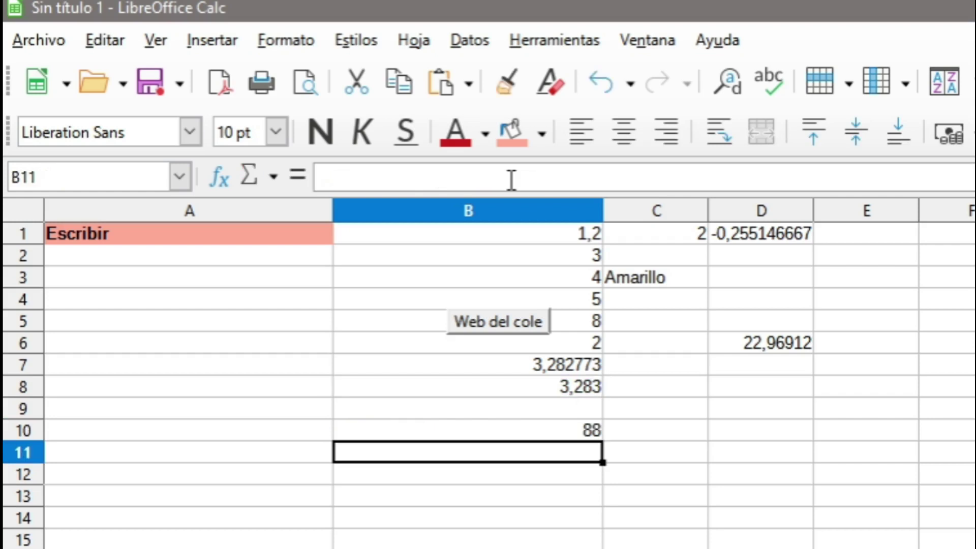
Set B8 to 5 so B10 shows "lo que yo quiera", then open B10's formula.
click(569, 432)
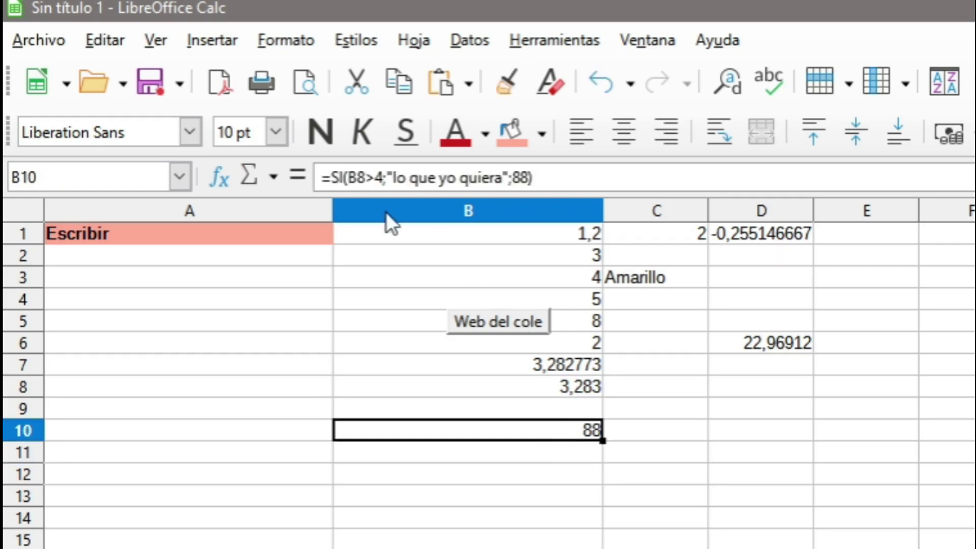
click(562, 391)
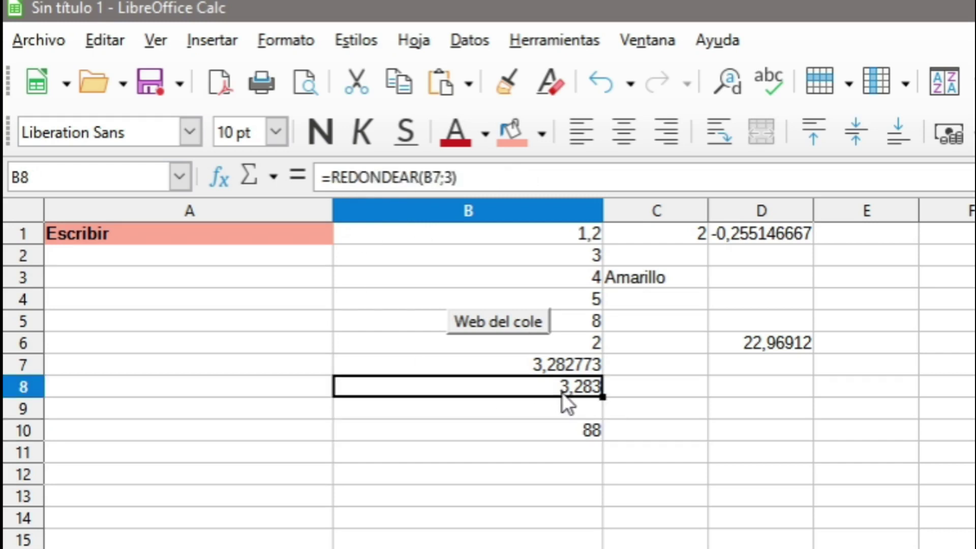
text(5)
key(Return)
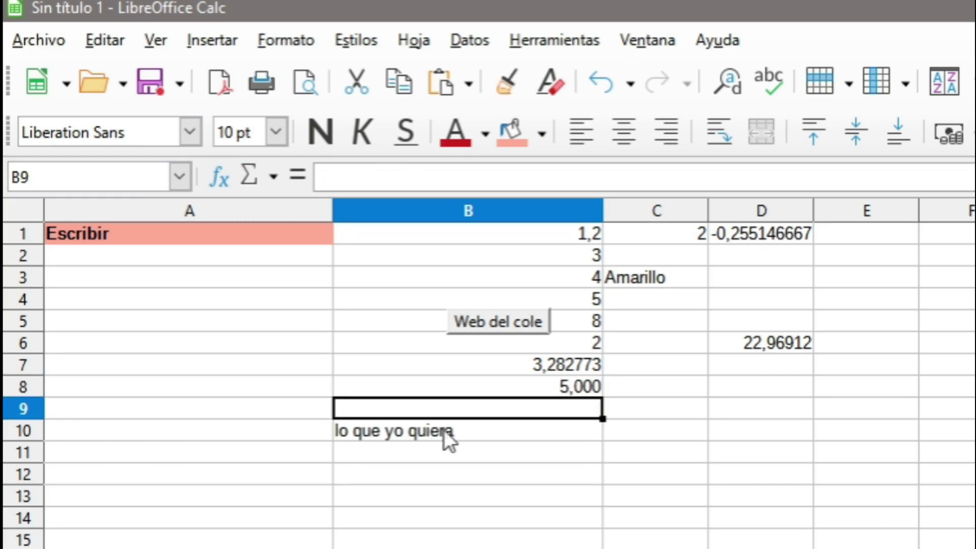
click(537, 435)
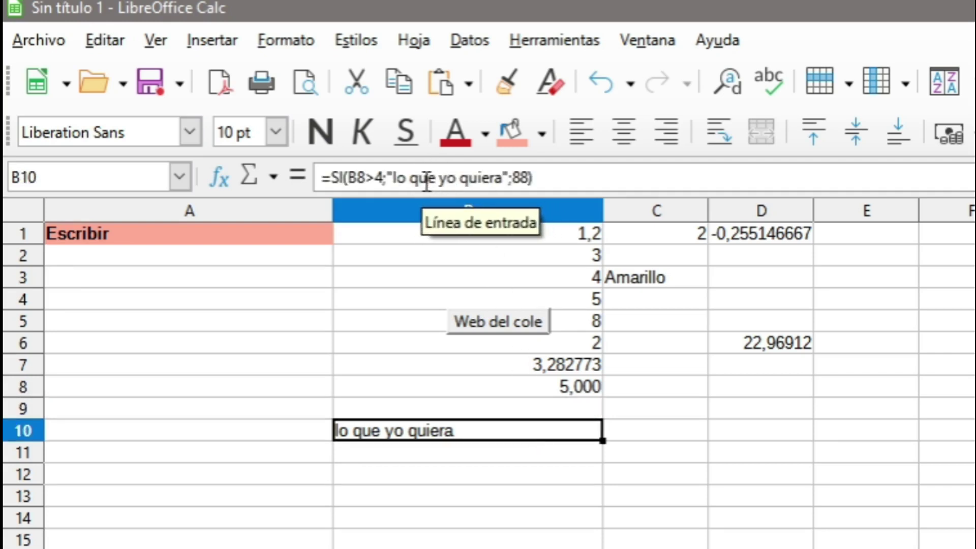
click(526, 178)
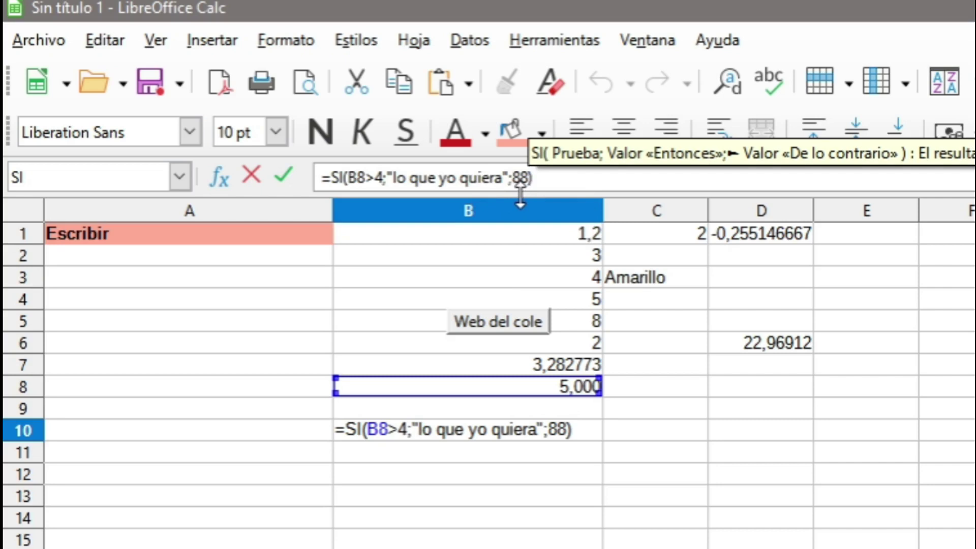
Replace the 88 fallback in B10's IF formula with PROMEDIO(B1:B4).
key(BackSpace)
key(BackSpace)
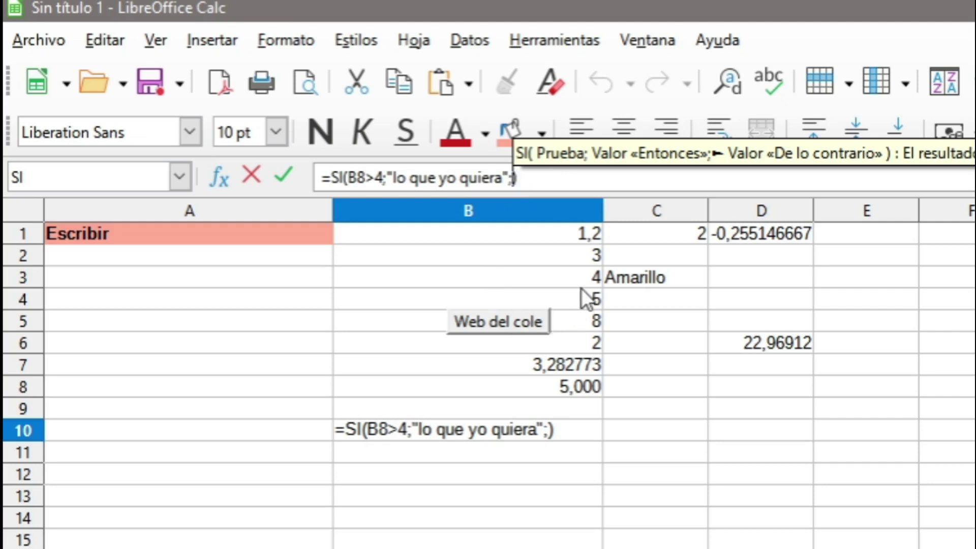
text(PROMEDIO)
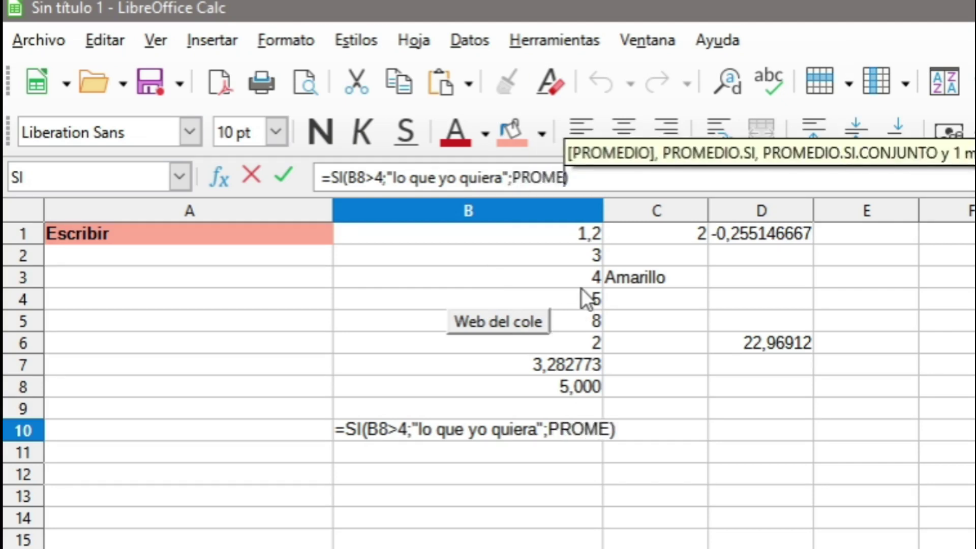
text(()
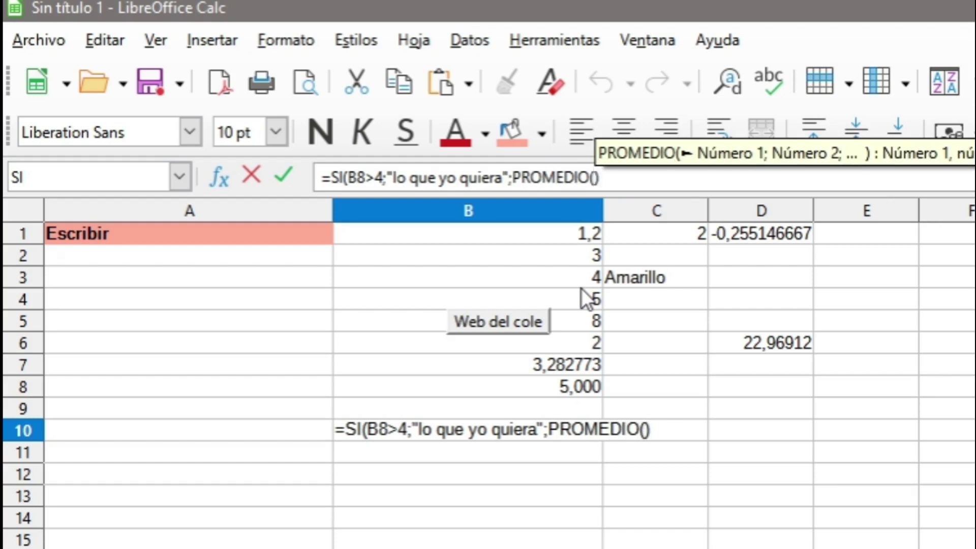
drag(574, 236, 574, 256)
drag(585, 299, 582, 301)
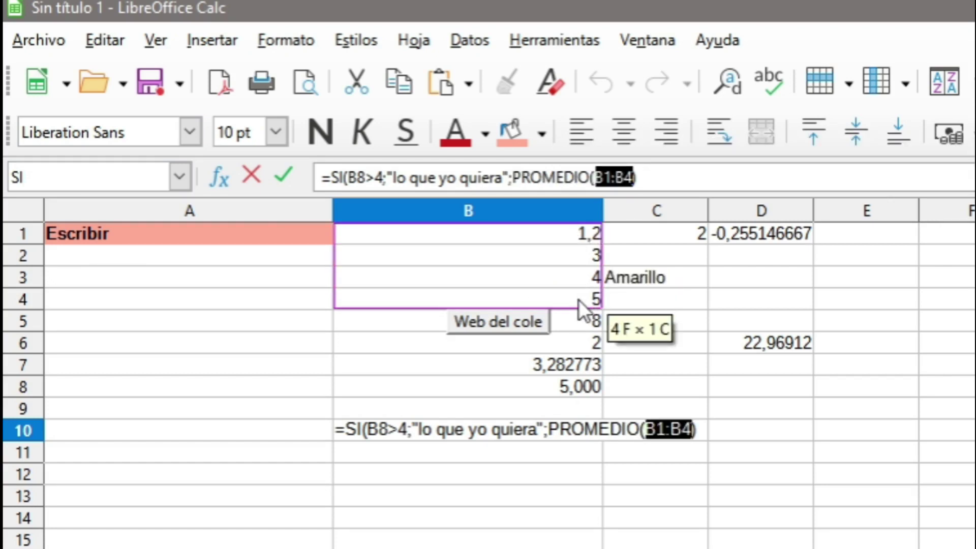
text()))
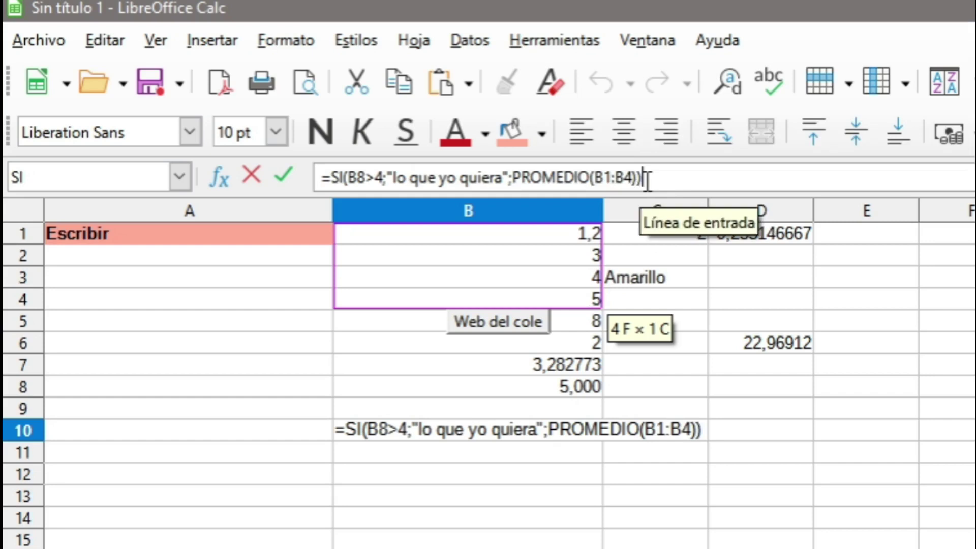
key(Return)
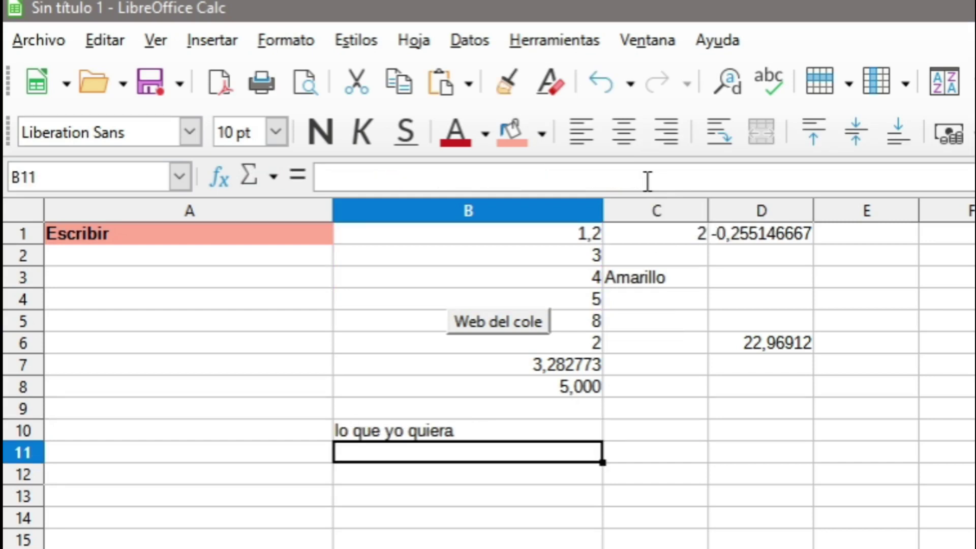
Set B8 to 2 and inspect B10, which now shows the B1:B4 average 3,30864.
click(568, 382)
text(2)
key(Return)
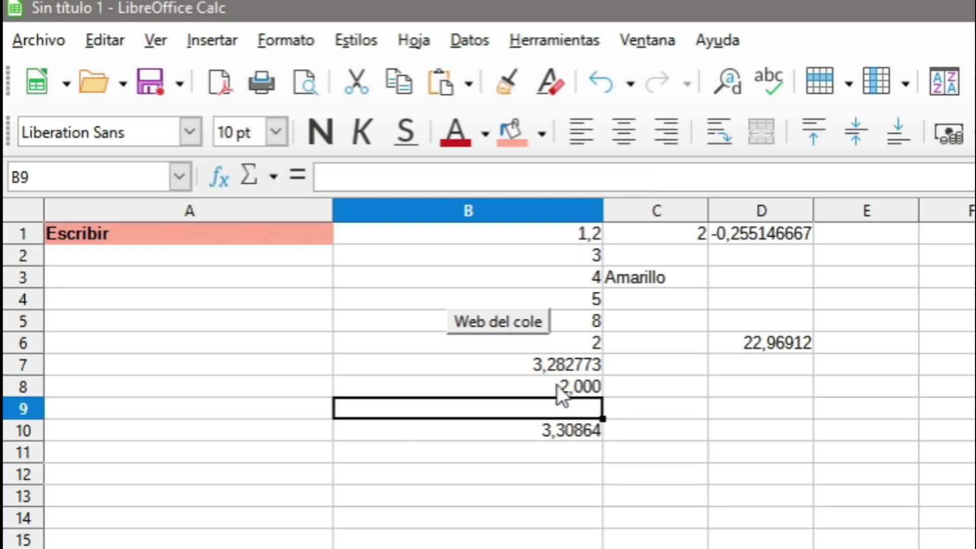
click(560, 428)
key(F2)
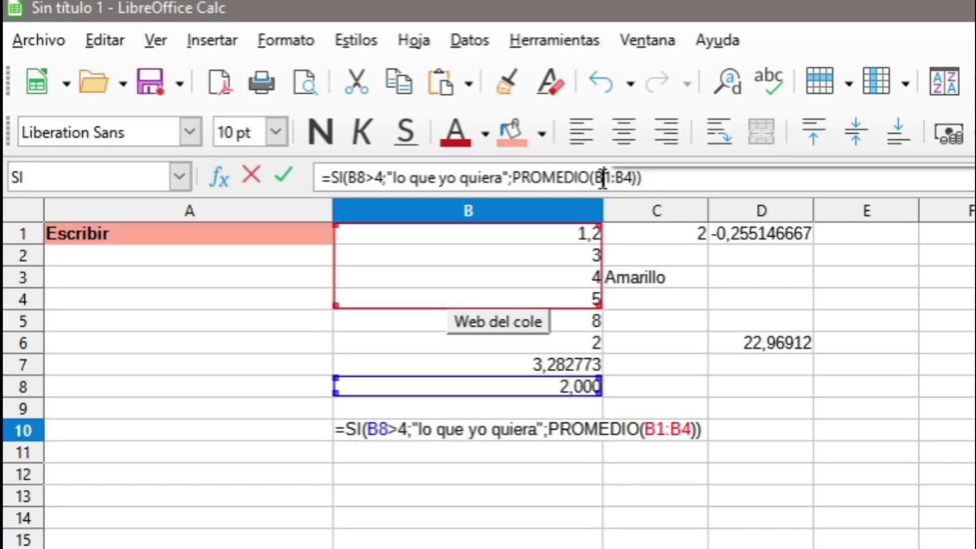
click(886, 521)
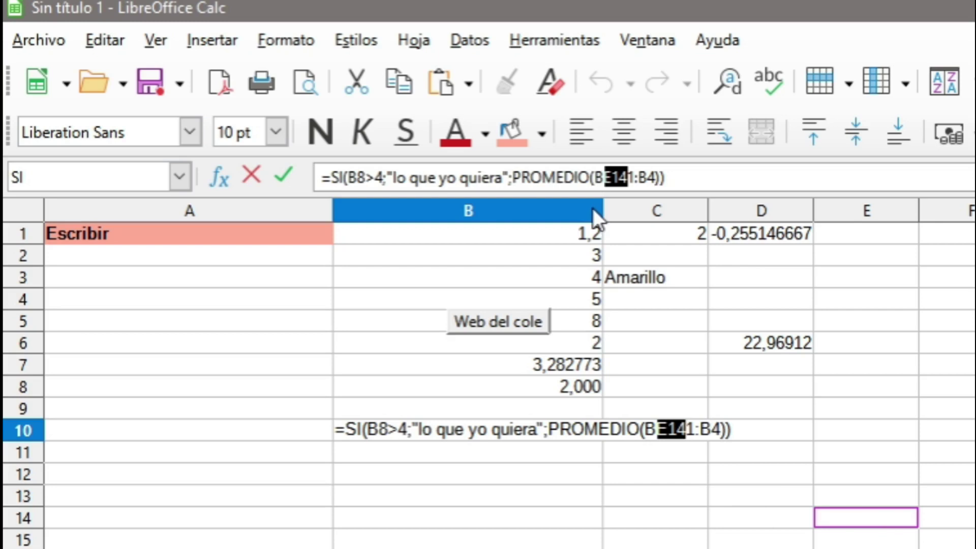
key(Escape)
click(542, 495)
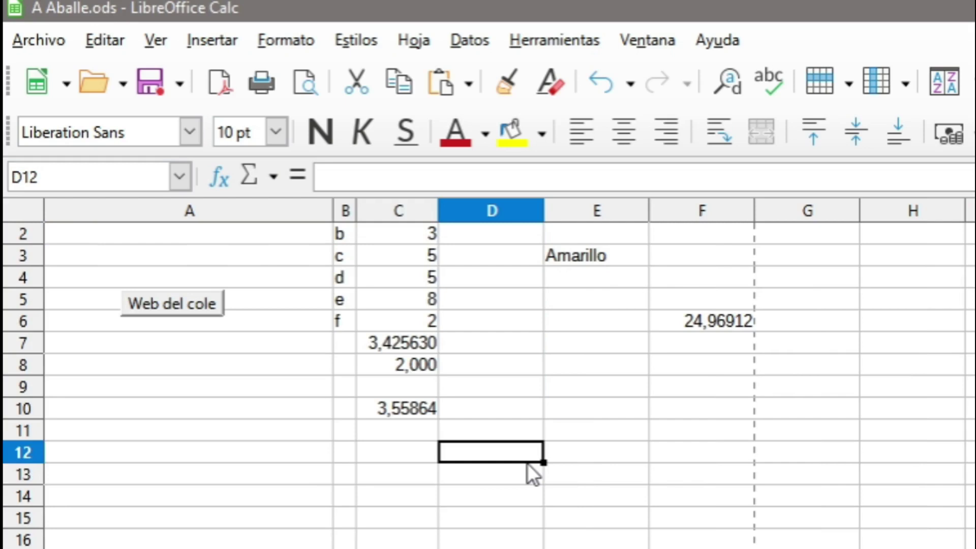
Enter =SI(E3="Amarillo";"olé";PROMEDIO(C2:C6)) in D12.
text(=SI)
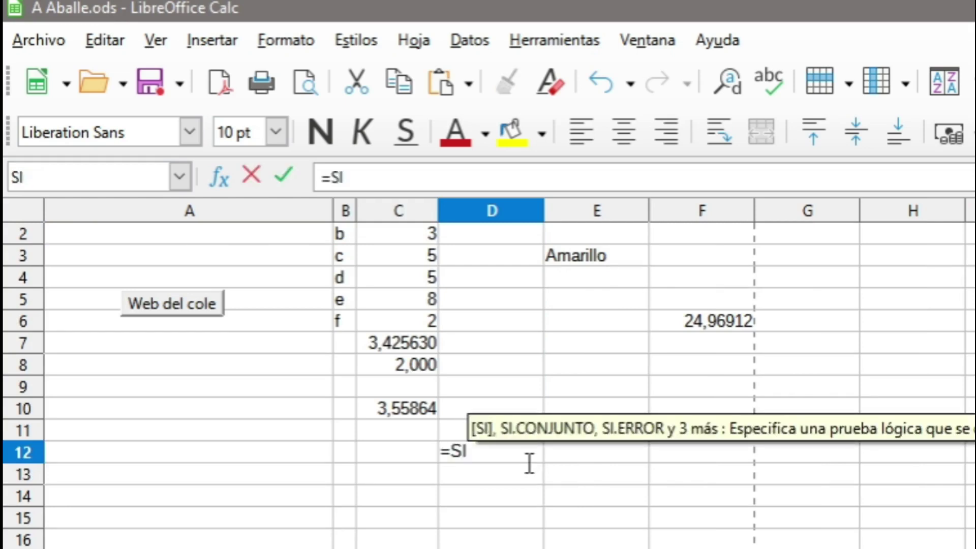
text(()
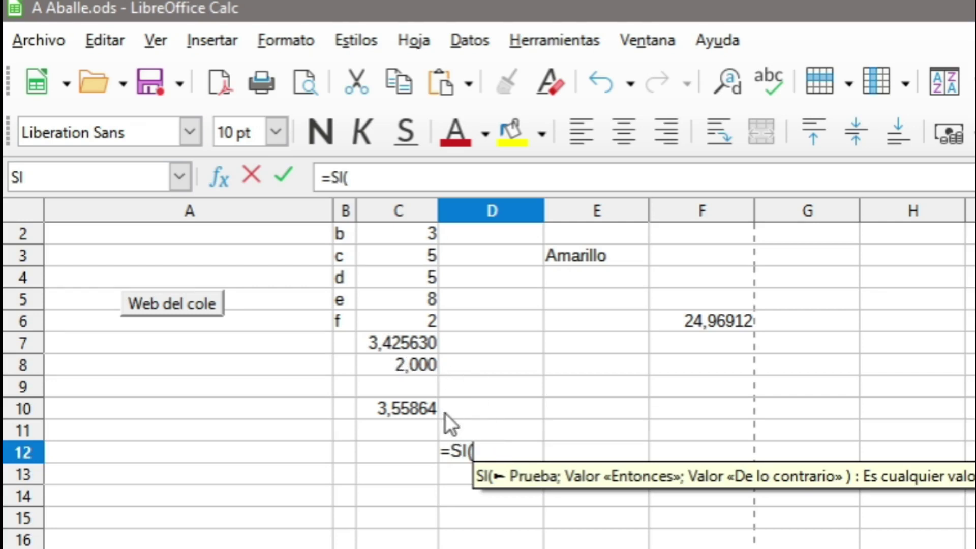
click(605, 253)
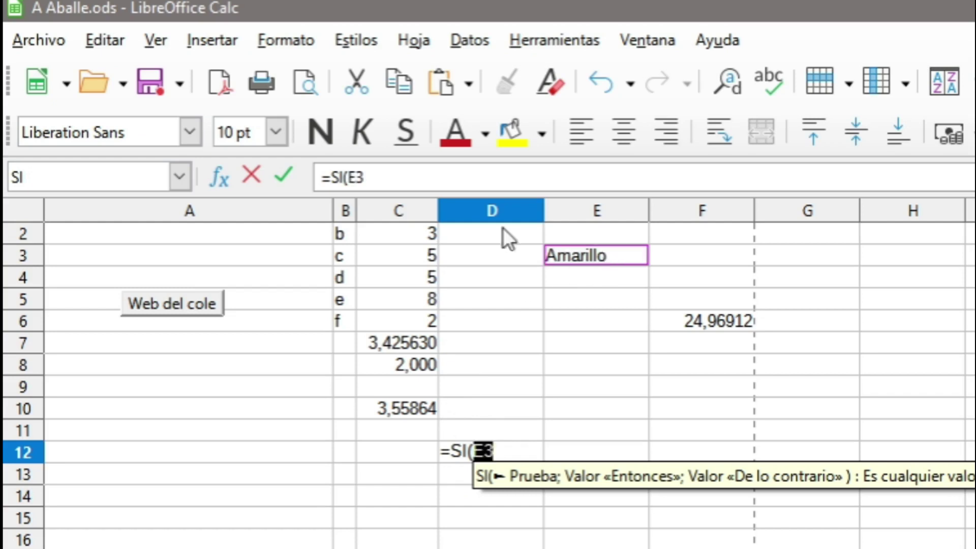
text(=)
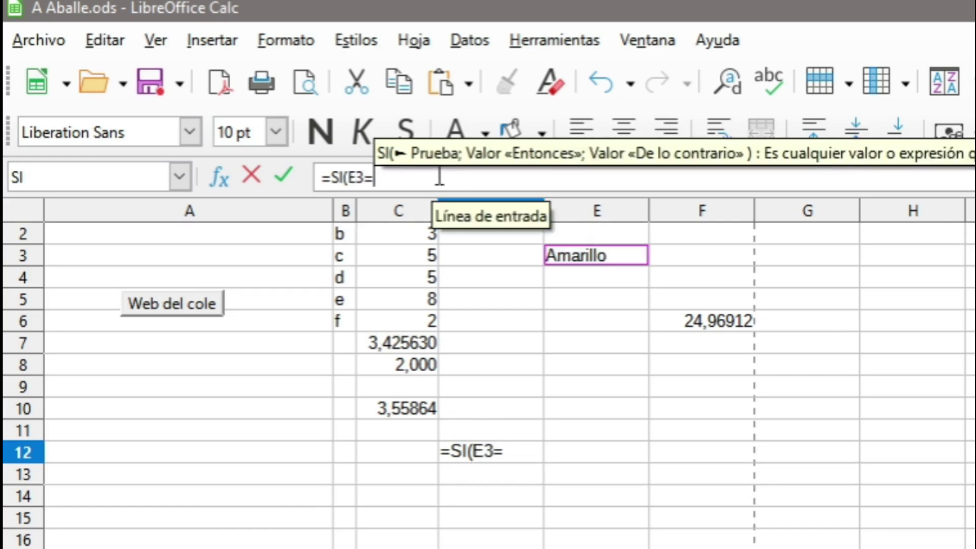
text("Amarillo";)
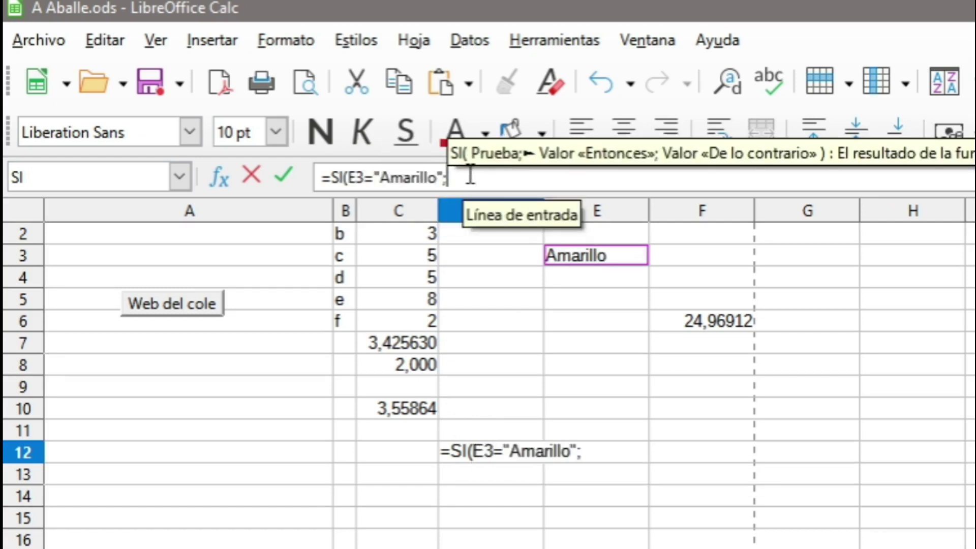
text("")
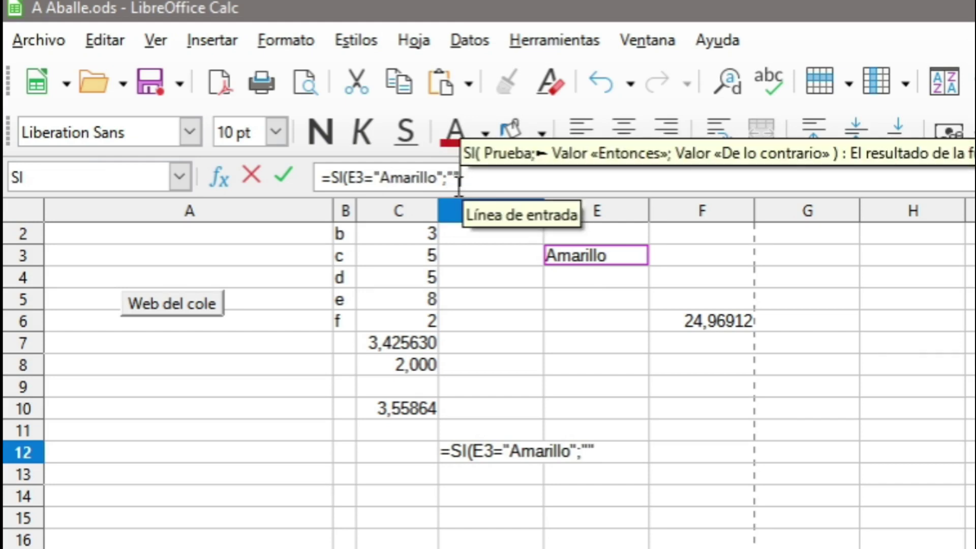
click(457, 179)
text(olé)
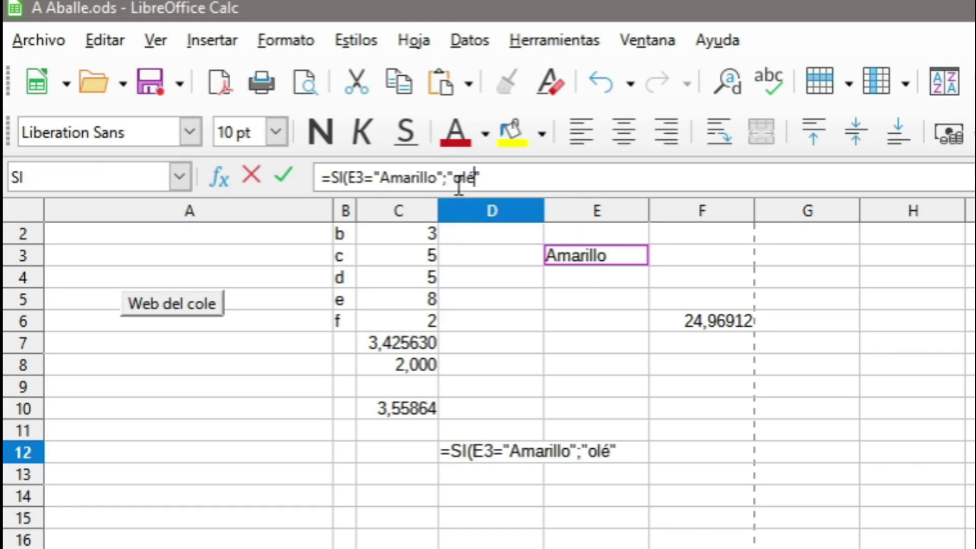
key(Right)
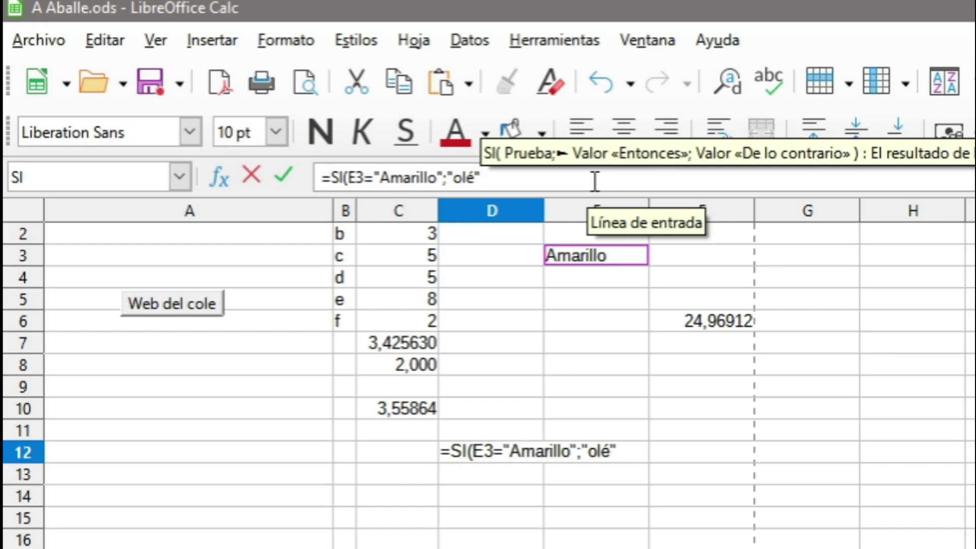
text(;)
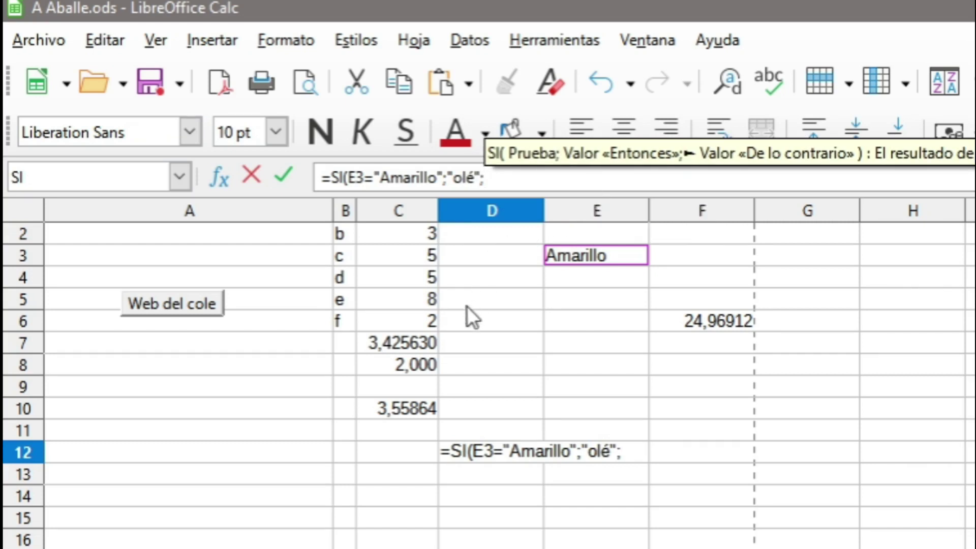
text(PROME)
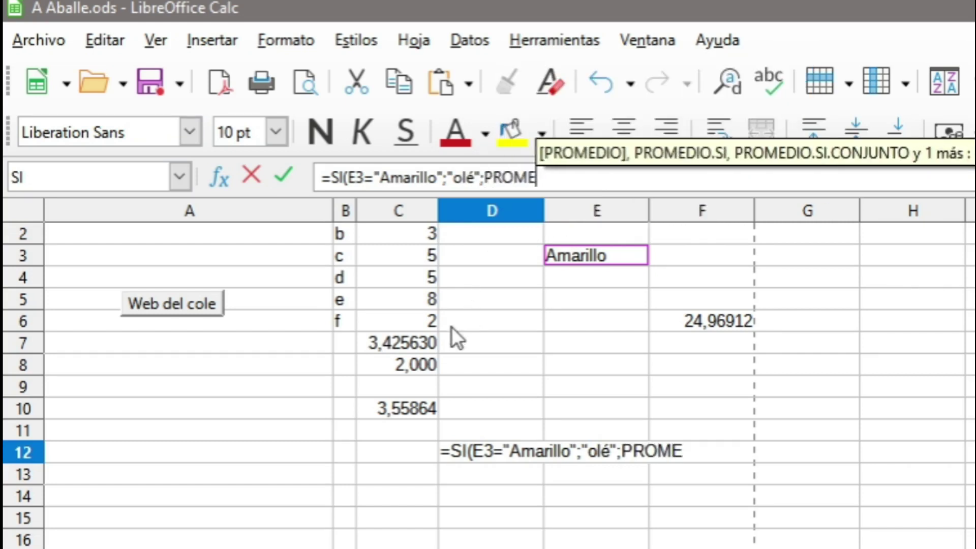
text(DIO()
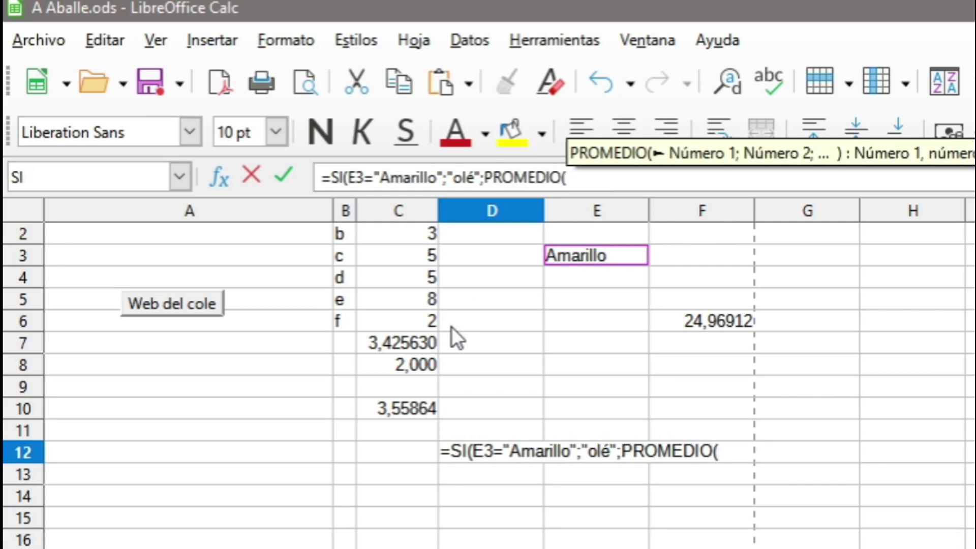
drag(419, 244, 410, 319)
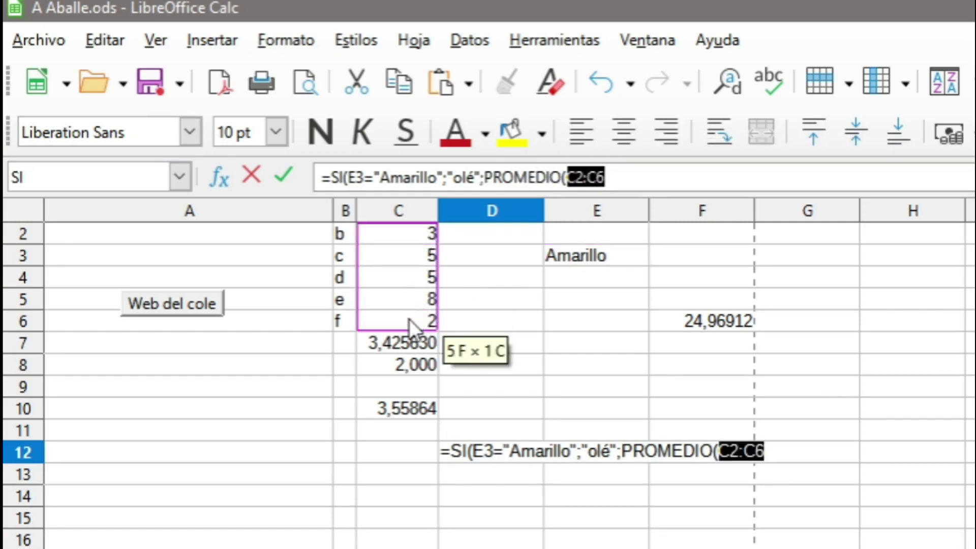
click(679, 183)
text())
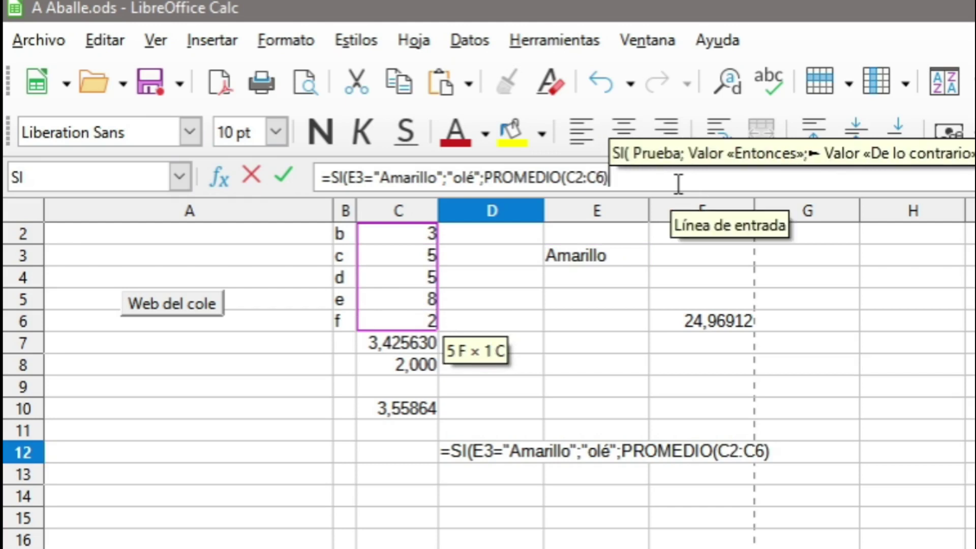
text())
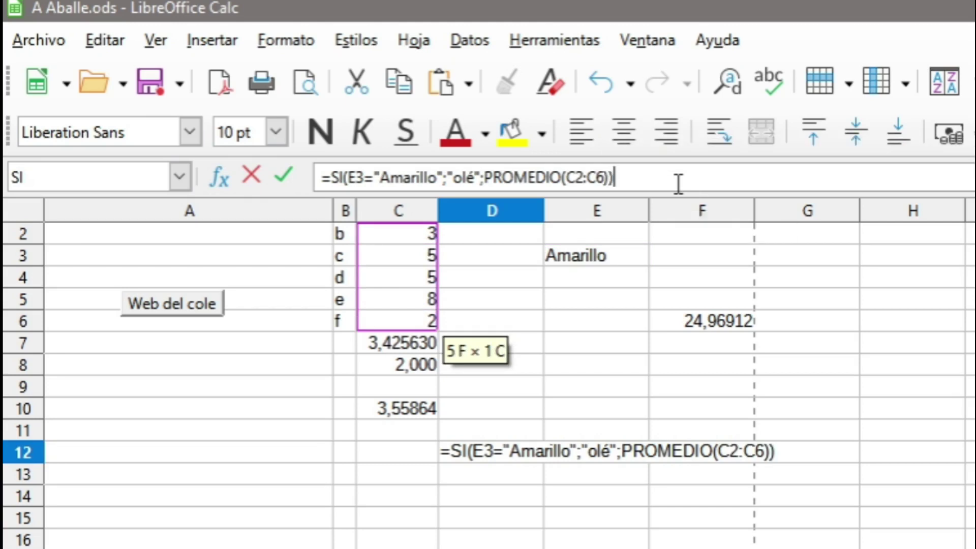
key(Return)
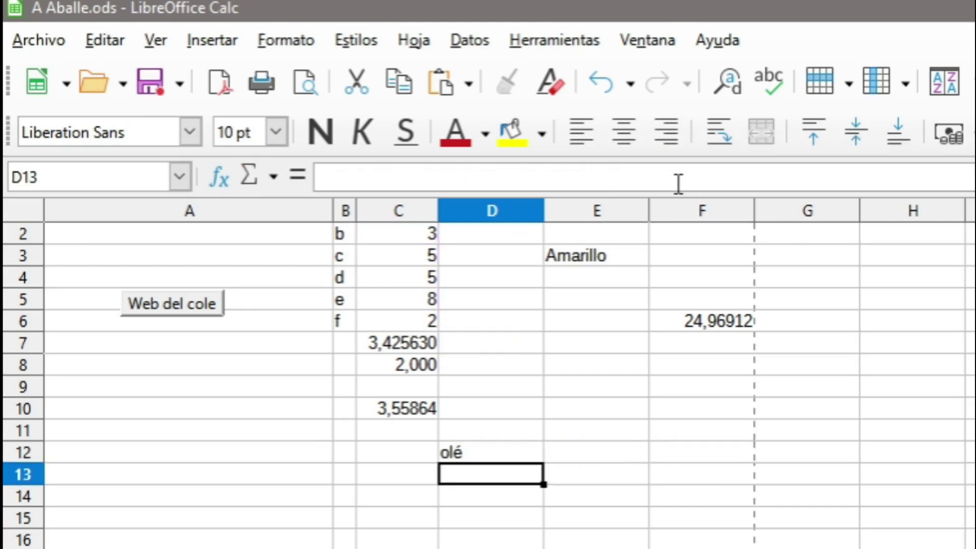
Choose Rojo from E3's dropdown and open D12's formula to check it.
click(596, 255)
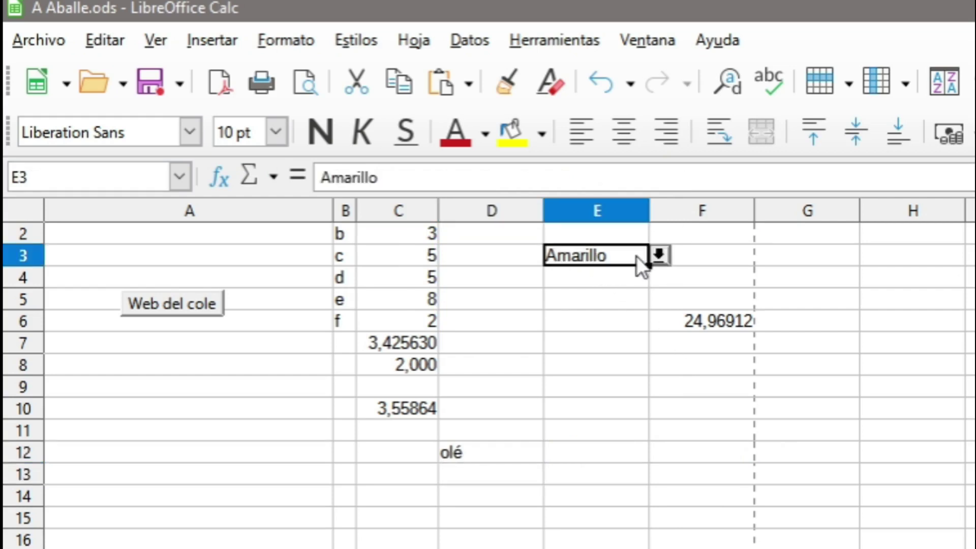
click(659, 254)
click(612, 276)
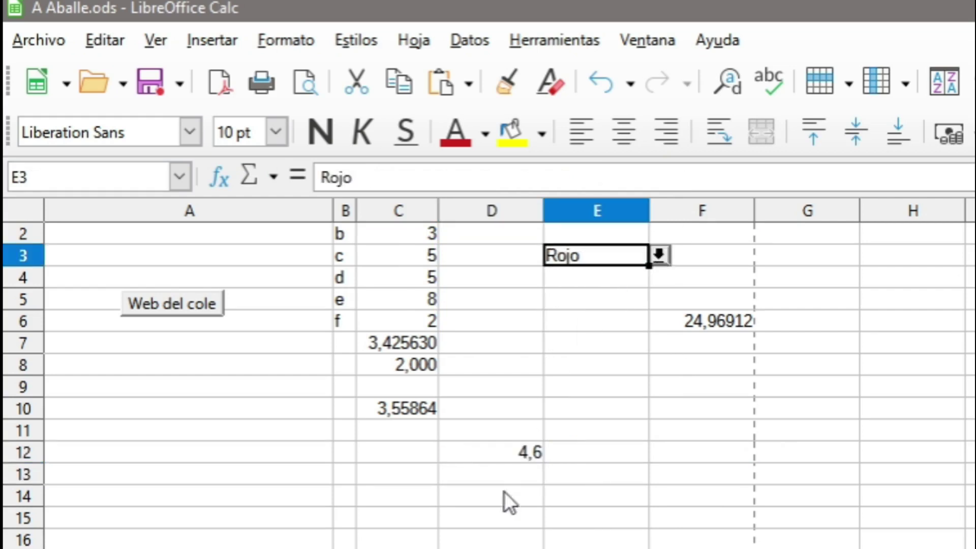
click(529, 453)
click(528, 177)
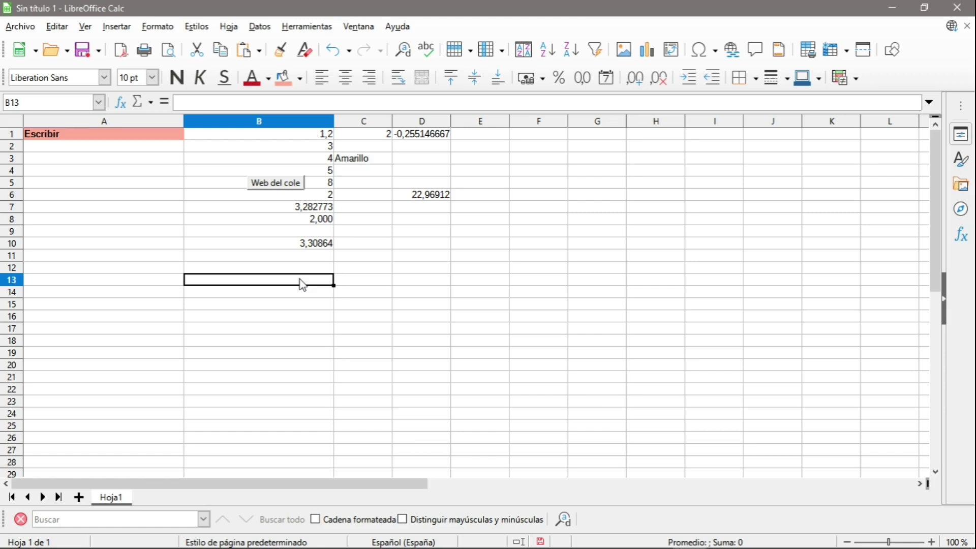
Move the Web del cole button to column A, autofit columns B and C, and select B1:C6.
drag(286, 192, 105, 194)
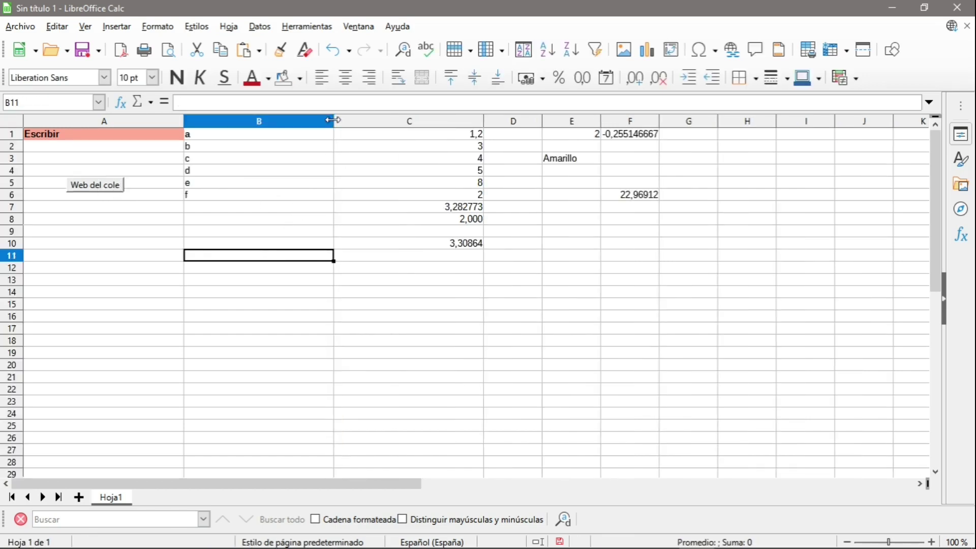
double_click(334, 120)
double_click(347, 121)
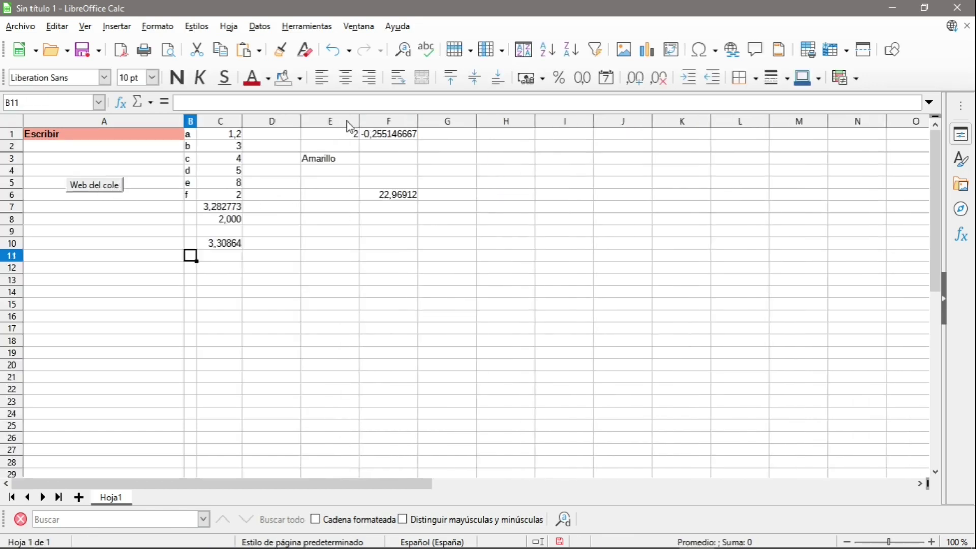
click(328, 256)
drag(188, 134, 221, 200)
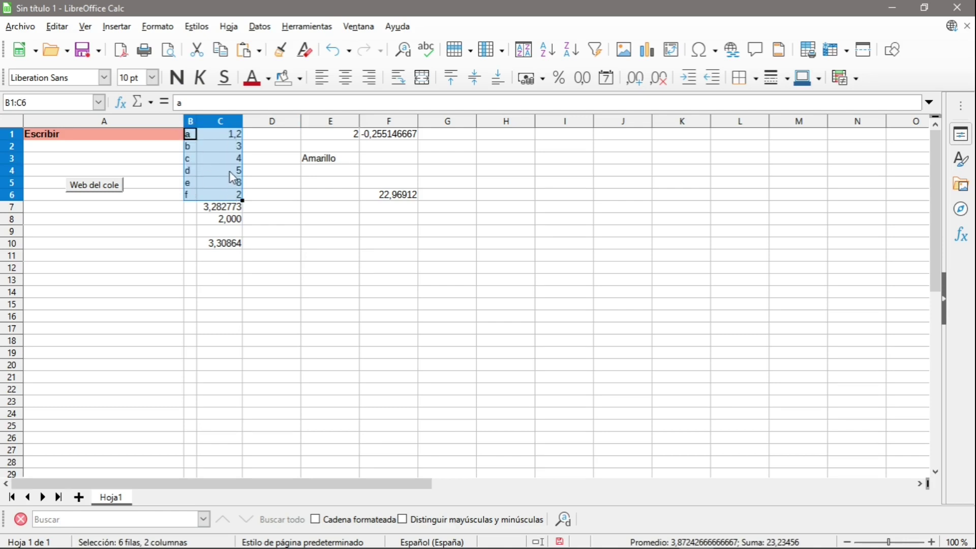
Insert a chart with 3D look, Cono shape and Realista style, then advance to the data range.
click(116, 26)
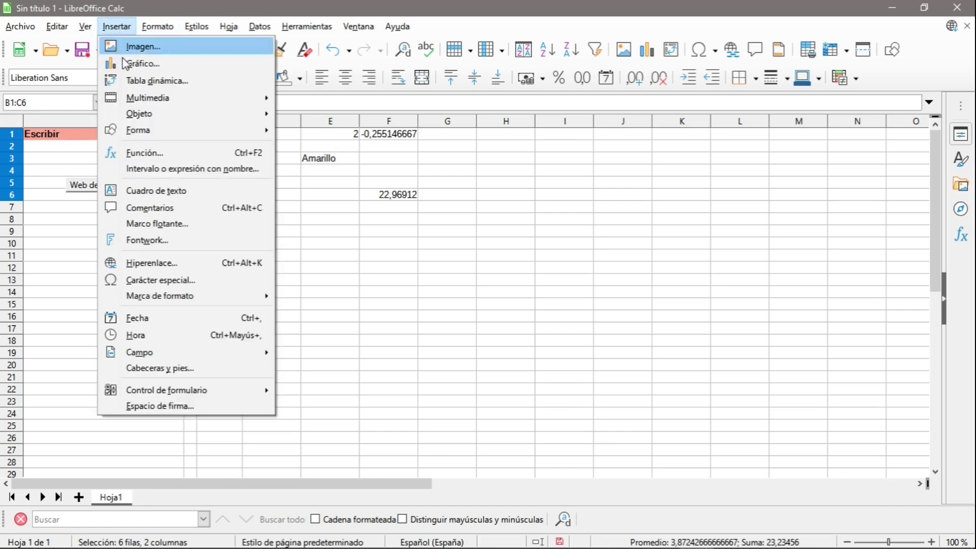
click(169, 65)
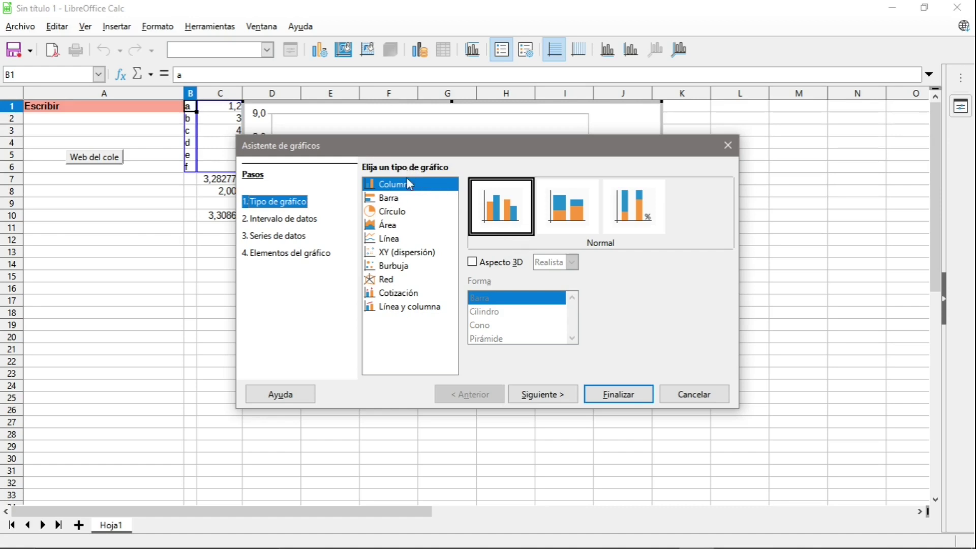
click(473, 263)
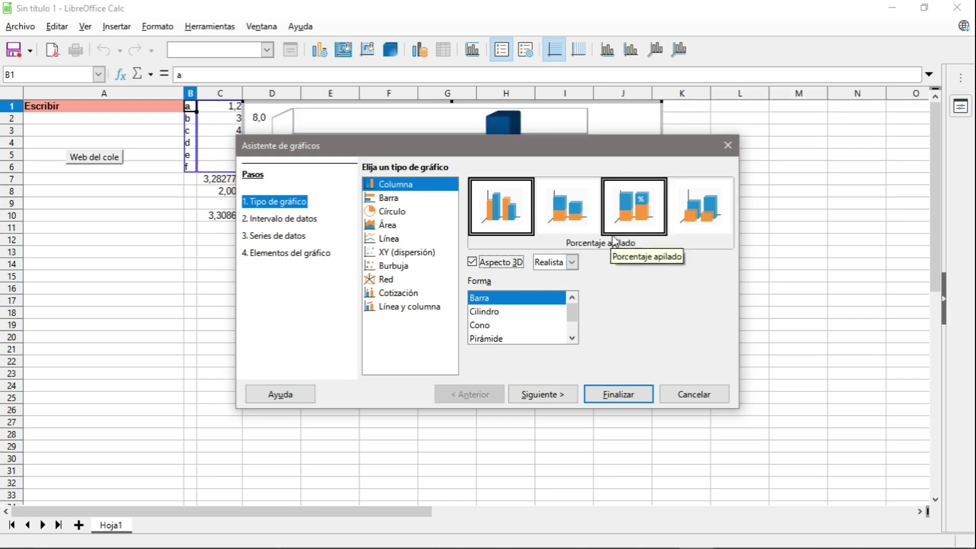
click(503, 326)
click(572, 262)
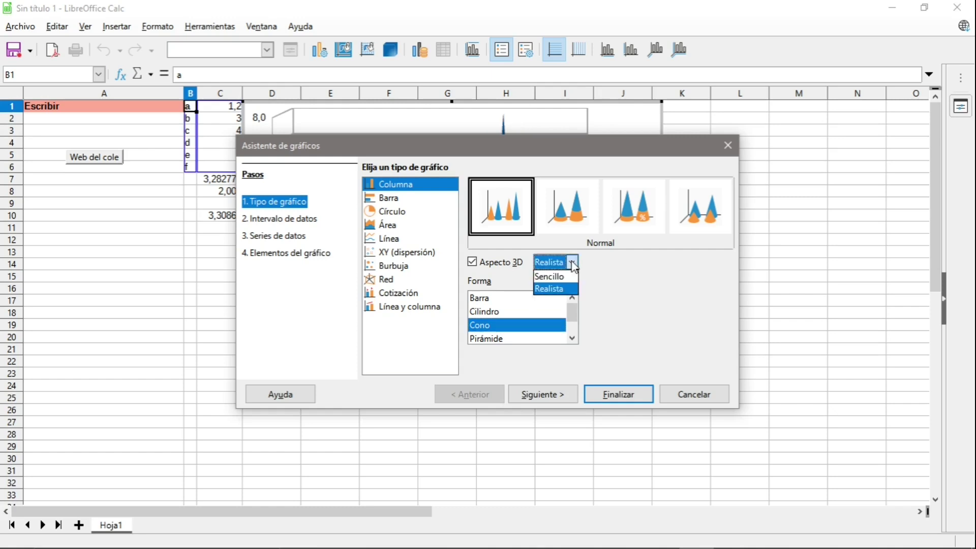
click(567, 288)
click(477, 265)
click(477, 265)
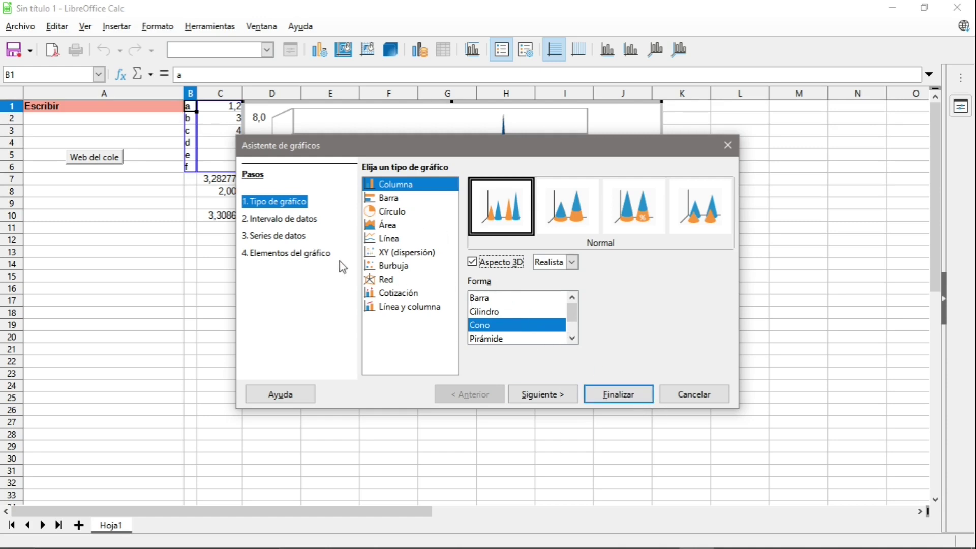
click(548, 396)
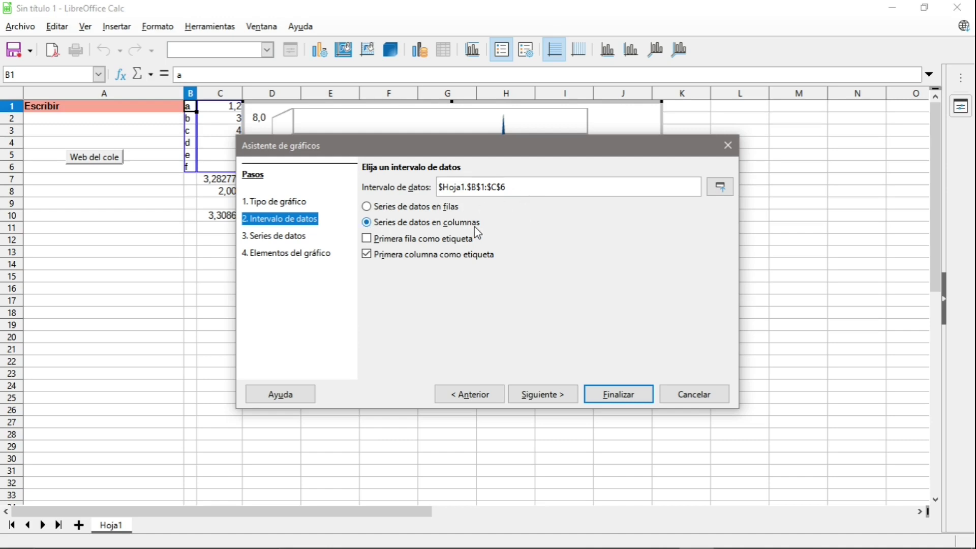
Leave Primera fila como etiqueta unchecked, keep Primera columna as labels, and advance to Series de datos.
key(Tab)
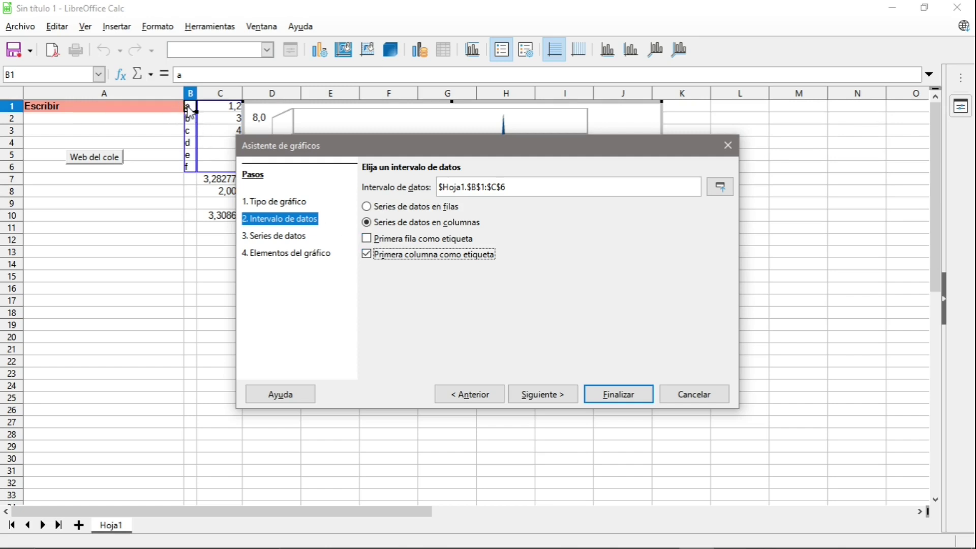
click(370, 239)
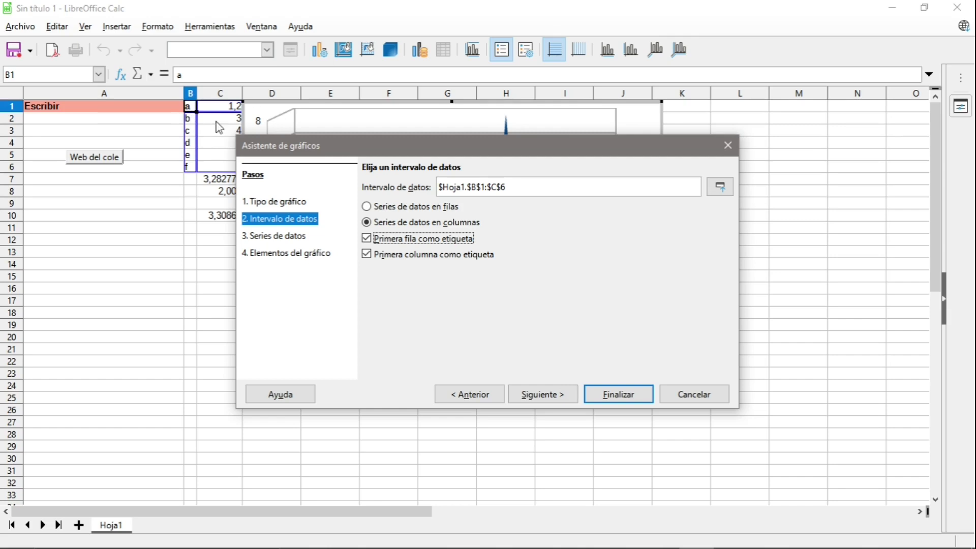
click(369, 239)
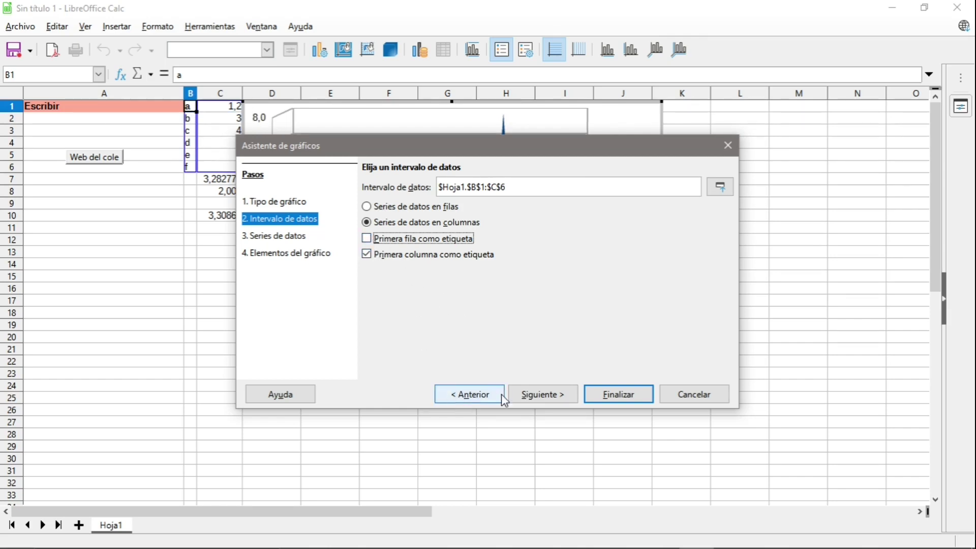
click(516, 391)
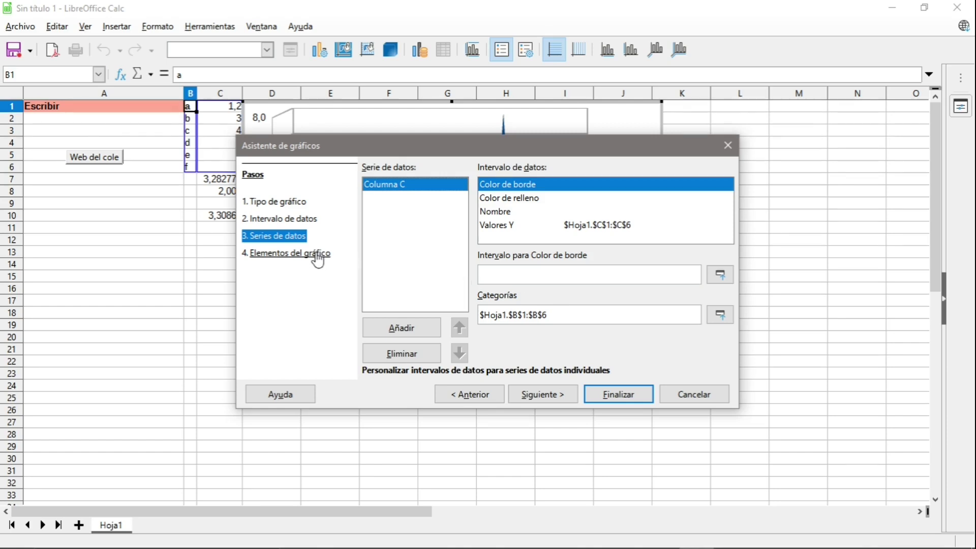
Hide the legend, add title Notas, subtitle 1º Bach, axis titles discentes and 1º trimestre, and finish.
click(288, 253)
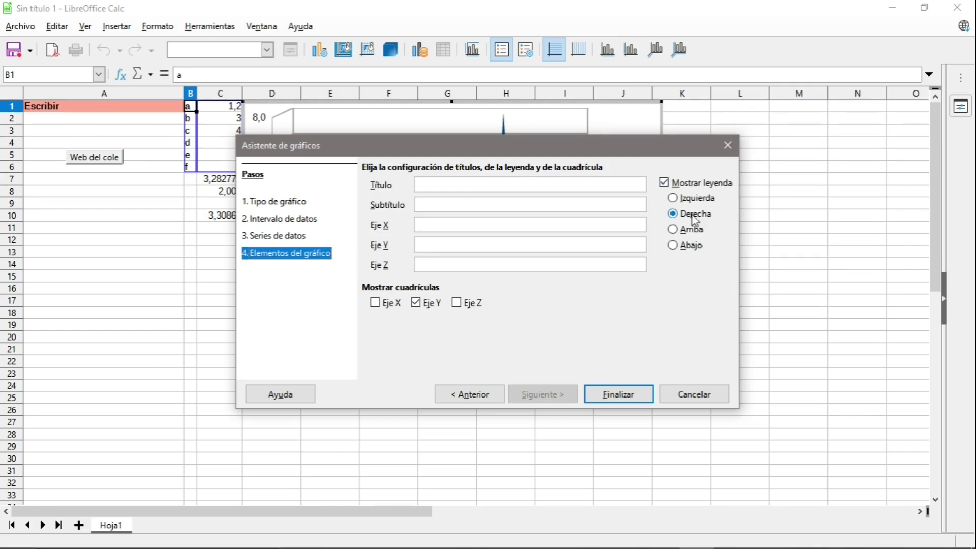
click(664, 182)
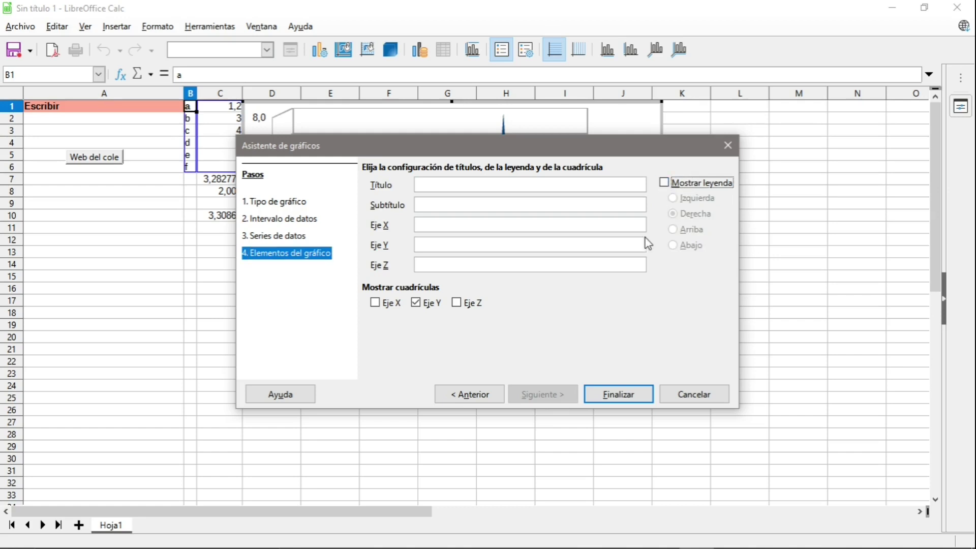
click(453, 187)
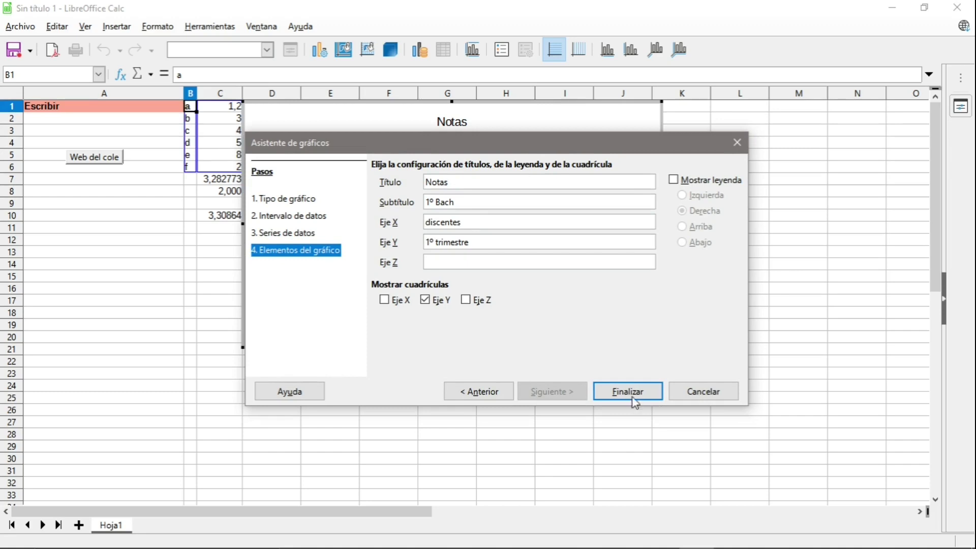
click(629, 392)
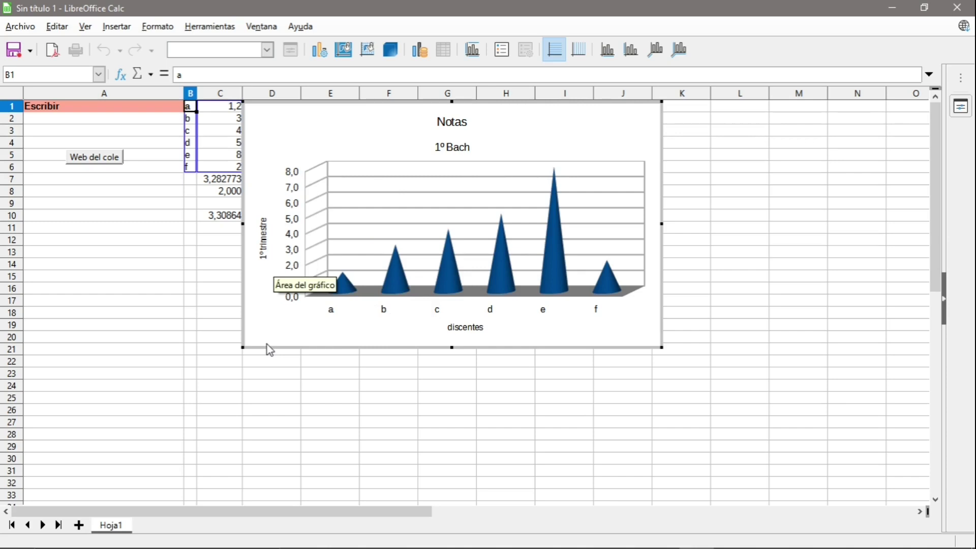
Delete the 1º trimestre Y-axis title from the chart.
click(263, 247)
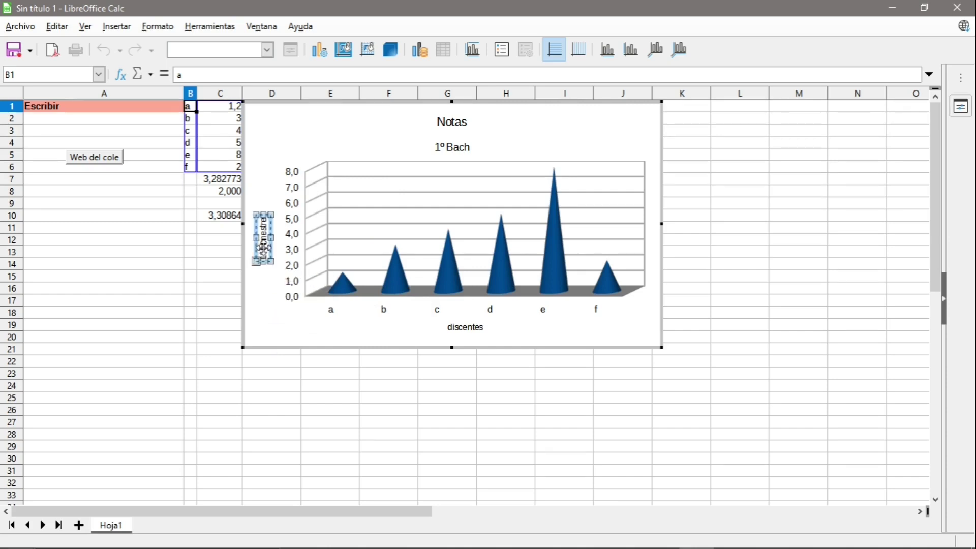
key(Delete)
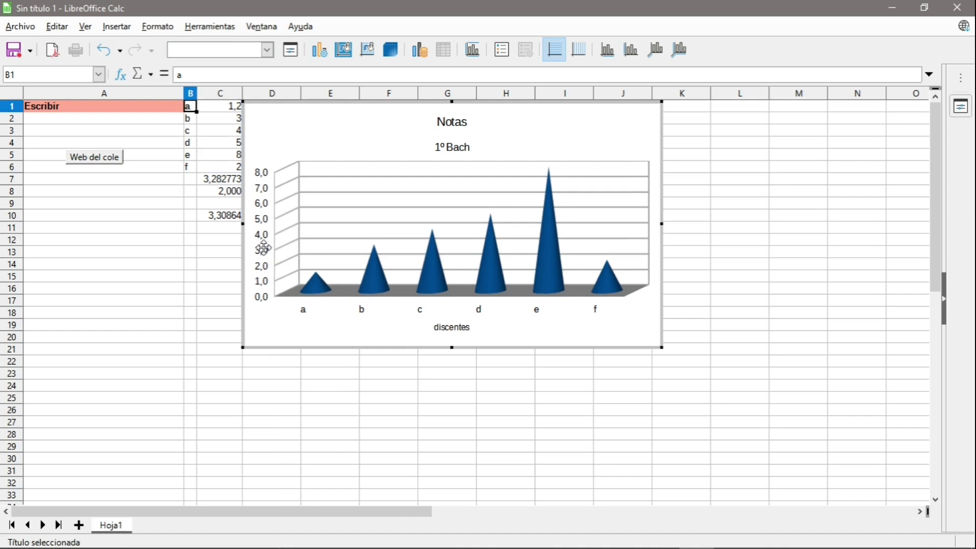
click(746, 188)
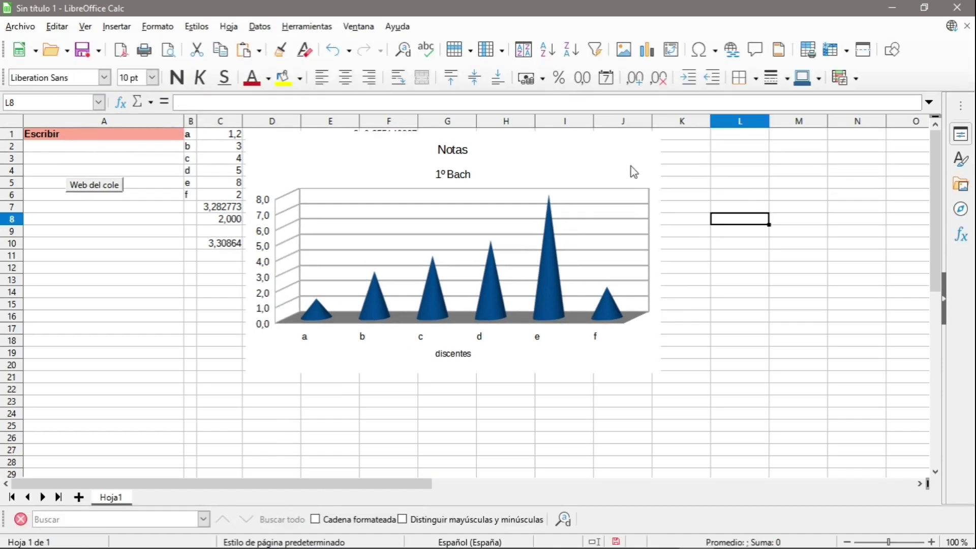
Make the discentes X-axis title bold through its font settings.
click(590, 154)
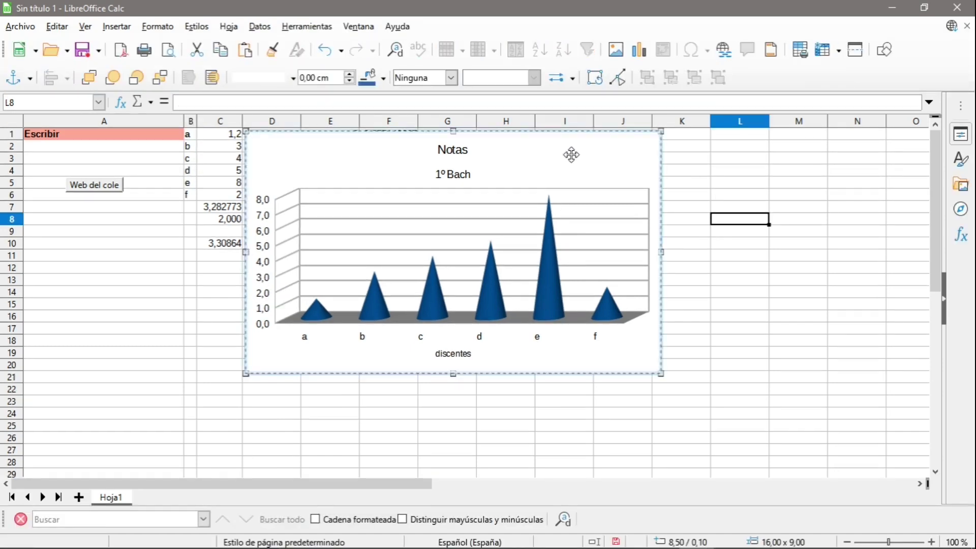
double_click(571, 155)
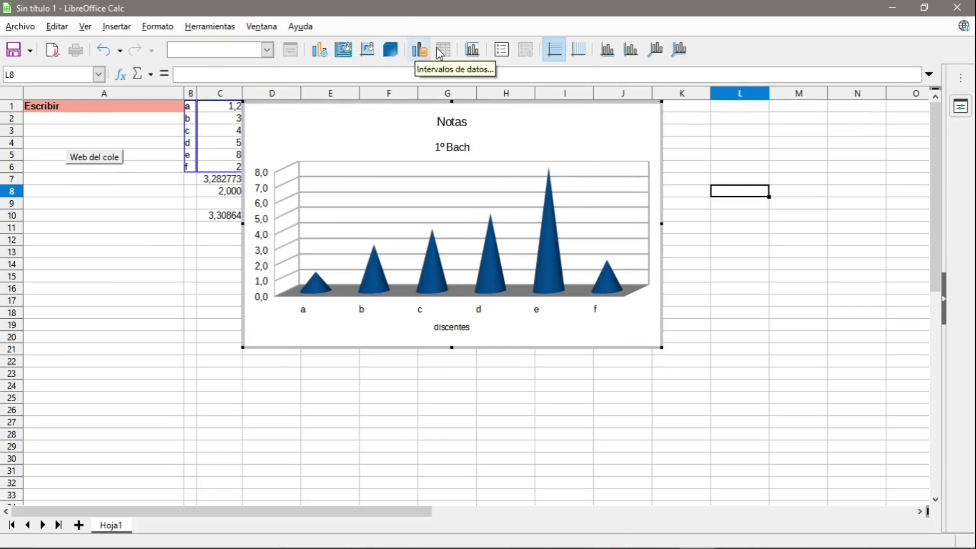
click(446, 327)
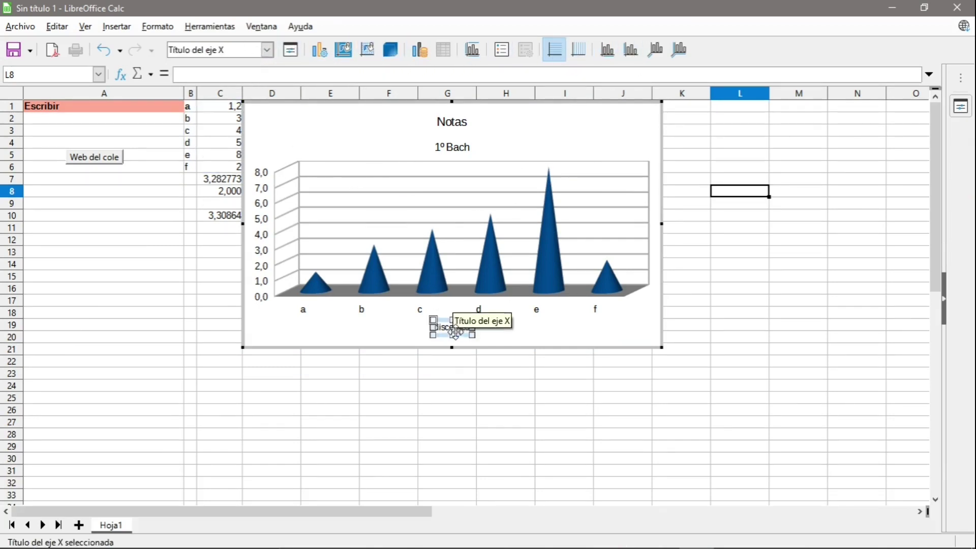
click(291, 51)
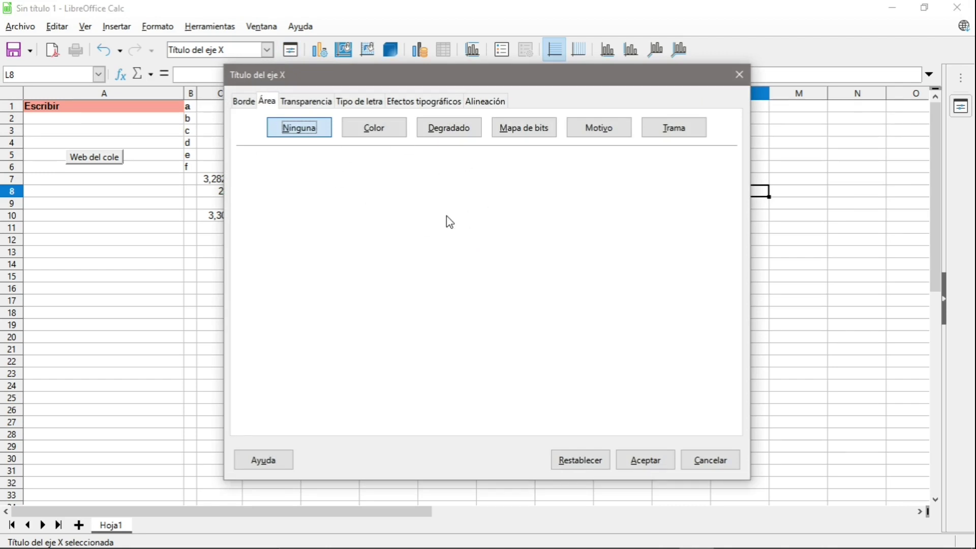
click(360, 104)
click(484, 173)
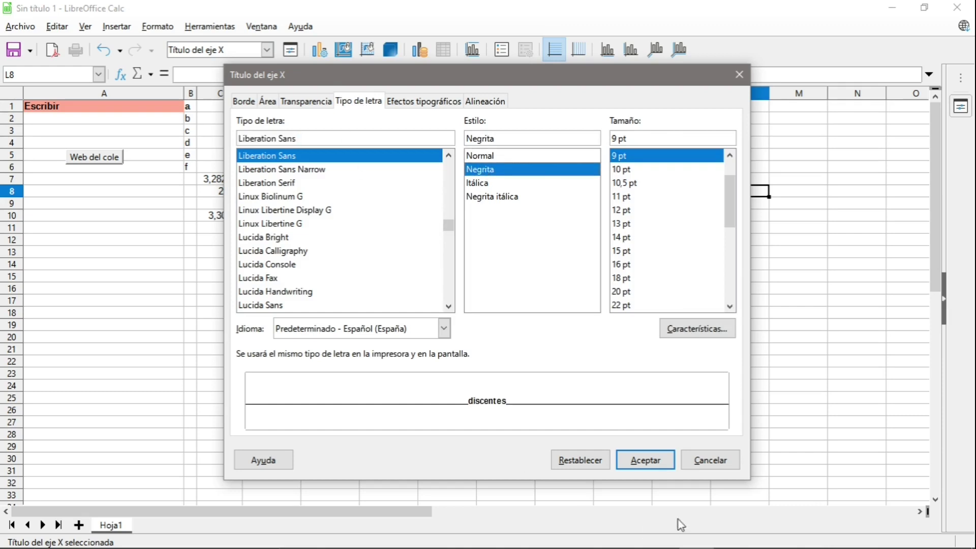
click(646, 460)
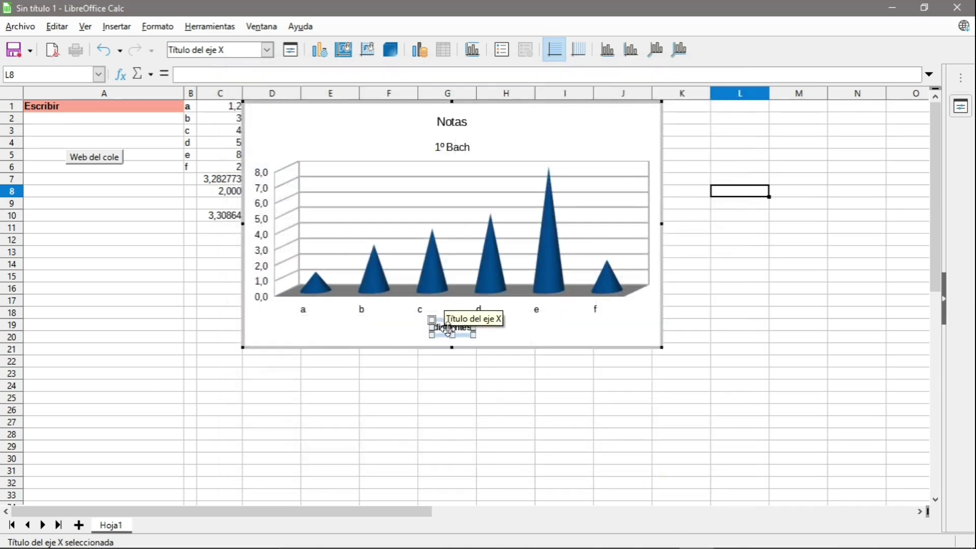
click(537, 336)
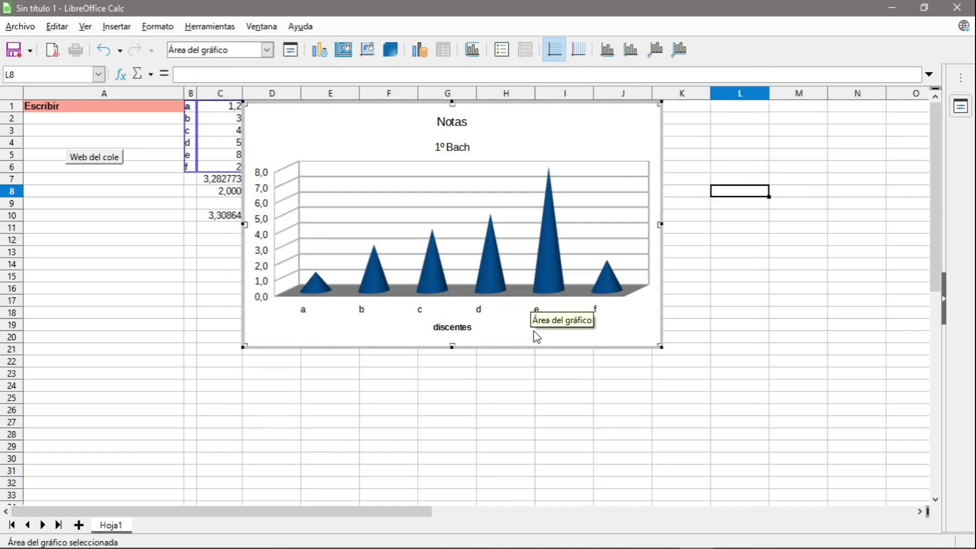
Set the Eje X category labels a–f to a 14 pt font.
click(496, 281)
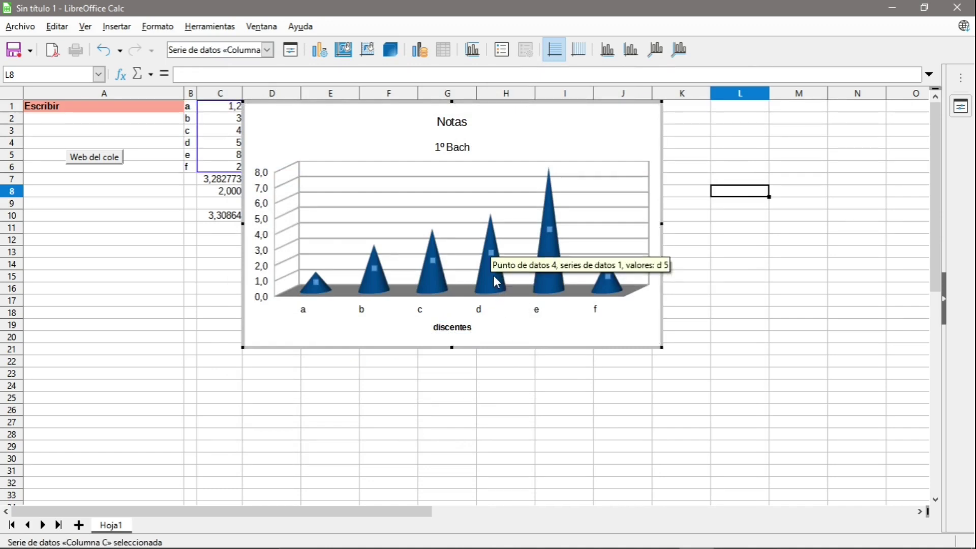
click(267, 51)
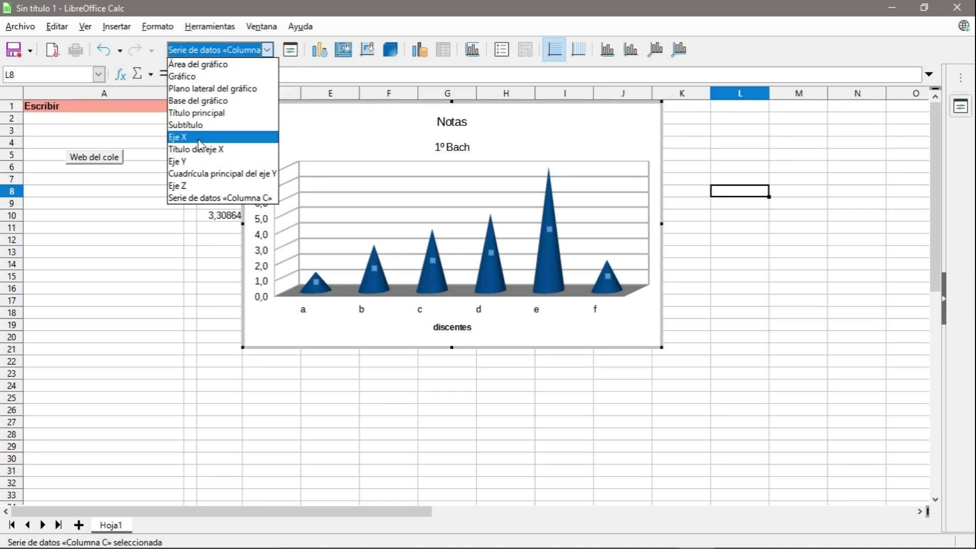
click(200, 144)
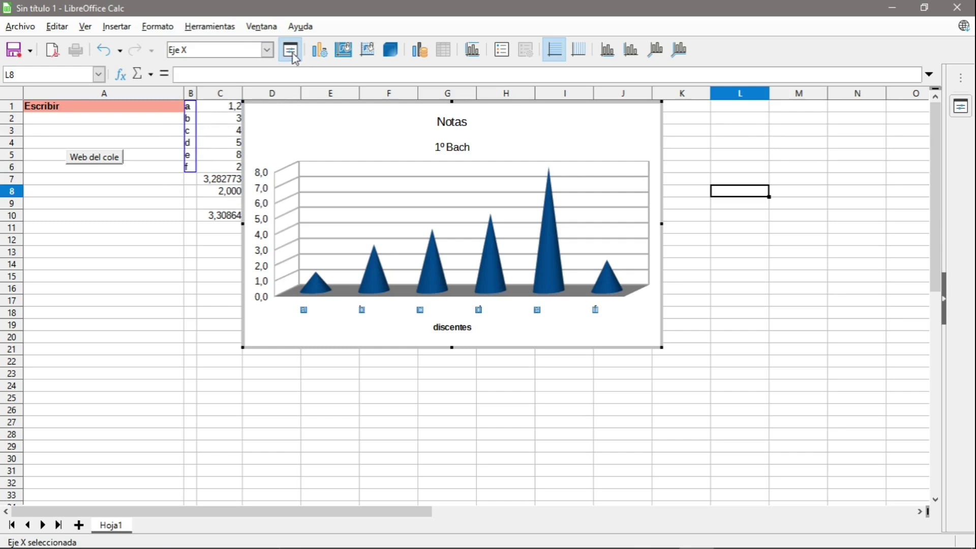
click(292, 53)
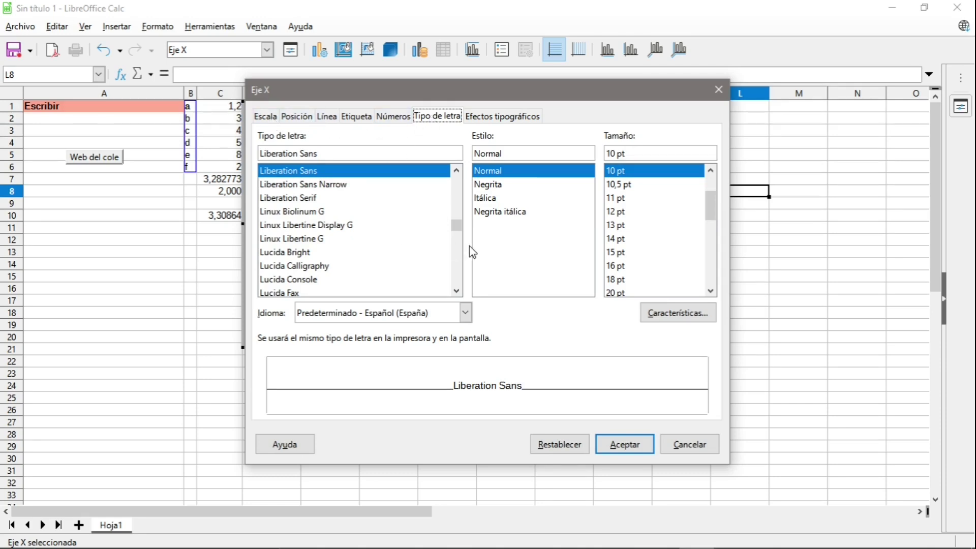
click(620, 239)
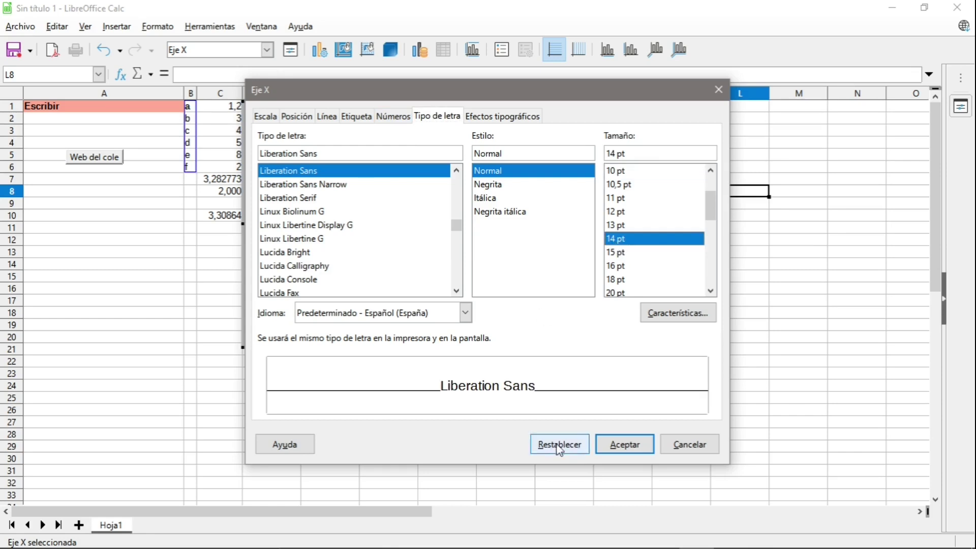
click(625, 444)
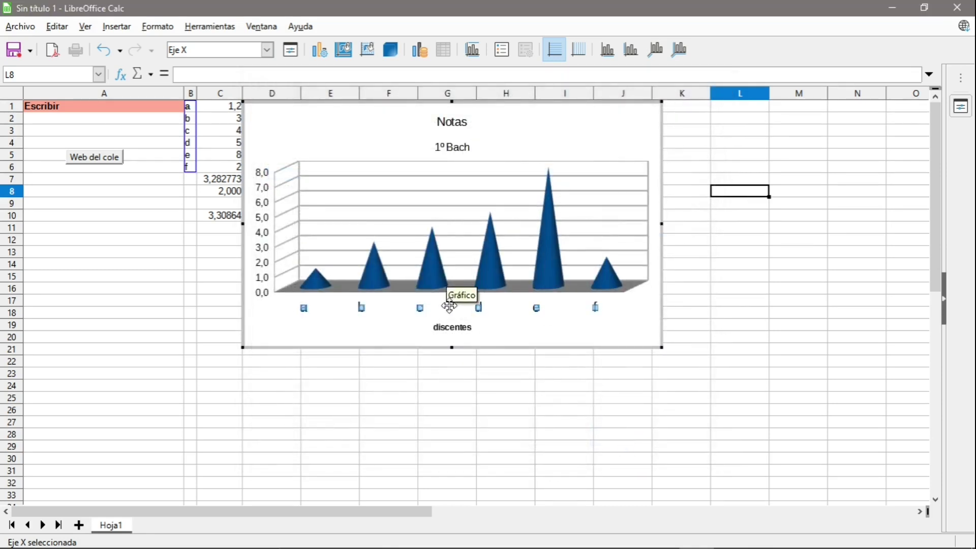
click(645, 332)
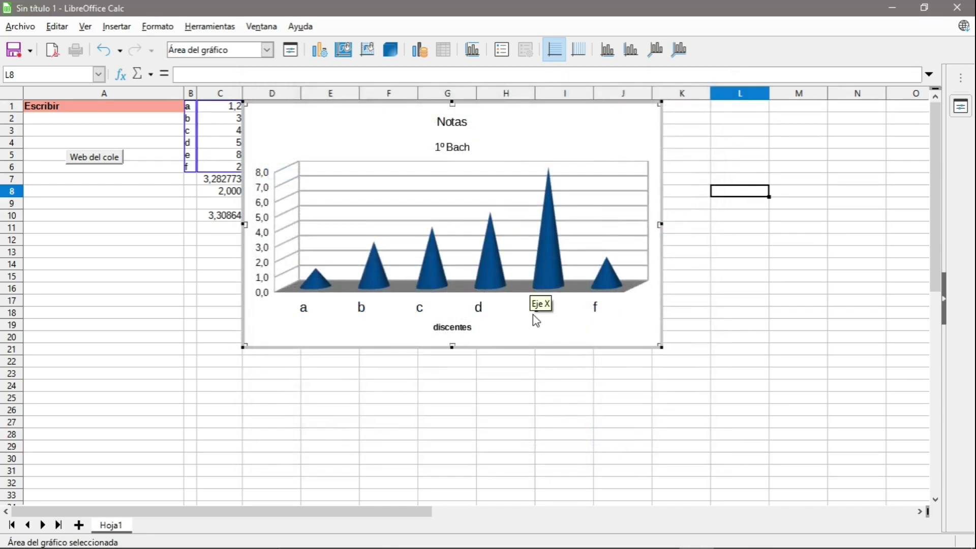
Fill the cones with the green leaves bitmap, exit chart editing and save the spreadsheet.
click(491, 267)
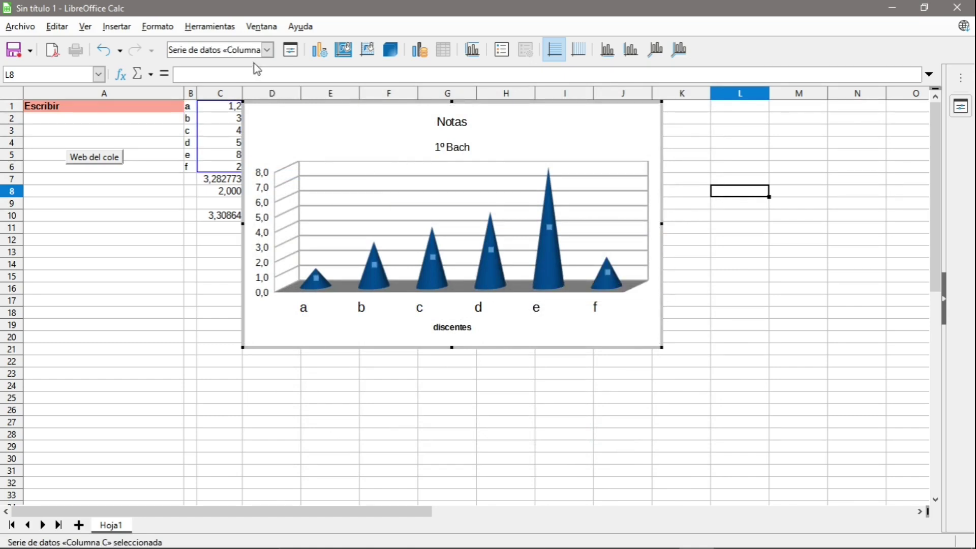
click(290, 49)
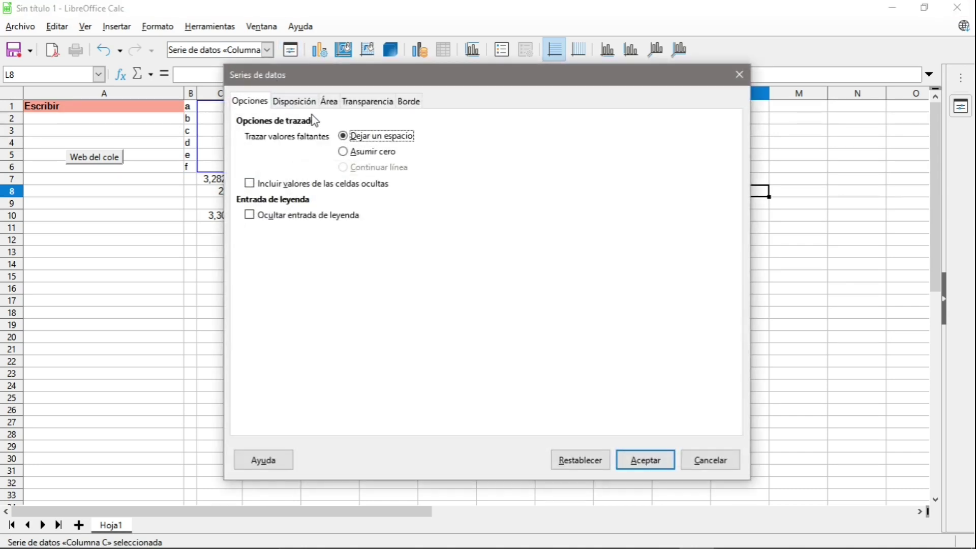
click(328, 101)
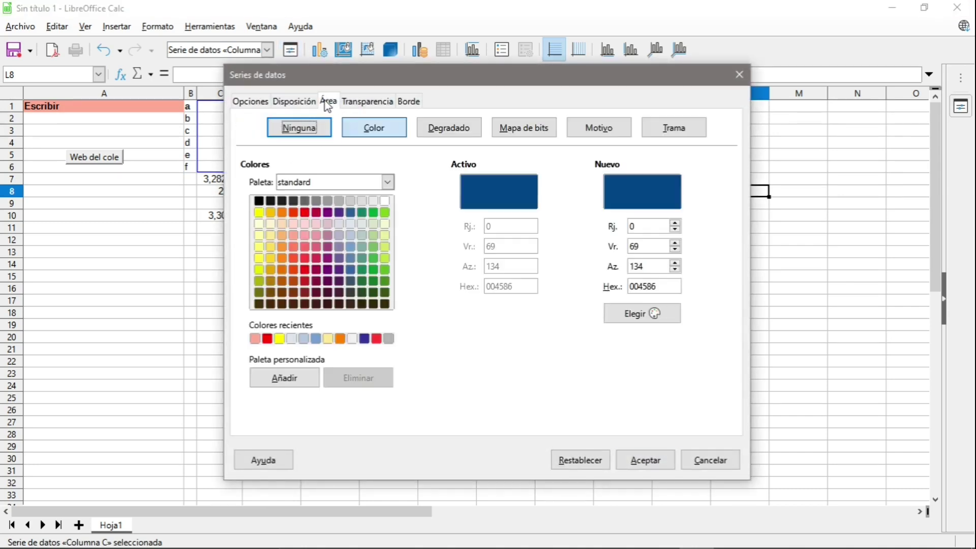
click(259, 213)
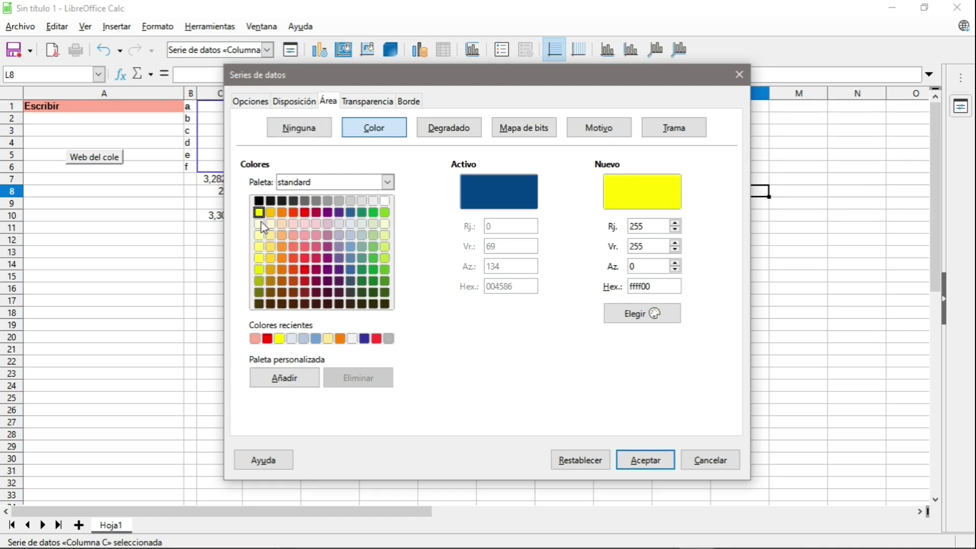
click(443, 130)
click(330, 284)
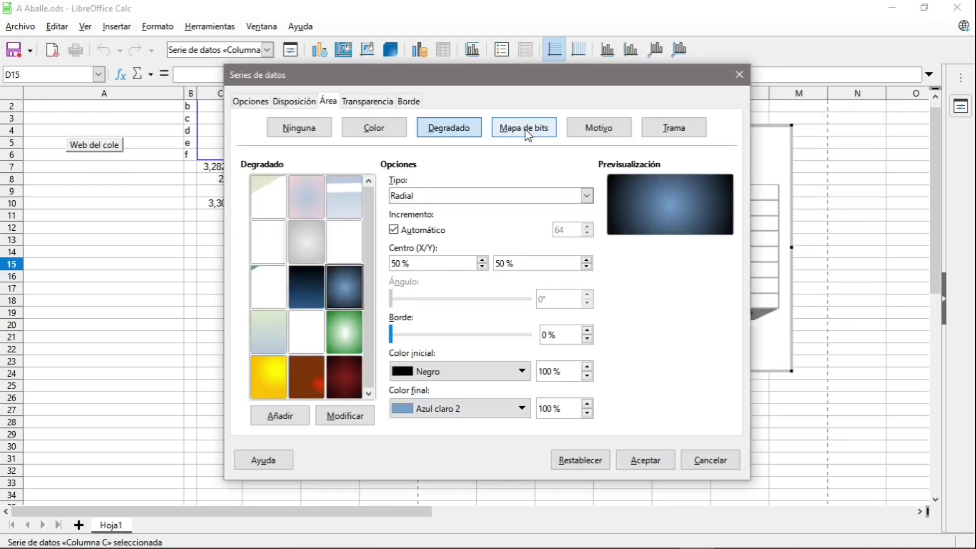
click(525, 133)
click(299, 288)
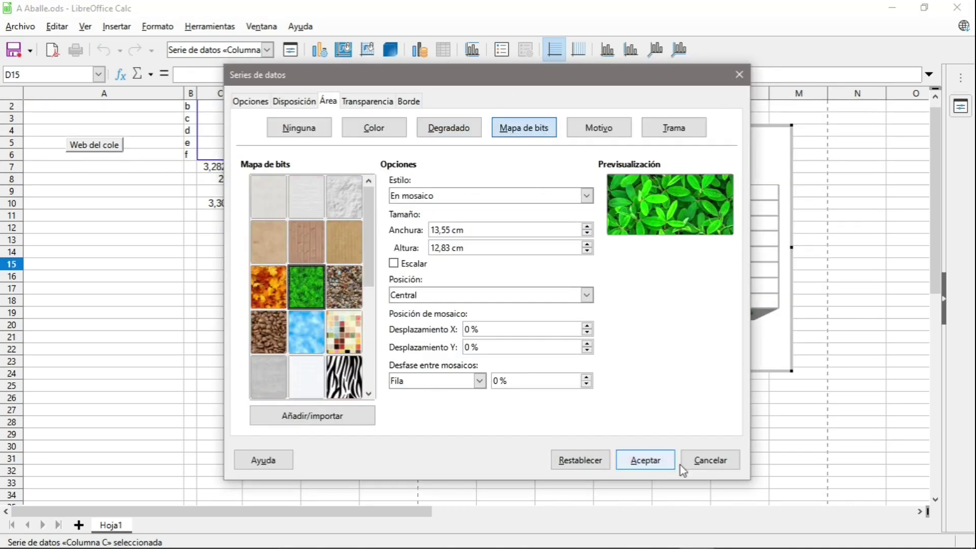
click(653, 465)
click(628, 436)
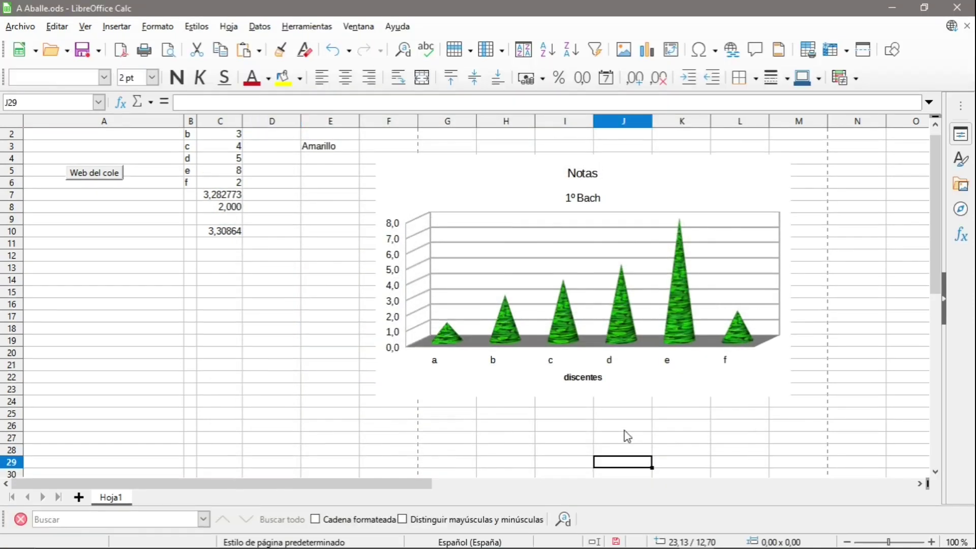
click(84, 53)
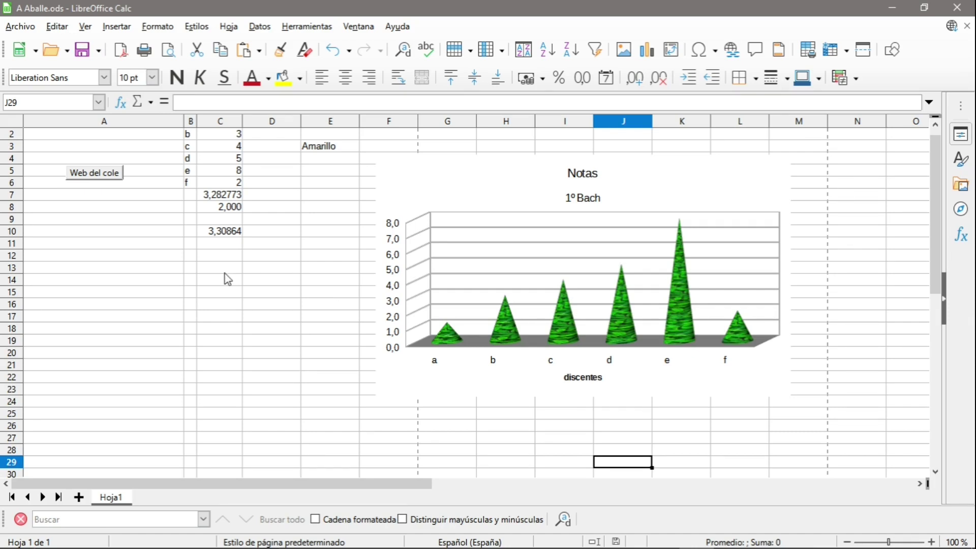
Add a new sheet Hoja2 and rename it kk.
click(79, 498)
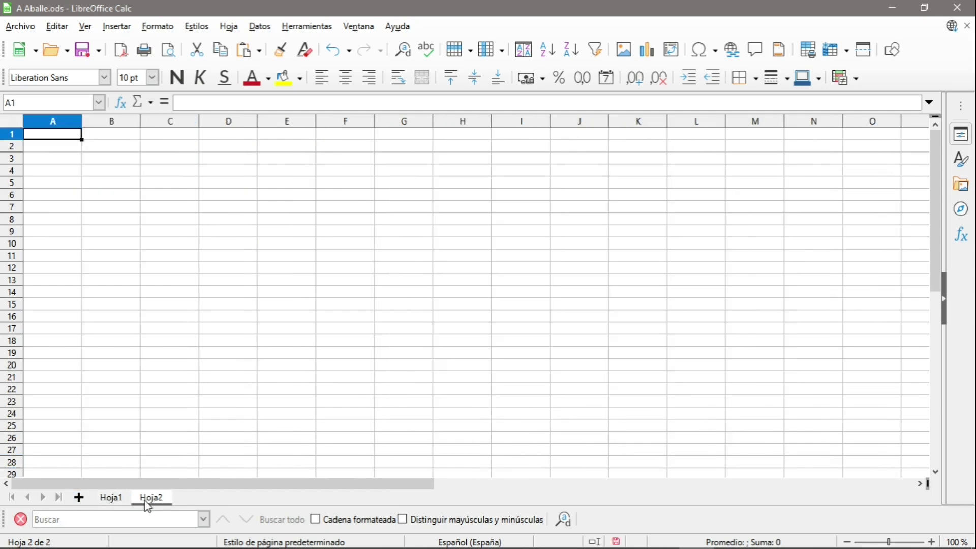
right_click(148, 503)
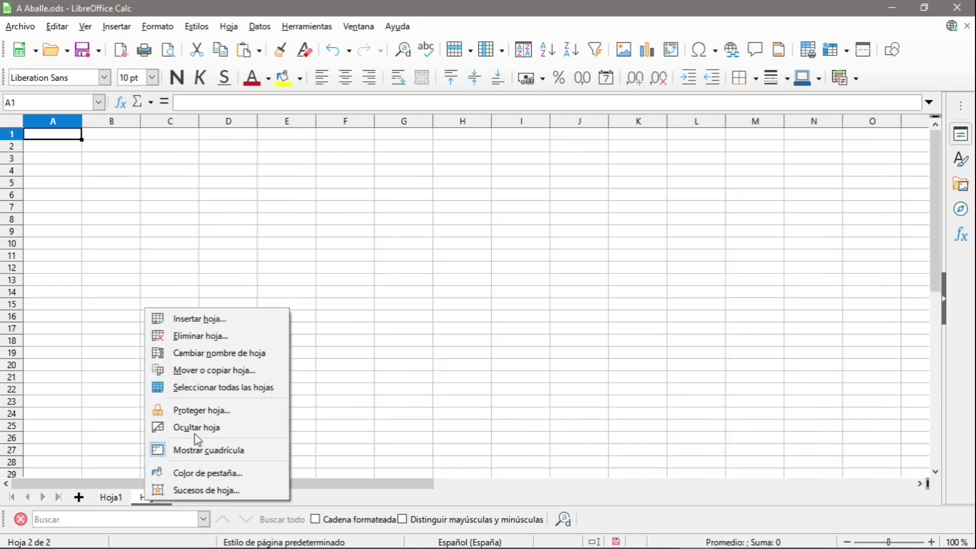
click(210, 357)
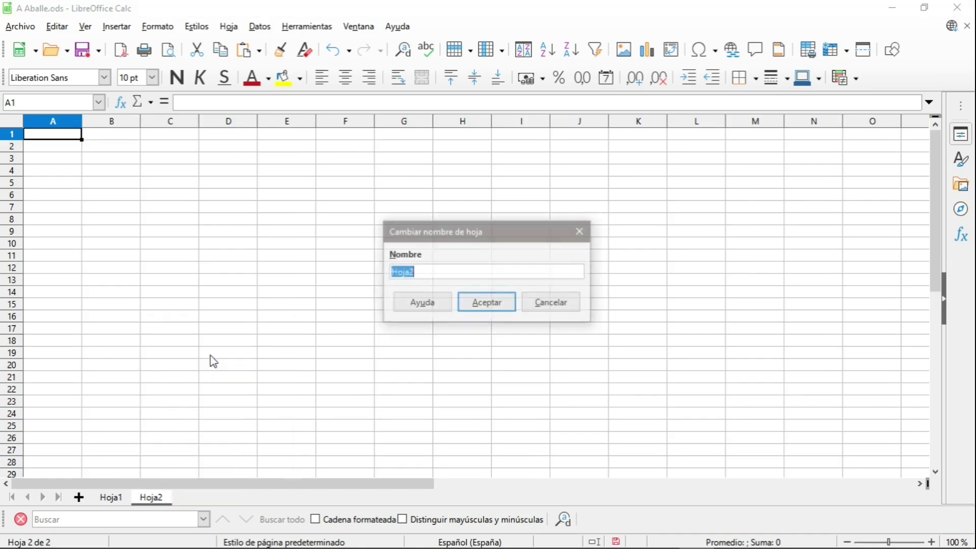
text(kk)
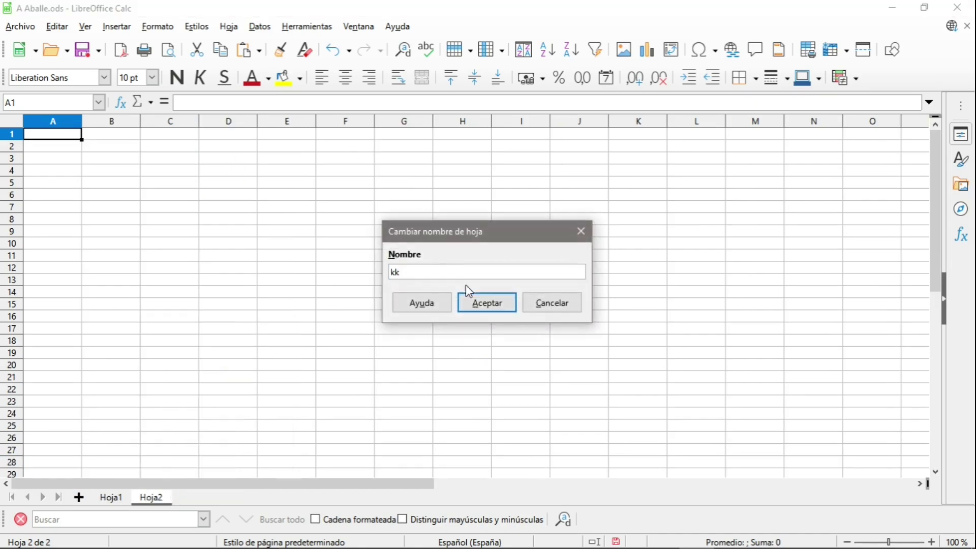
click(496, 305)
Delete the kk sheet, confirming the deletion.
right_click(146, 499)
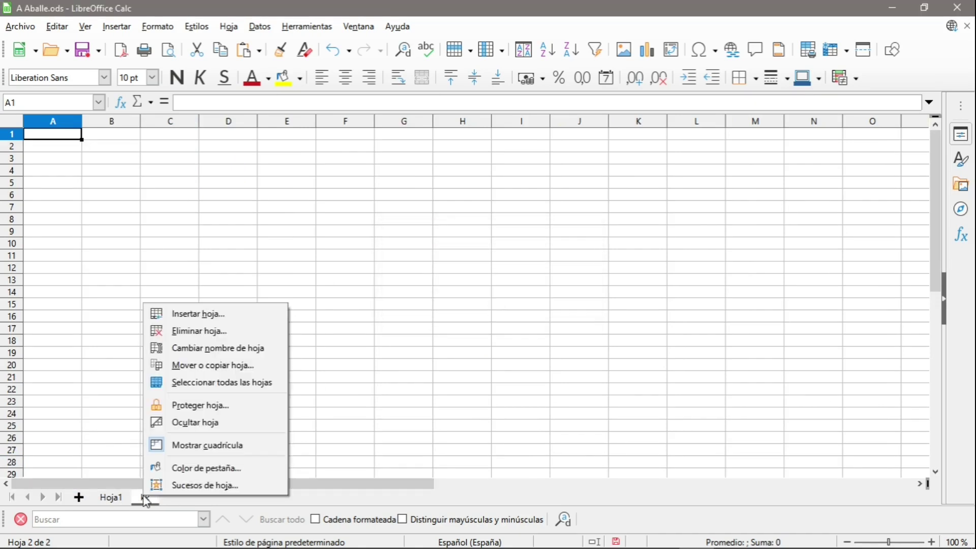
click(216, 333)
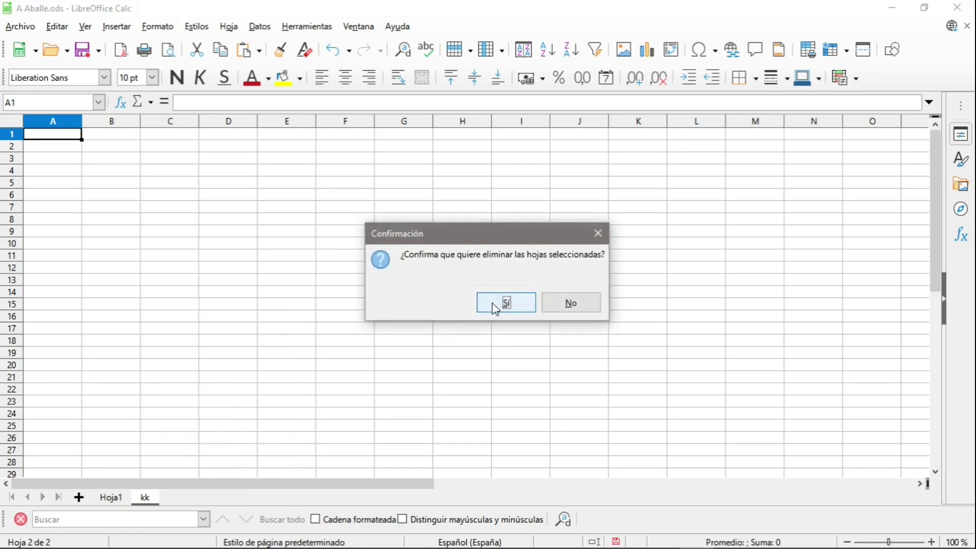
click(496, 304)
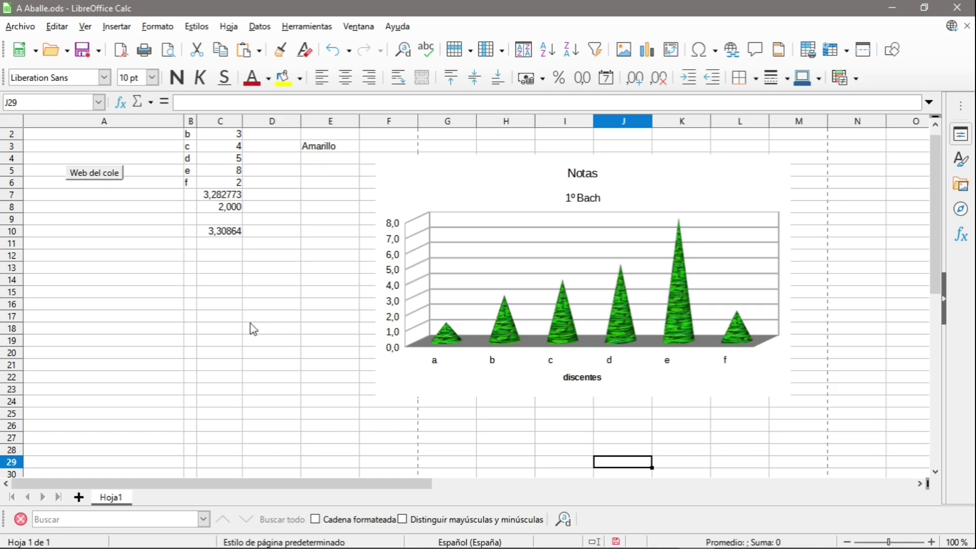
Untick Protegida for cell E3 in its cell protection settings.
click(319, 152)
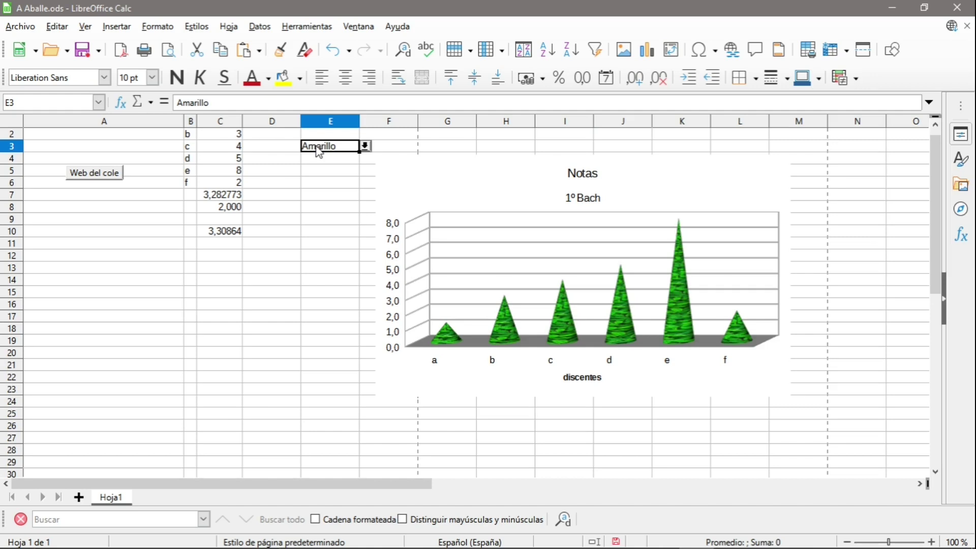
right_click(318, 152)
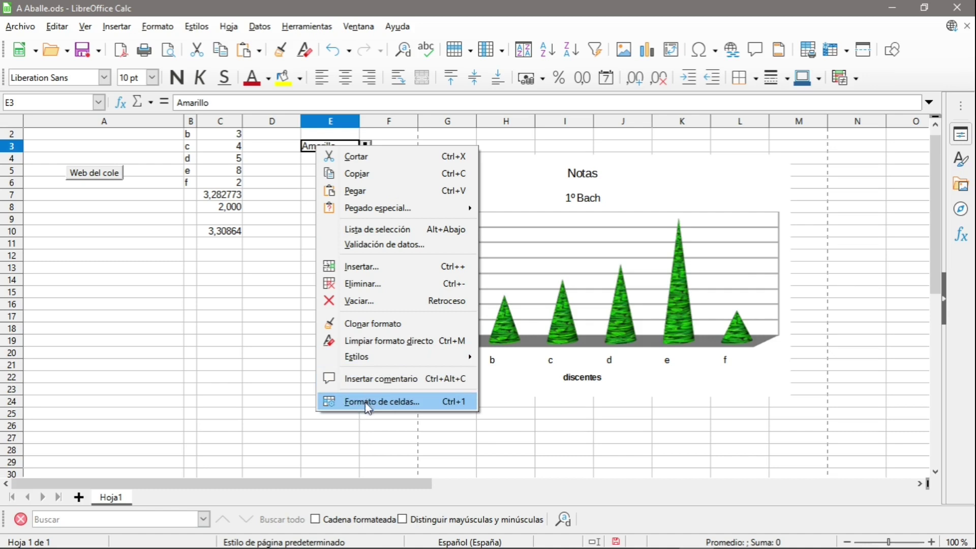
click(383, 403)
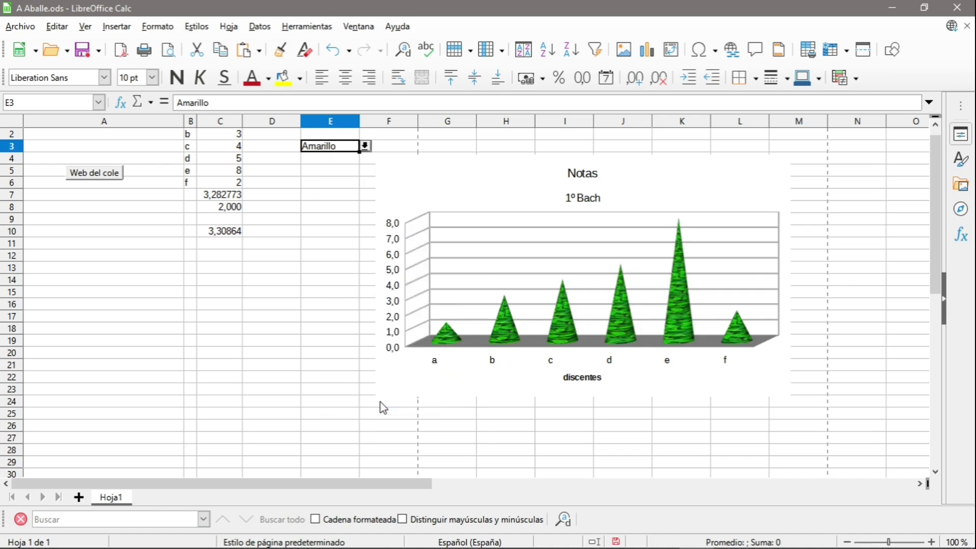
click(310, 172)
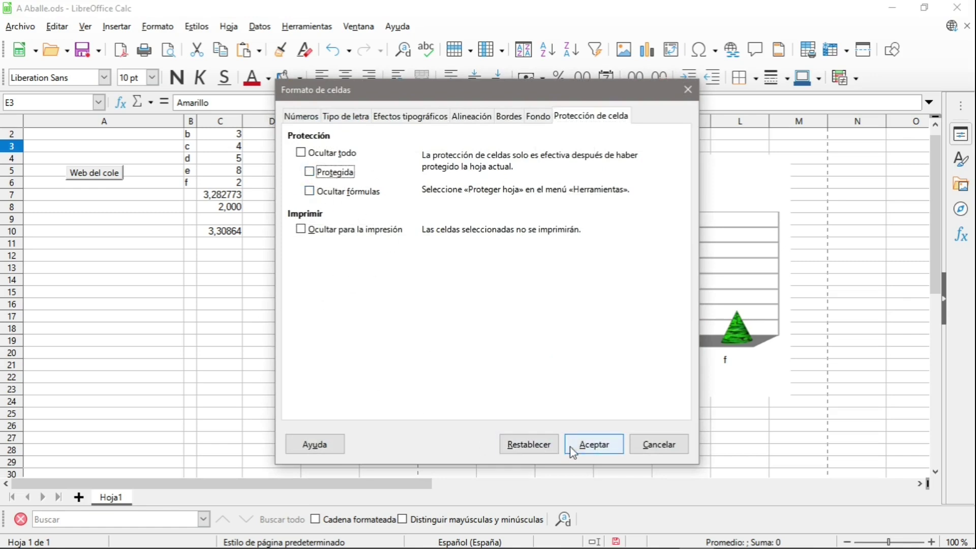
click(588, 447)
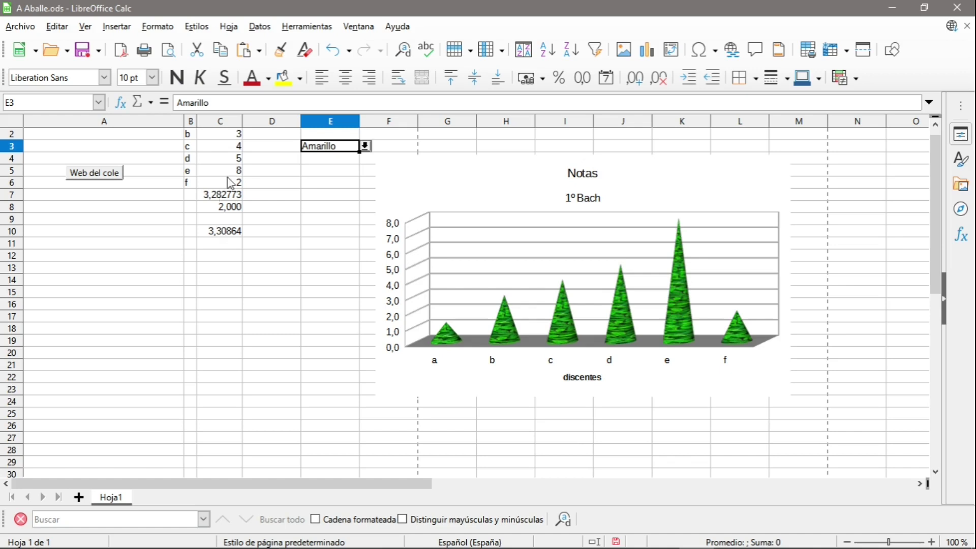
Untick Protegida for the grade cells C2:C6.
drag(239, 136, 232, 175)
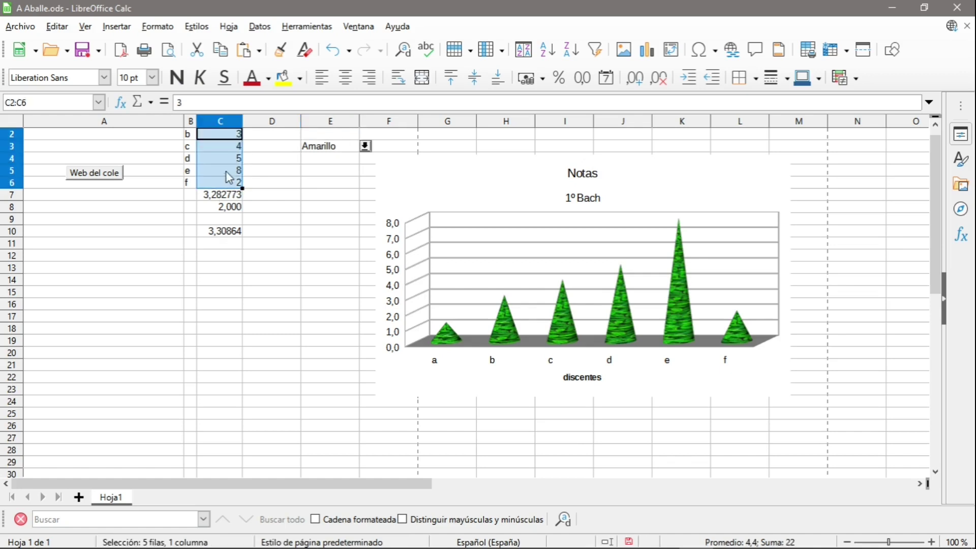
right_click(228, 174)
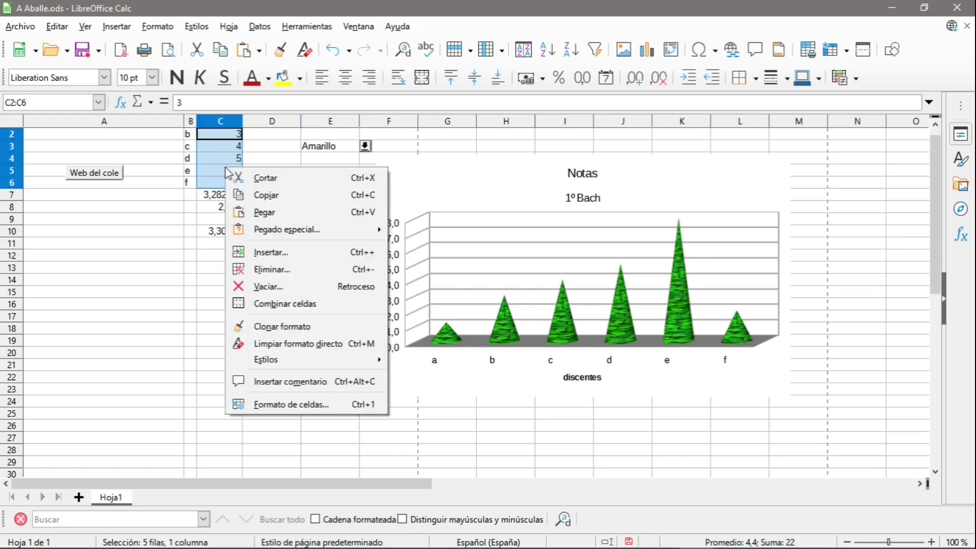
click(292, 404)
click(325, 173)
click(592, 445)
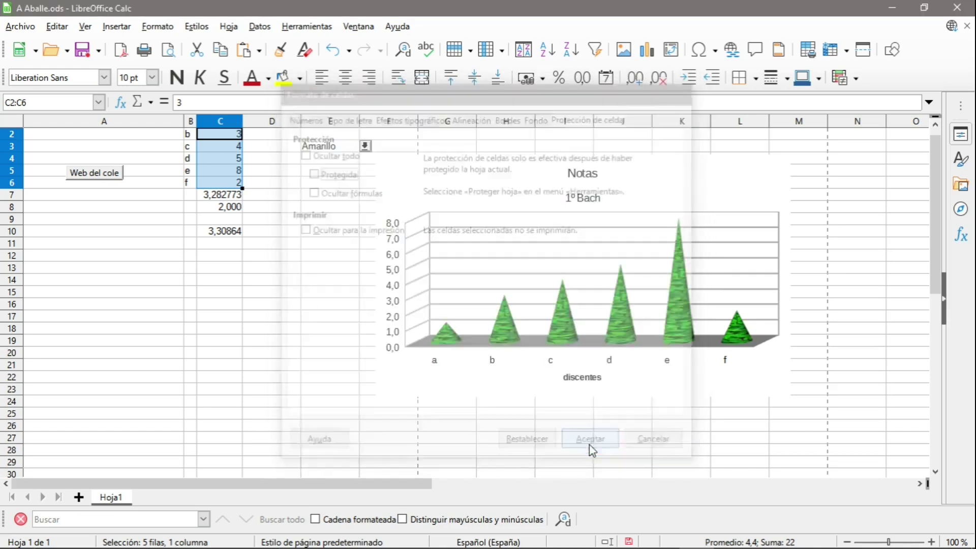
click(271, 284)
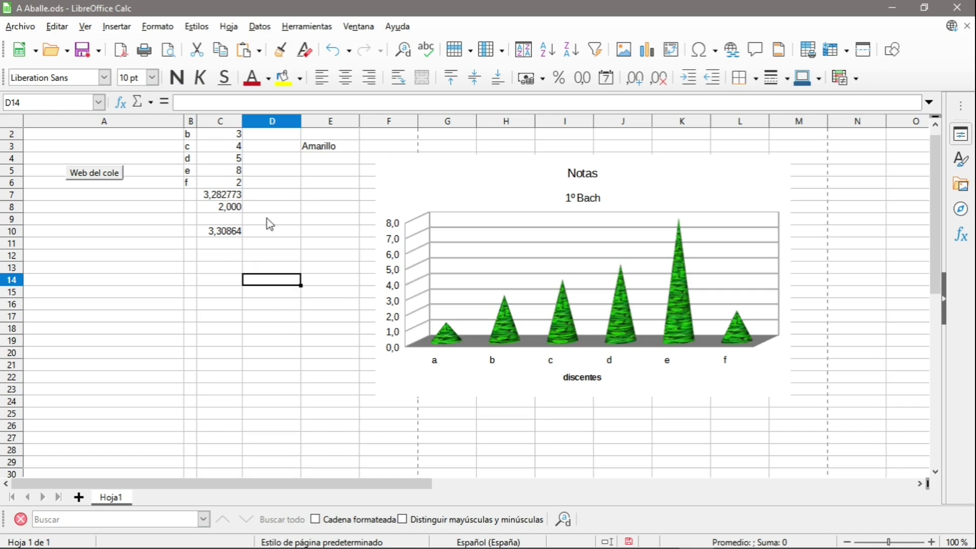
Reselect E3 and C2:C6 to check they are unlocked.
click(322, 148)
drag(236, 136, 229, 187)
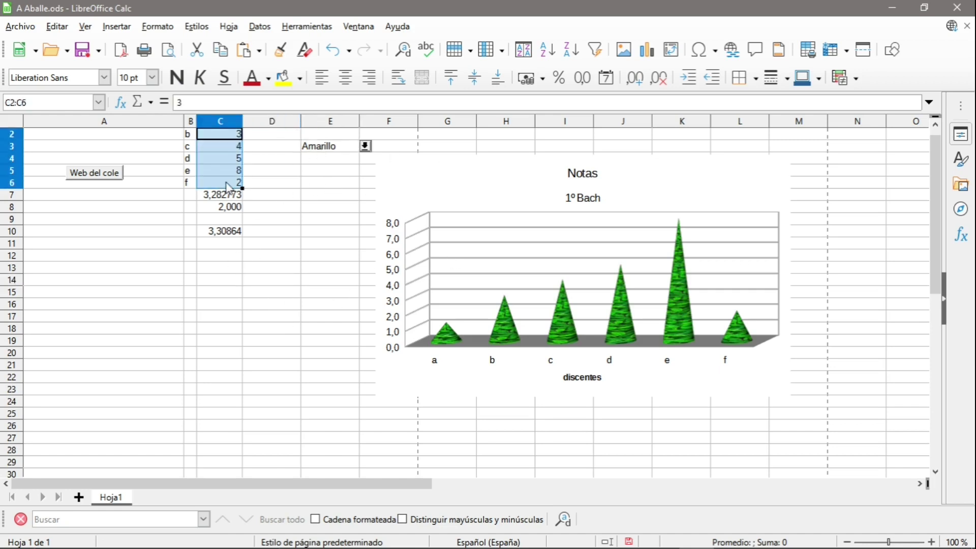
click(282, 280)
Apply Herramientas > Proteger hoja to Hoja1, entering the password and its confirmation.
click(280, 49)
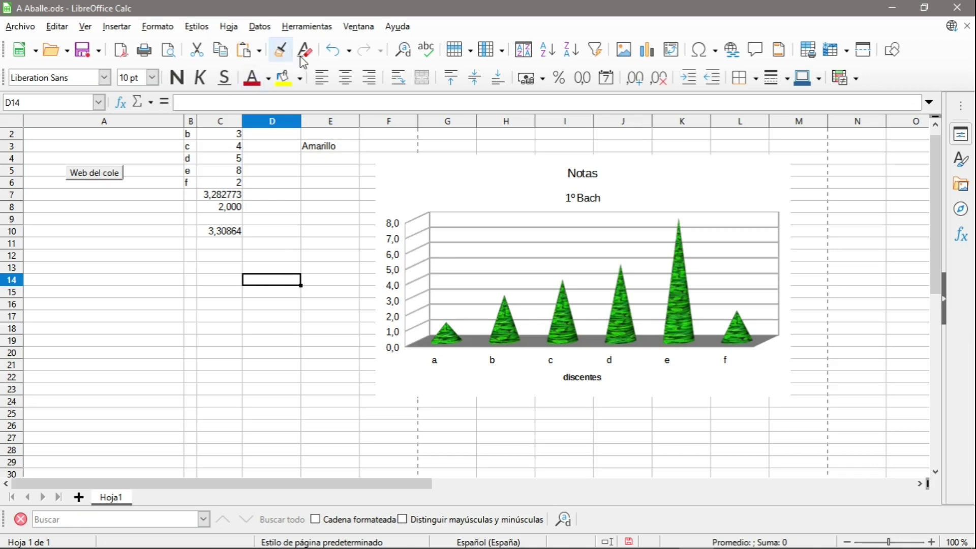
click(307, 28)
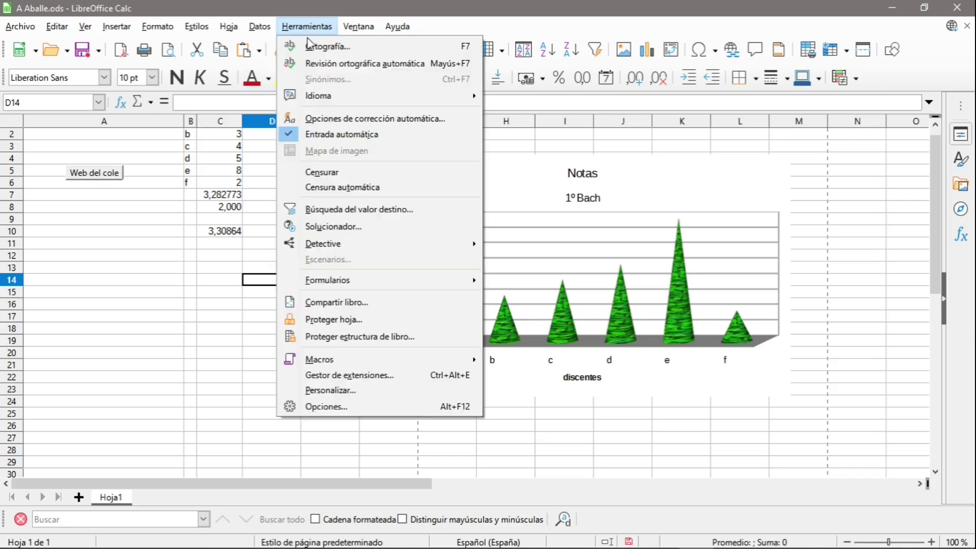
click(361, 322)
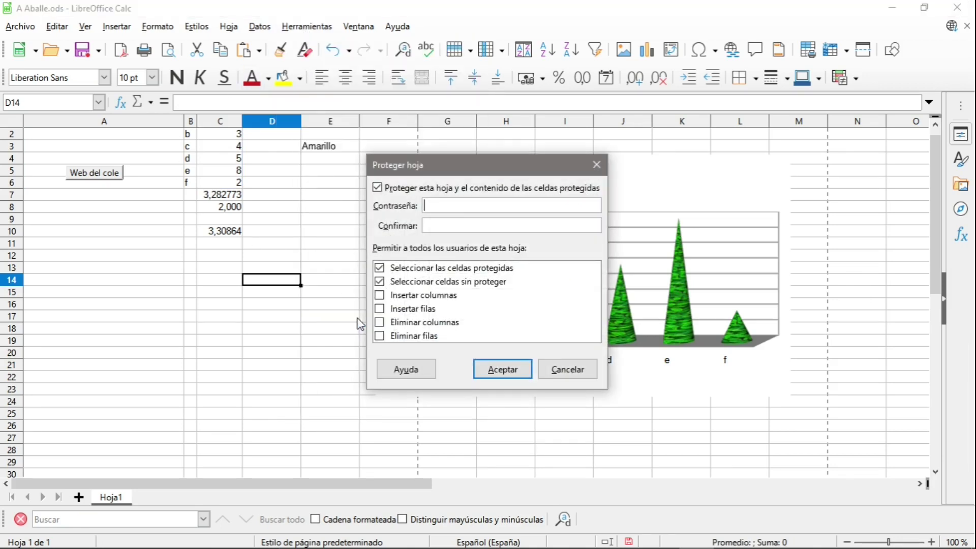
text(123)
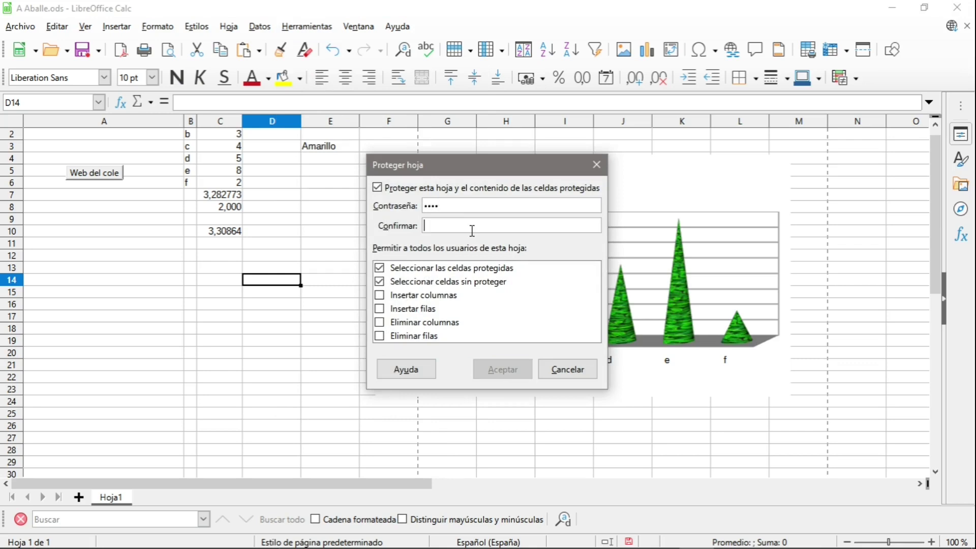
click(472, 230)
text(1234)
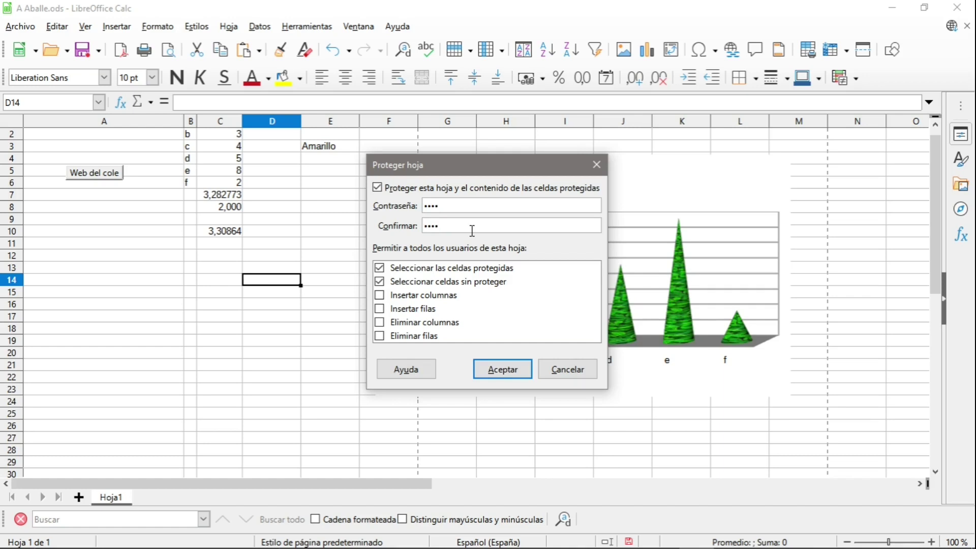
click(499, 375)
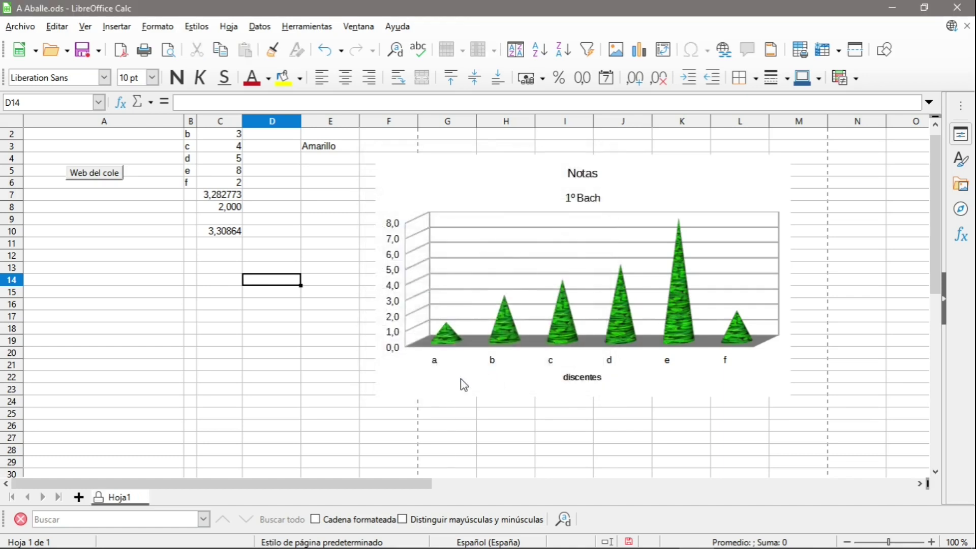
Choose Rojo from E3's dropdown and enter 5 in C3.
click(333, 149)
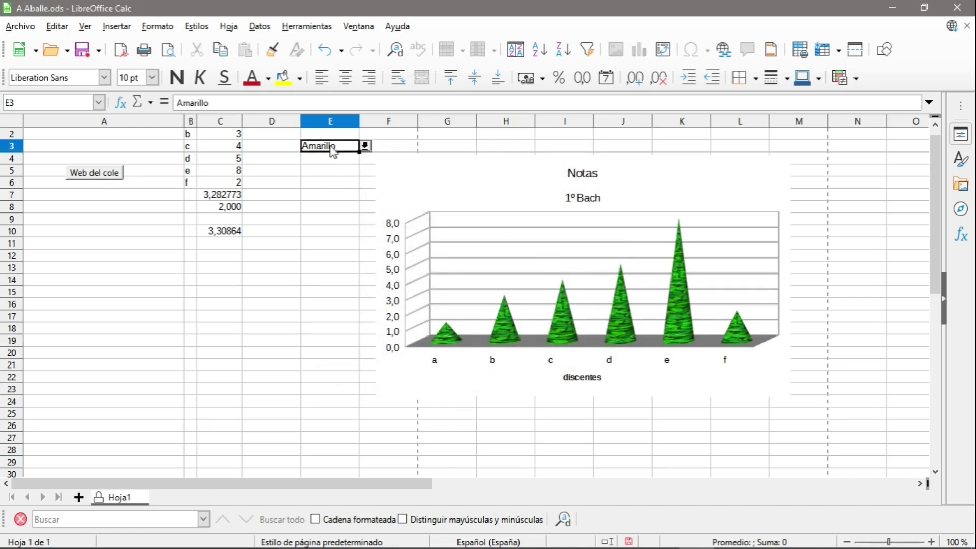
click(365, 146)
click(337, 160)
click(296, 198)
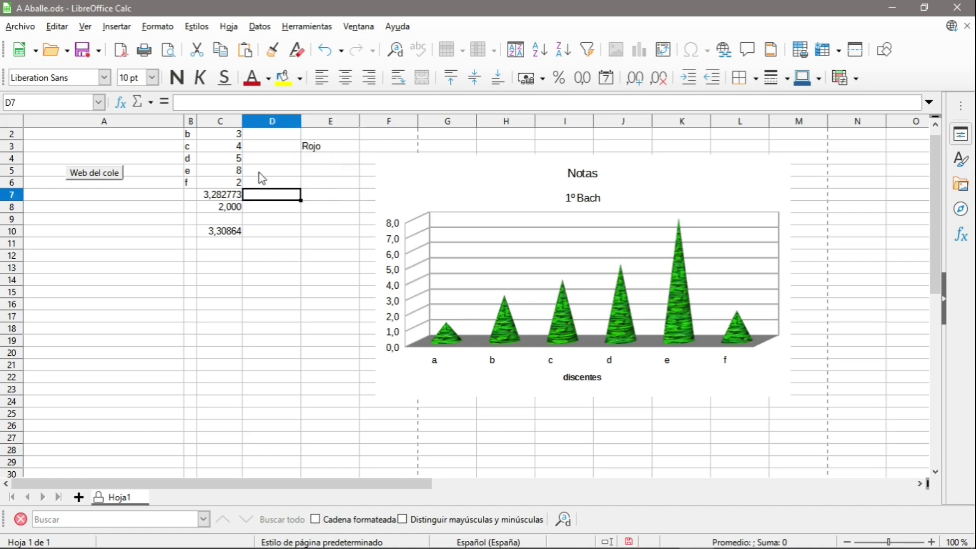
click(235, 147)
text(5)
key(Return)
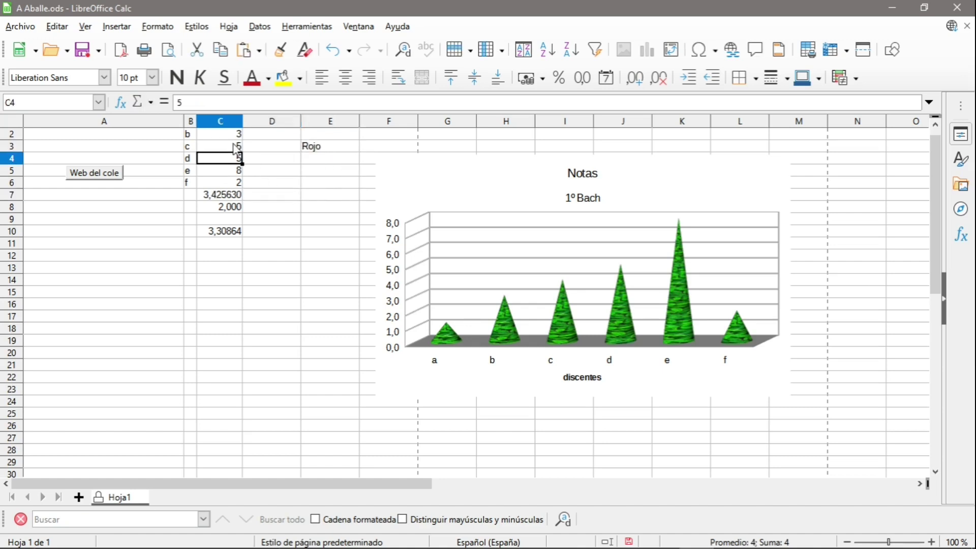
click(275, 268)
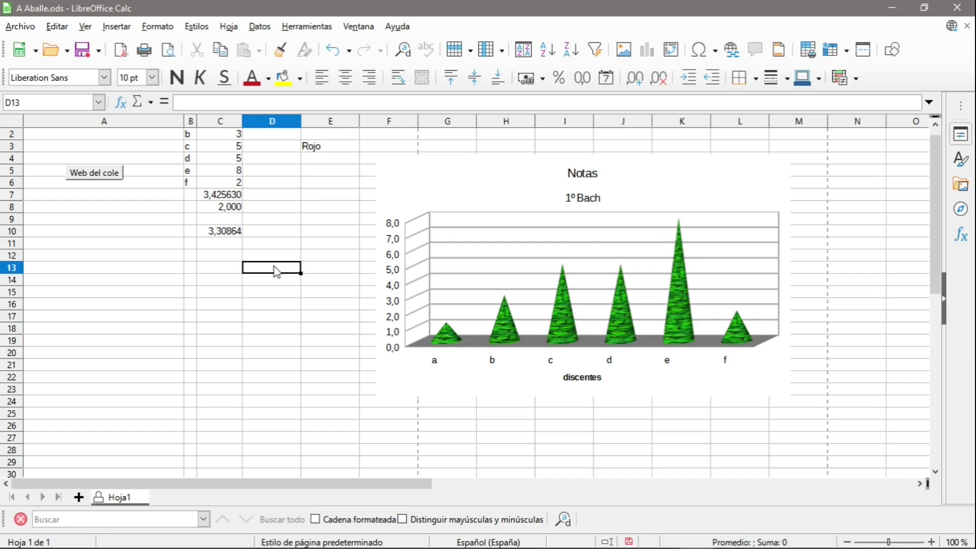
Try editing the locked formula cell C10 and dismiss the protection warning.
click(225, 234)
double_click(224, 235)
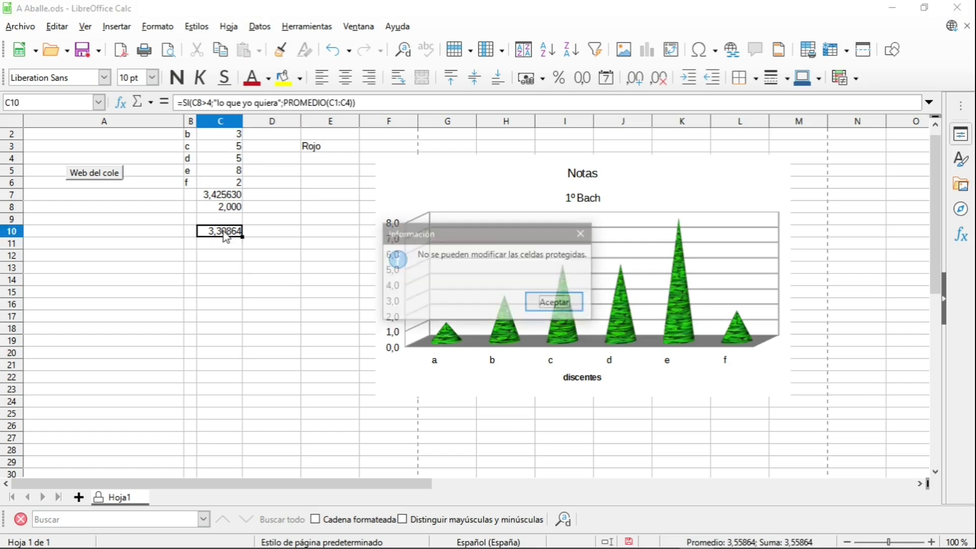
click(555, 302)
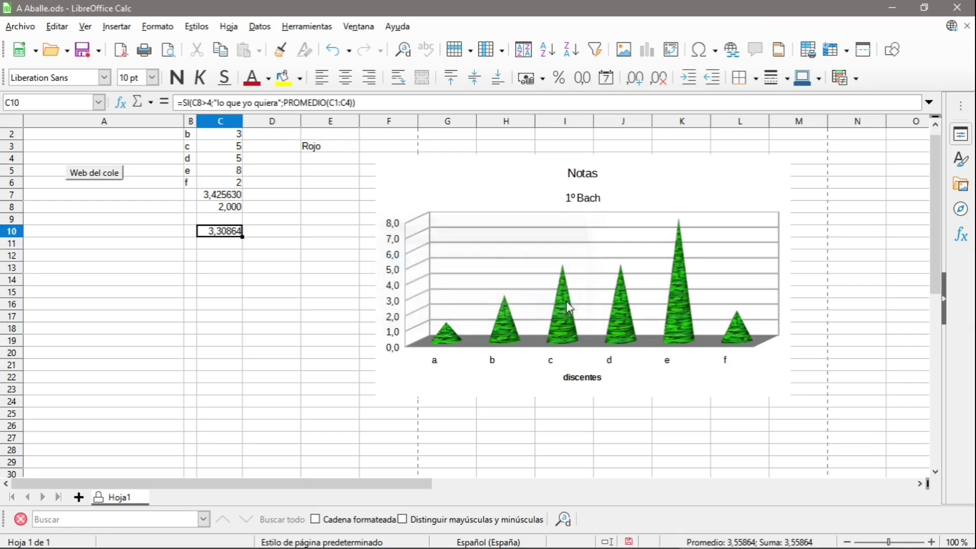
click(293, 270)
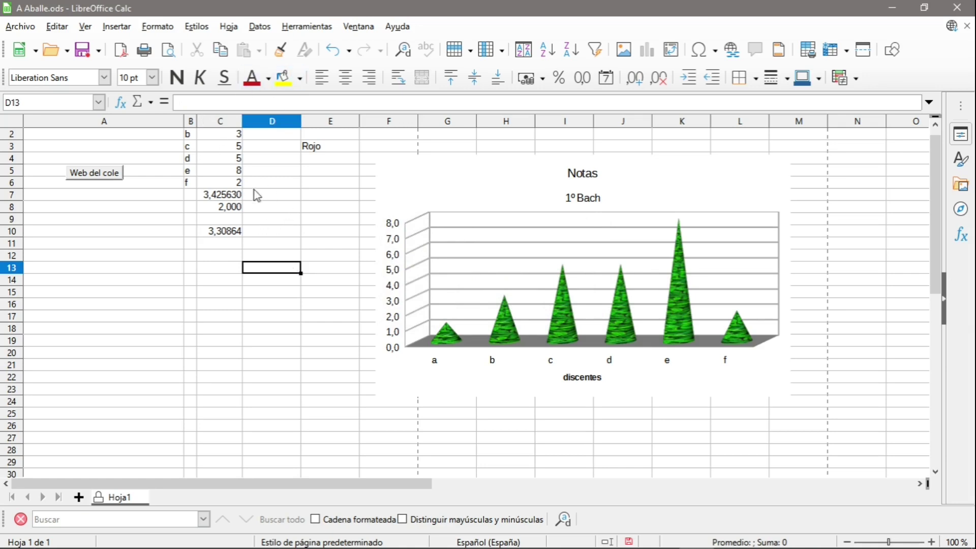
Unprotect Hoja1 with the sheet password, then undo to restore protection, leaving E3 as Amarillo.
click(305, 26)
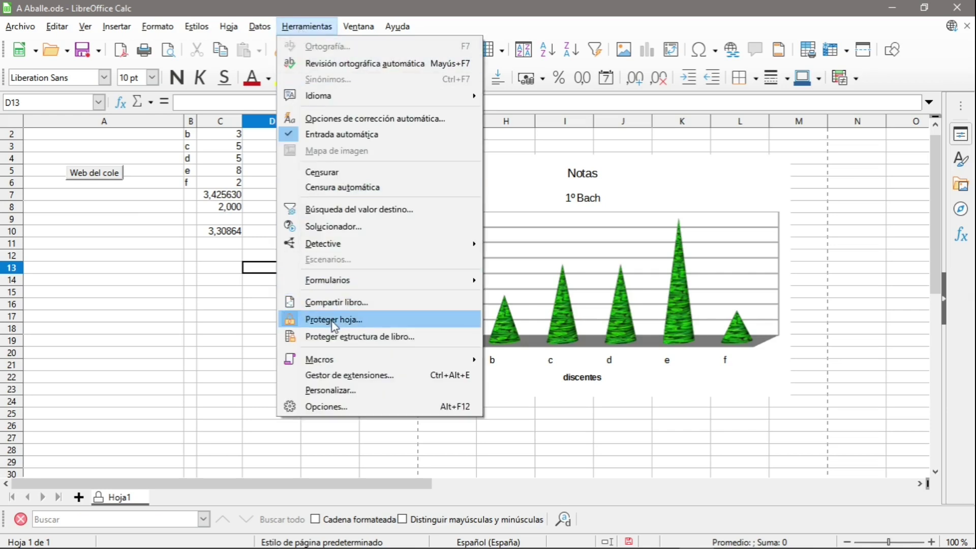
click(333, 320)
text(1234)
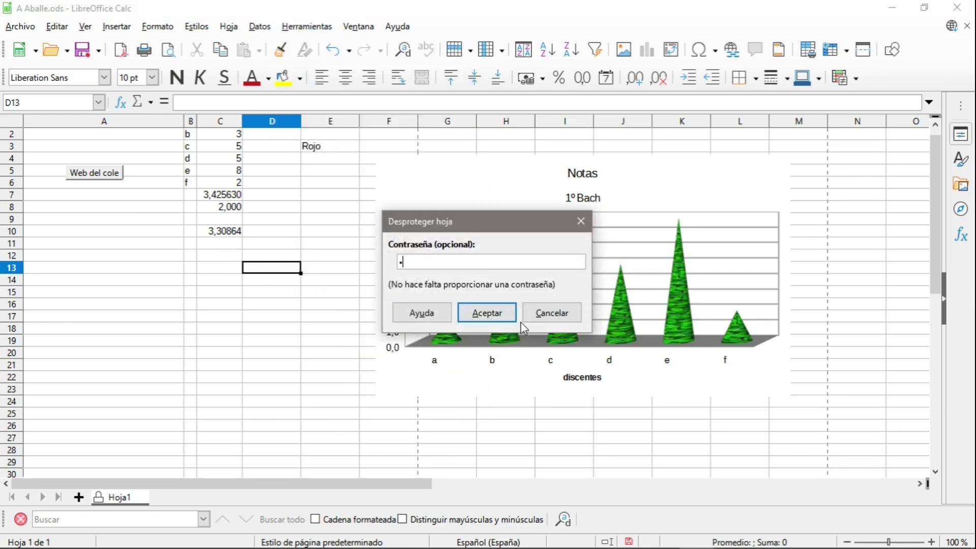
click(505, 317)
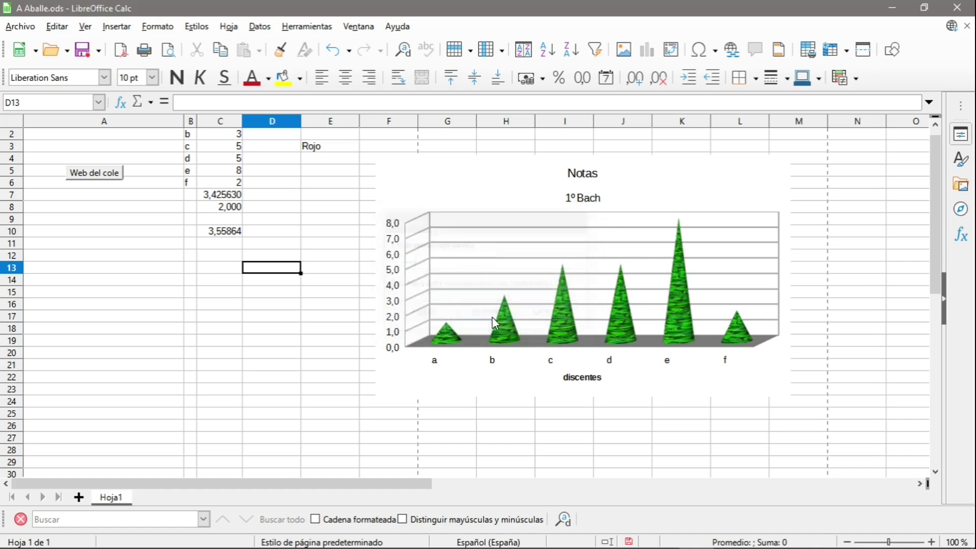
click(268, 245)
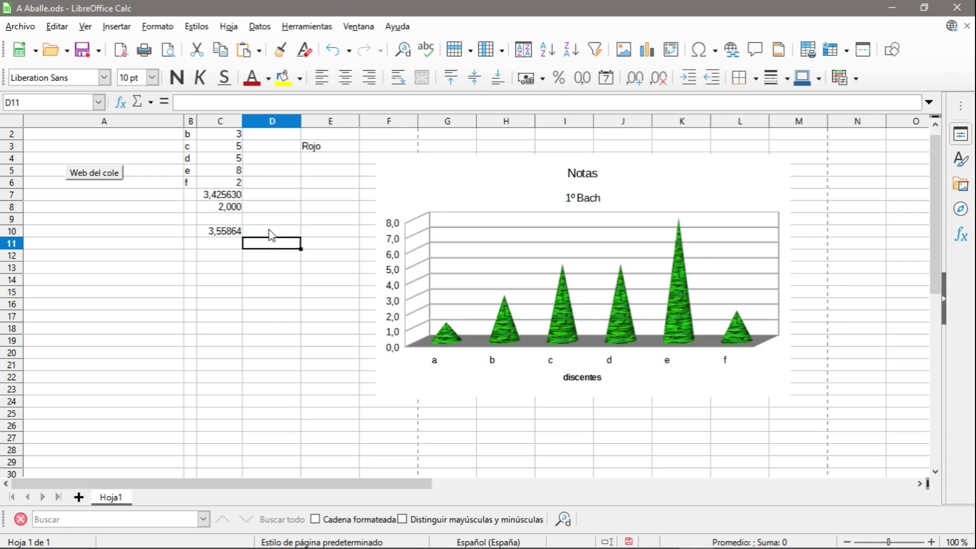
key(ctrl+z)
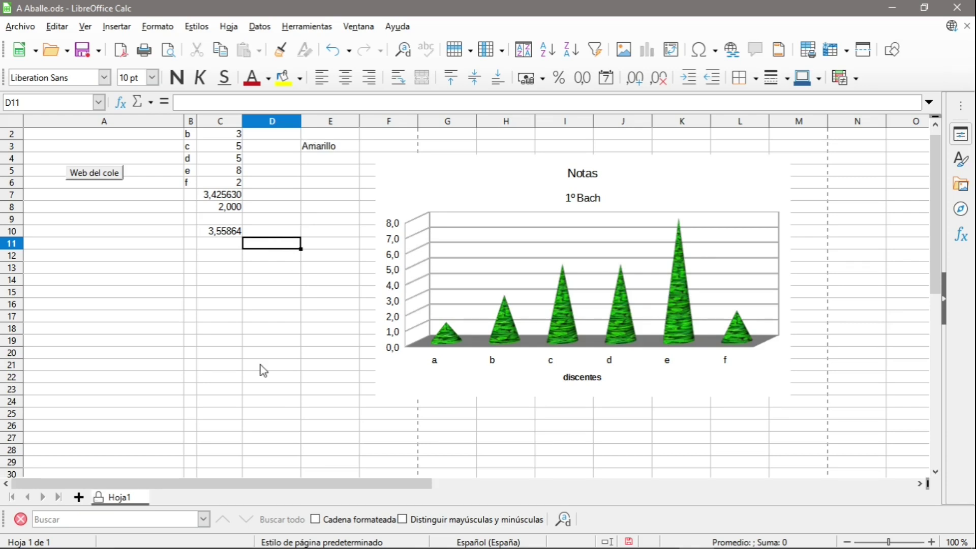